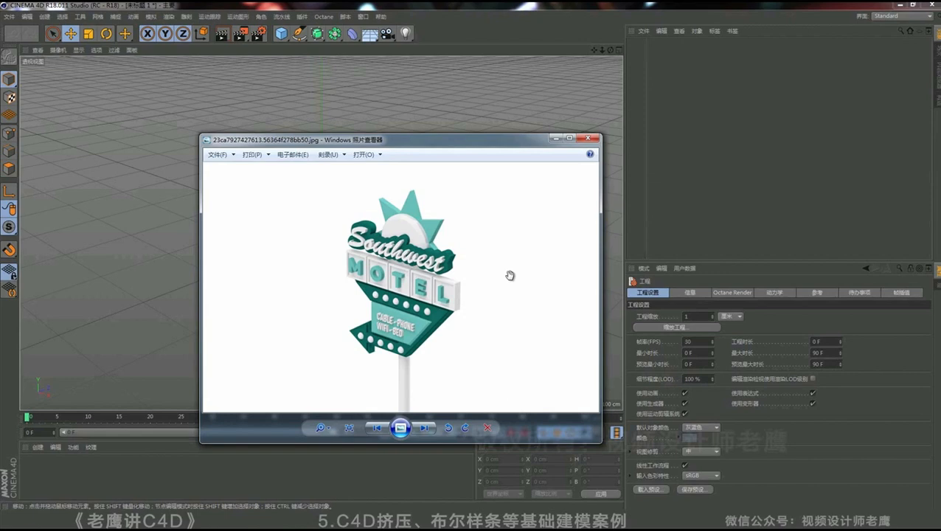
- Move the motel sign reference picture aside to clear the 3D view and launch Snipaste.exe from its folder
drag(391, 144, 708, 94)
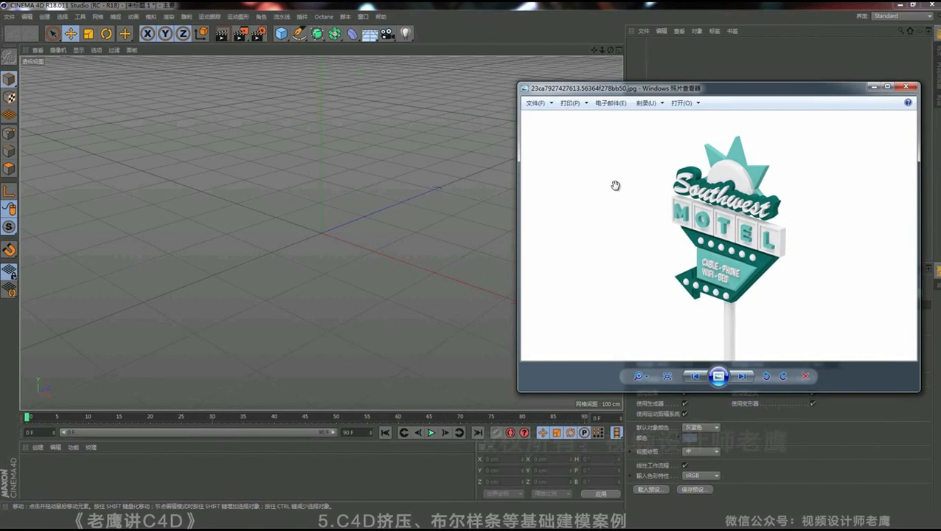
drag(632, 216, 712, 259)
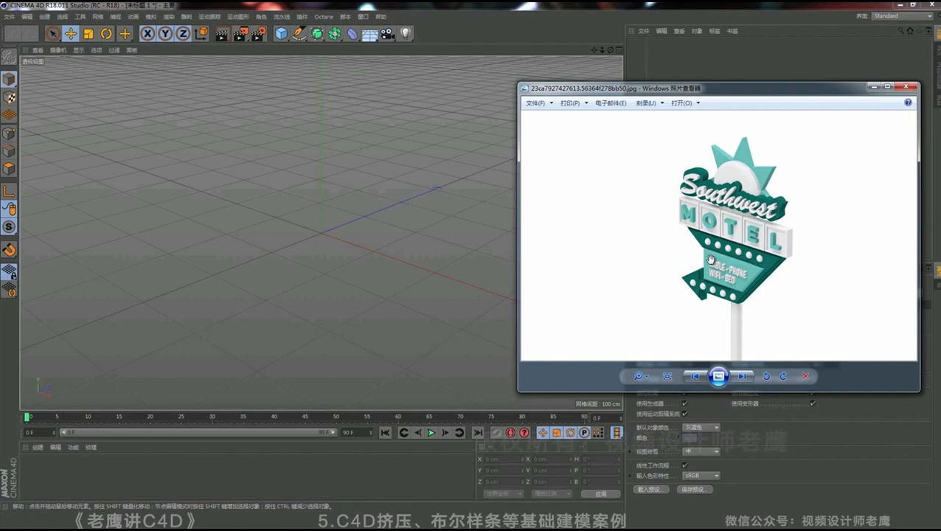
key(alt+Tab)
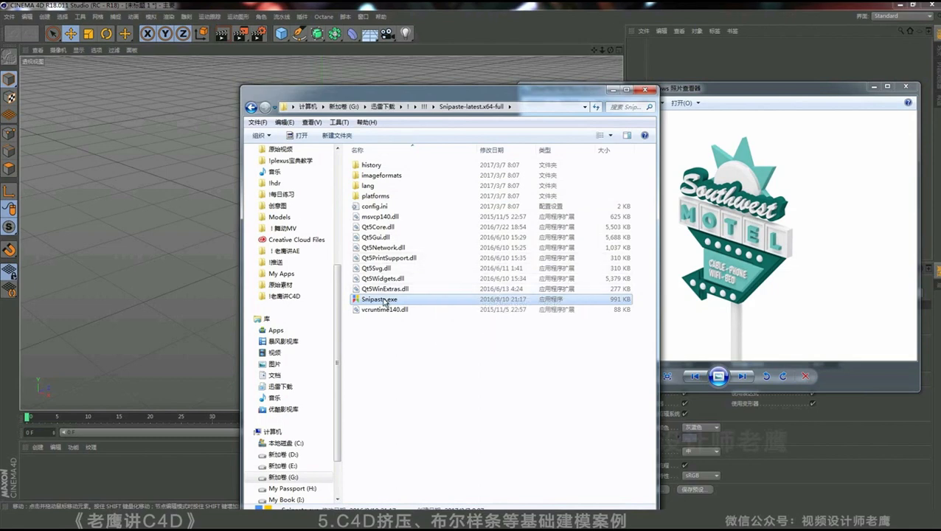
double_click(385, 299)
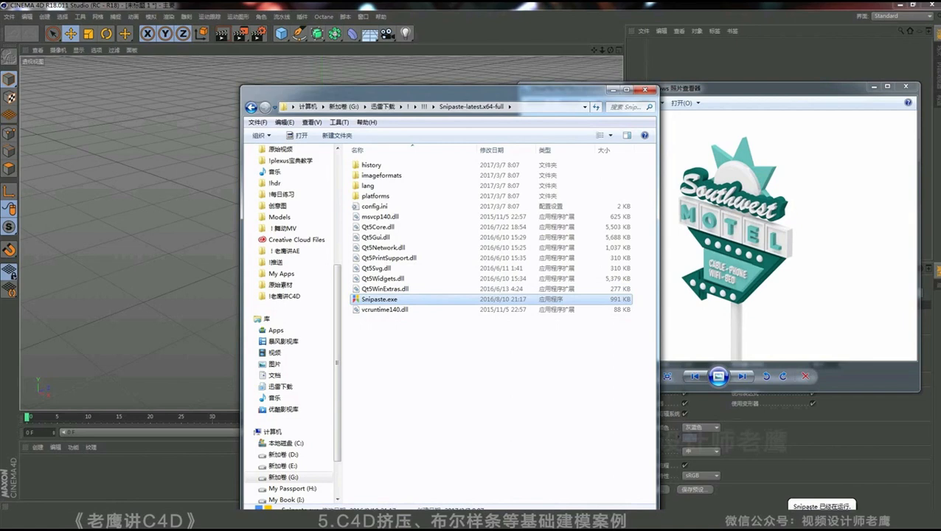
click(612, 90)
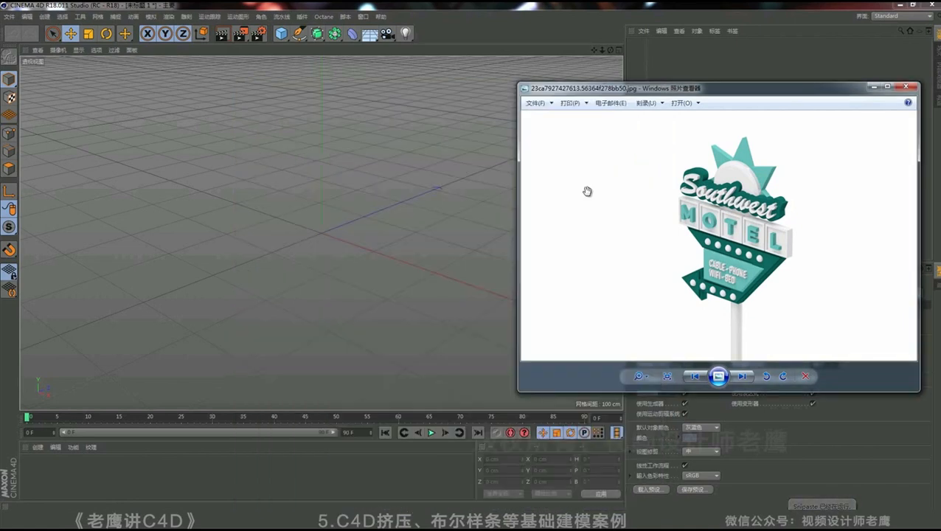
- Capture the sign area of the reference picture with Snipaste and pin the capture to the screen
key(F1)
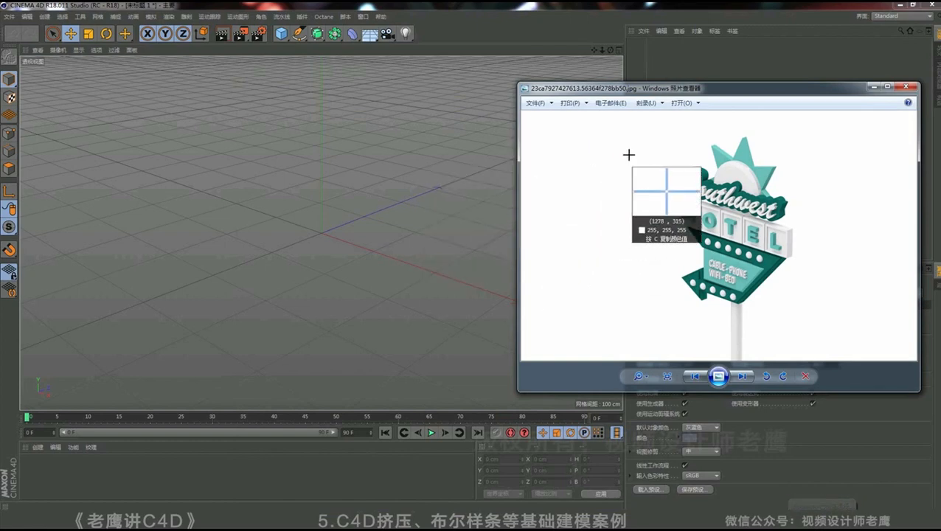
mouse_move(645, 119)
mouse_down()
mouse_move(817, 350)
mouse_move(805, 317)
mouse_up()
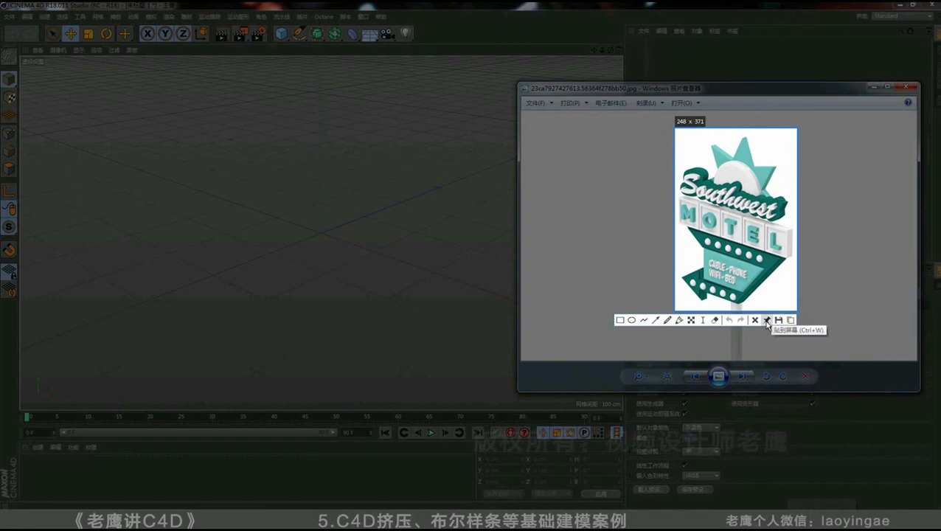
click(768, 321)
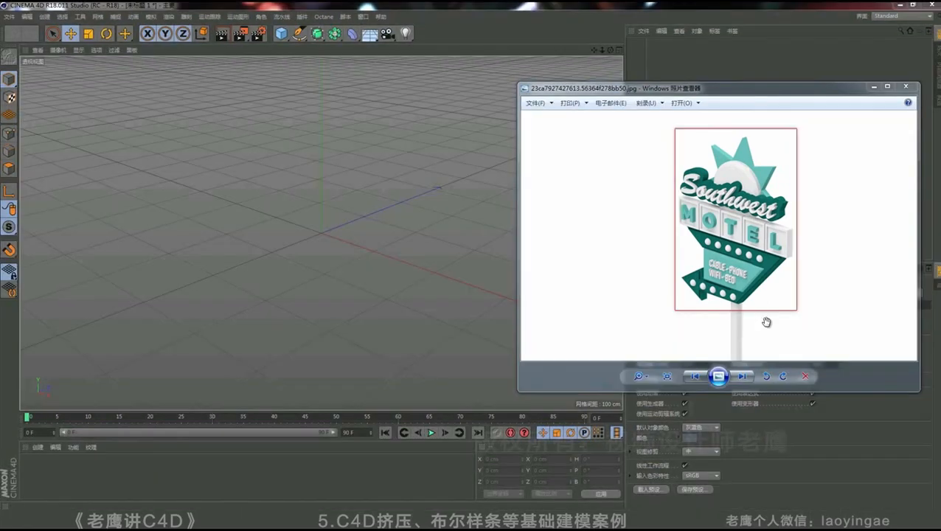
- Close the photo viewer, then place the pinned sign capture over the empty object list area and enlarge it slightly
click(906, 87)
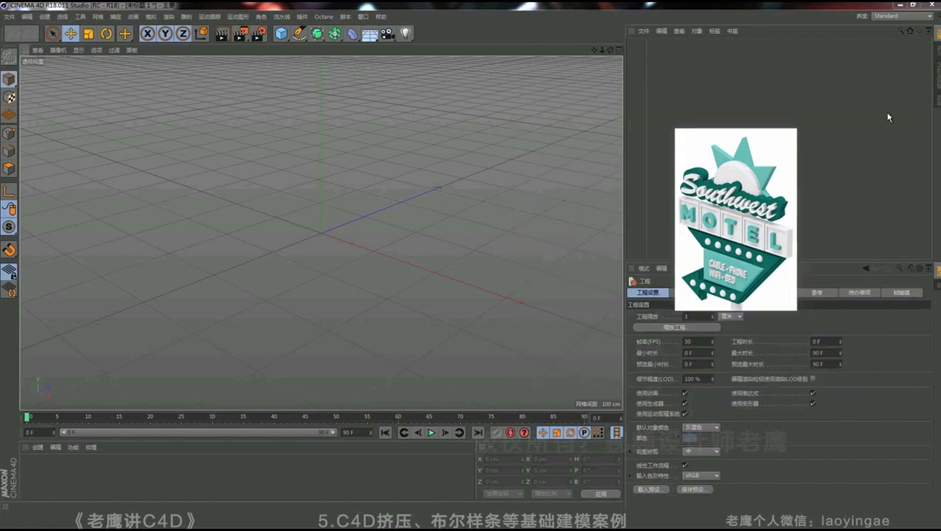
drag(728, 243, 705, 148)
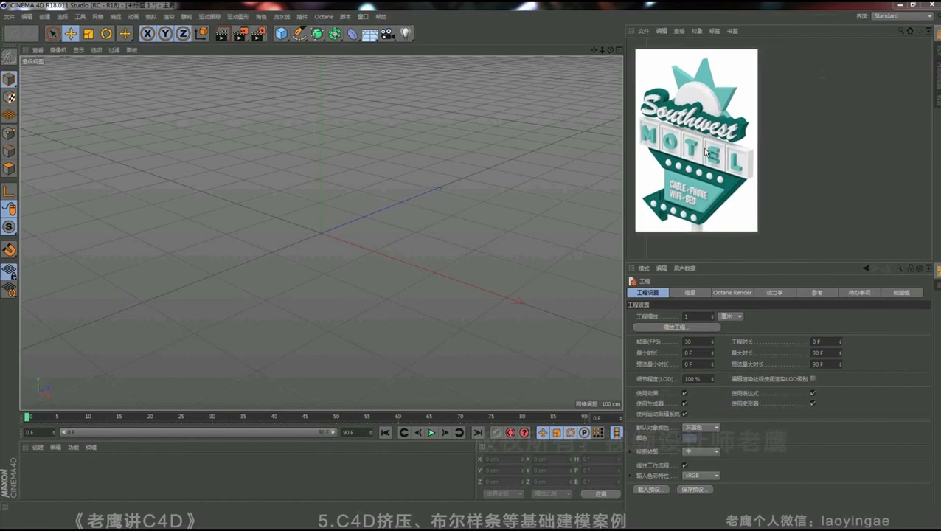
drag(757, 233, 830, 248)
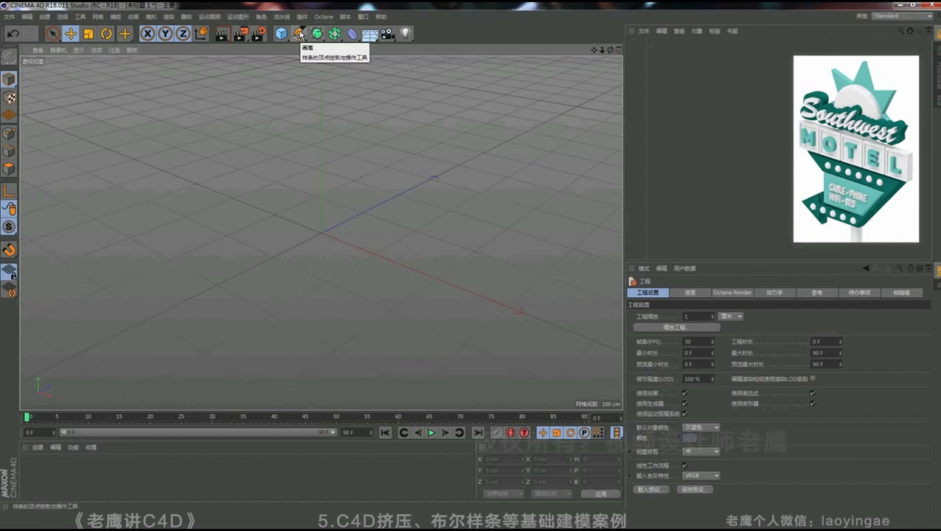
- Add a Text spline to the scene and change its text to AEC4D
click(300, 34)
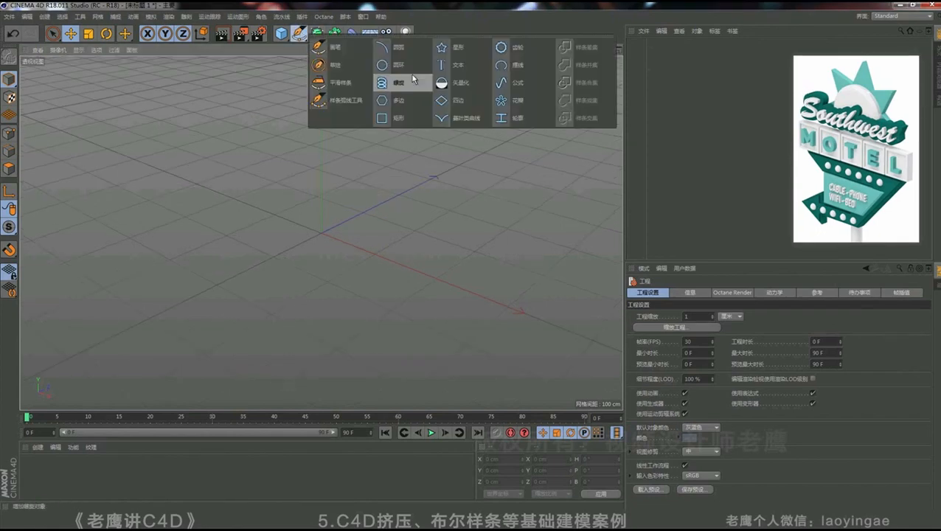
click(447, 67)
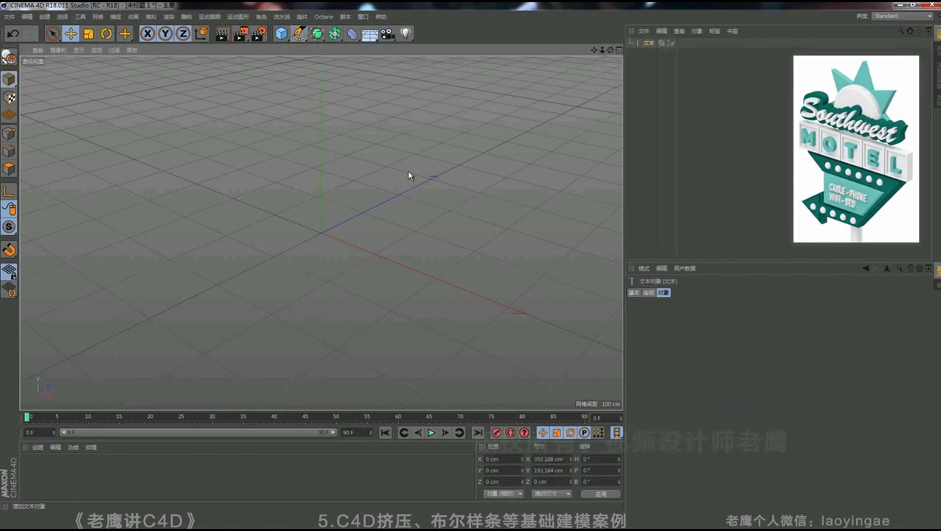
alt+drag(574, 254, 341, 251)
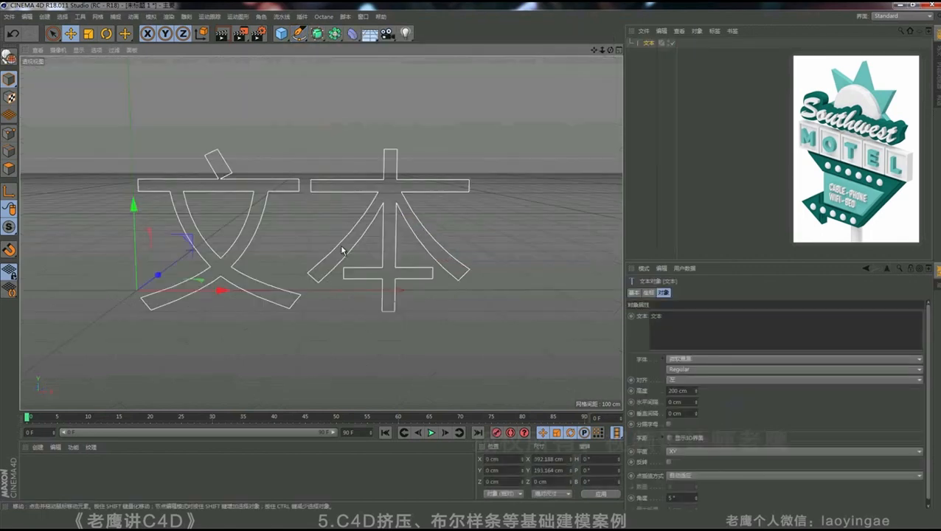
alt+drag(395, 206, 323, 255)
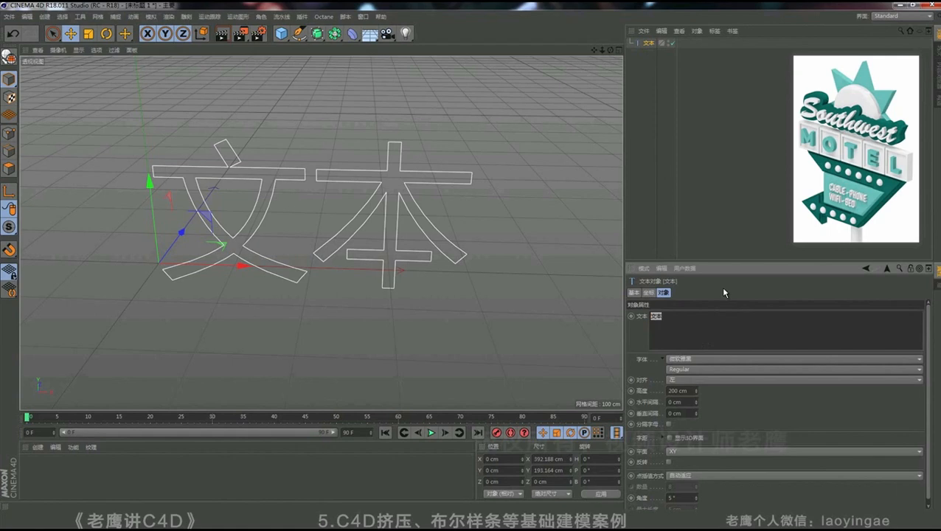
text(AEC4D)
click(687, 359)
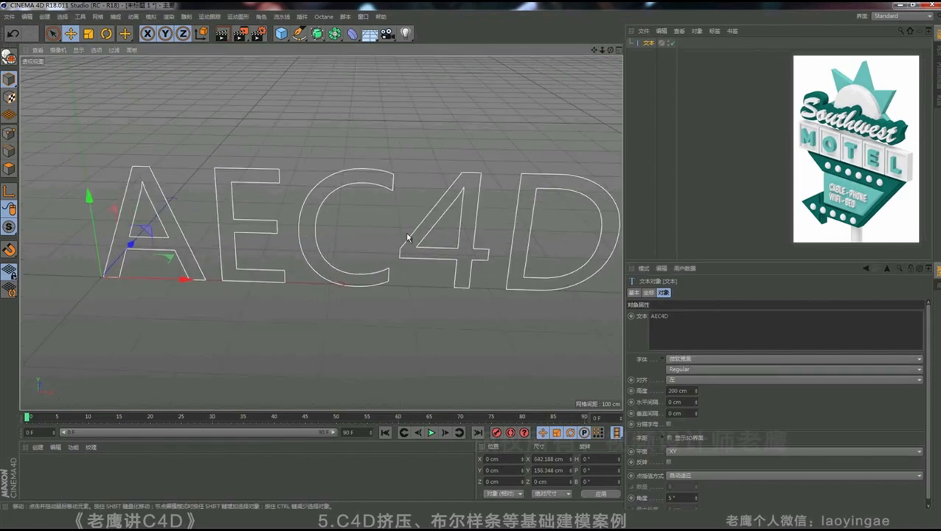
- Set the AEC4D text's height to 202 cm and its horizontal spacing to -2 cm
scroll(392, 248, down, 2)
alt+drag(391, 248, 394, 232)
drag(696, 391, 699, 410)
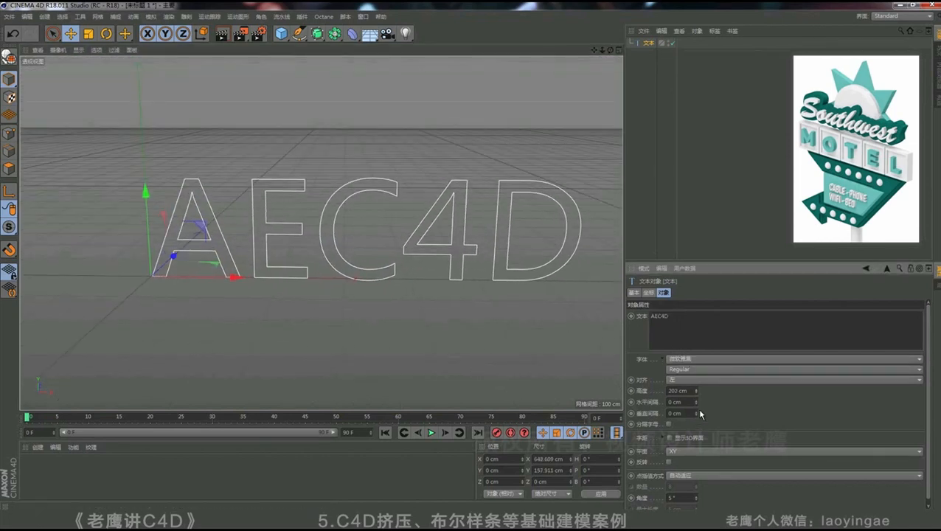
click(697, 404)
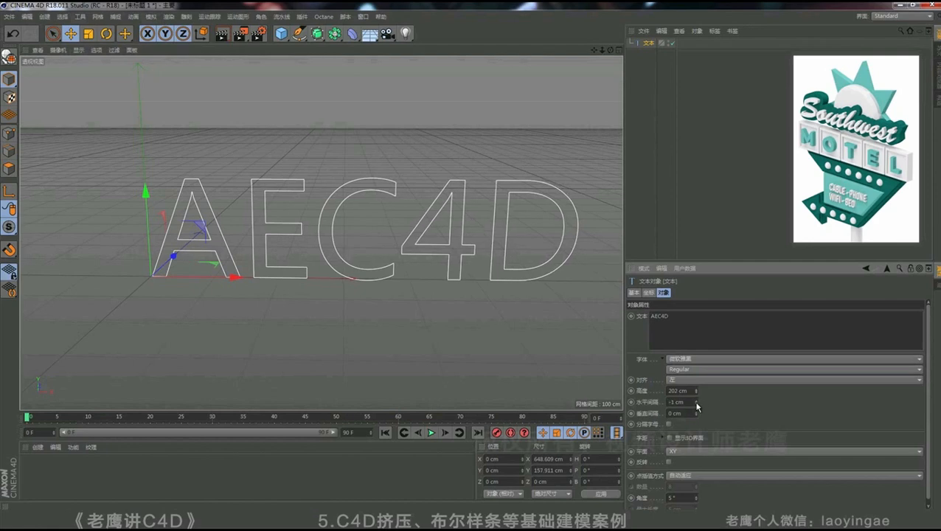
mouse_move(697, 405)
mouse_down()
mouse_move(698, 439)
mouse_move(698, 406)
mouse_up()
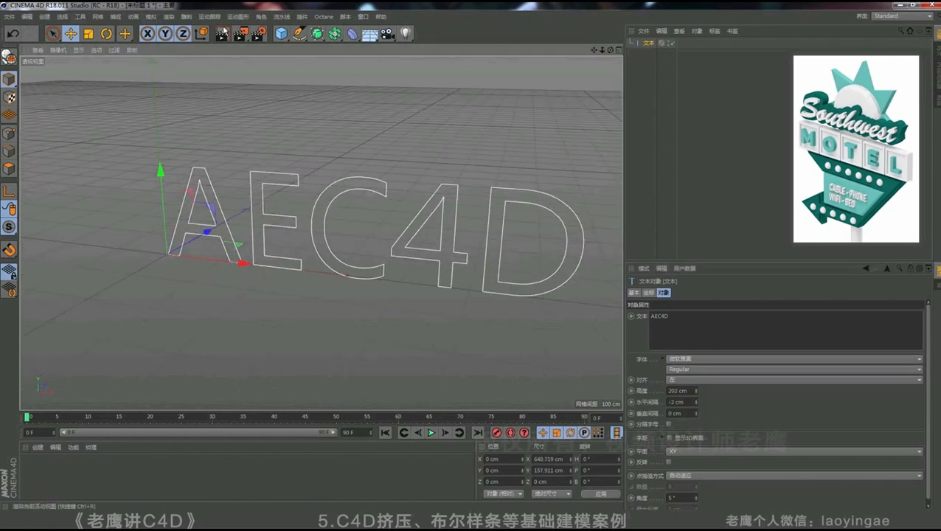
- Render the active view to check whether the plain text spline renders, and reselect the text object
click(222, 33)
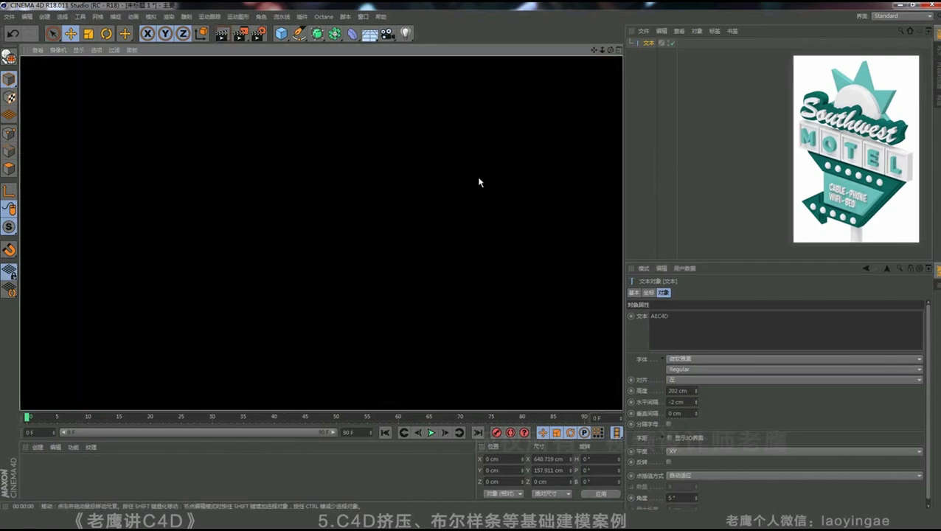
click(687, 99)
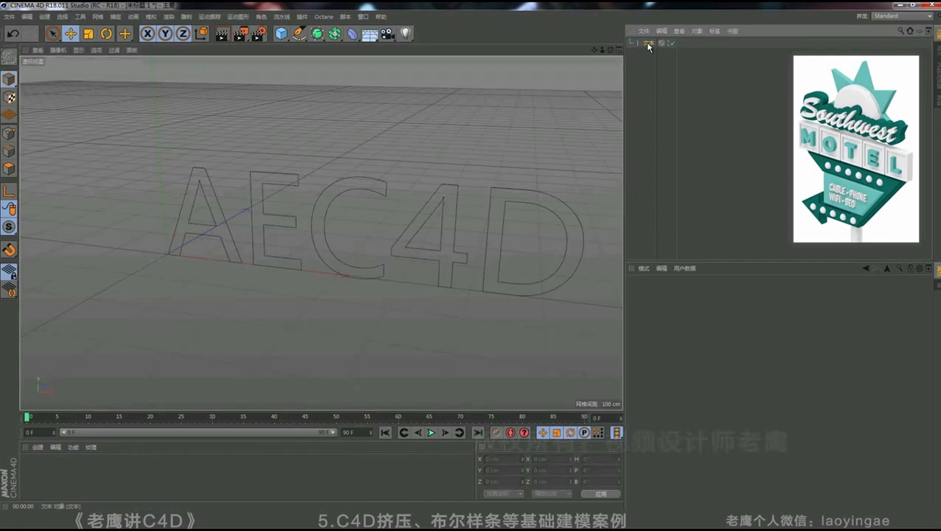
click(649, 43)
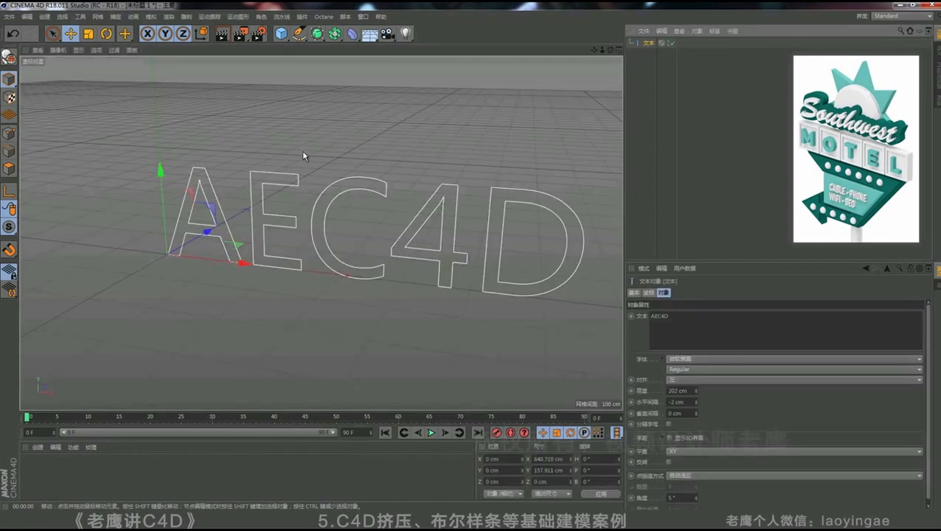
- Add an Extrude generator, nest the text spline under it, and set its Z movement to 29 cm
click(319, 33)
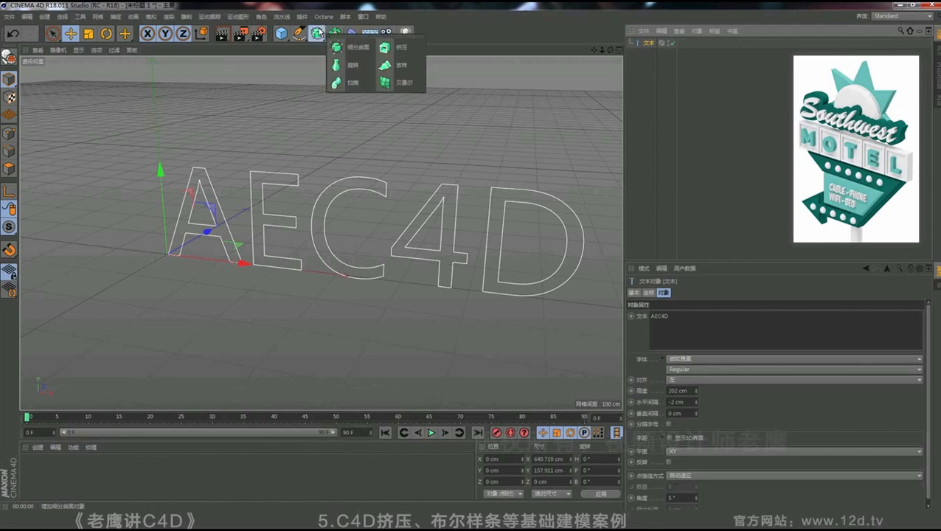
click(387, 49)
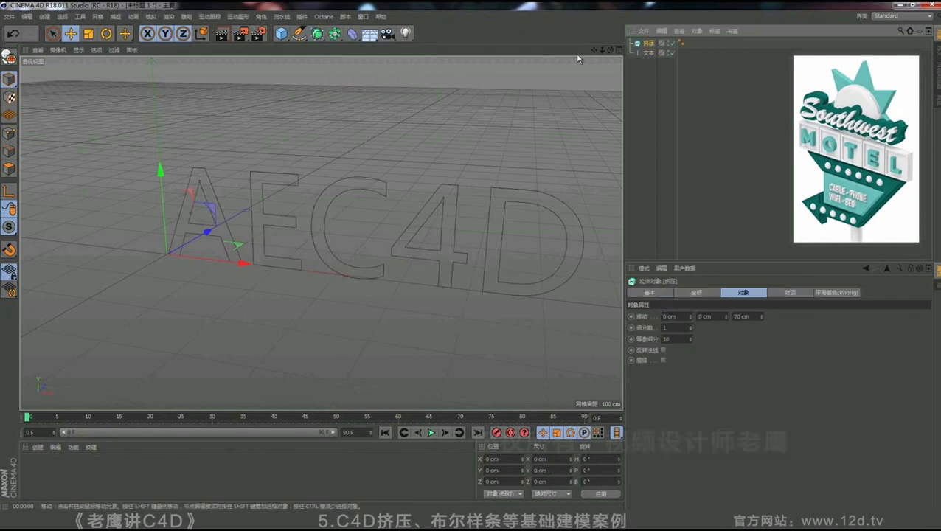
drag(648, 52, 652, 47)
click(648, 43)
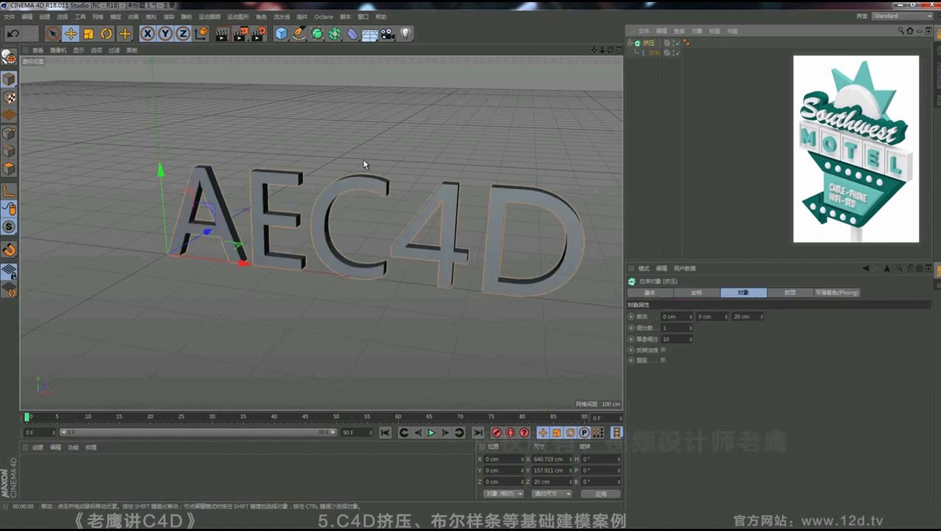
alt+drag(363, 165, 696, 122)
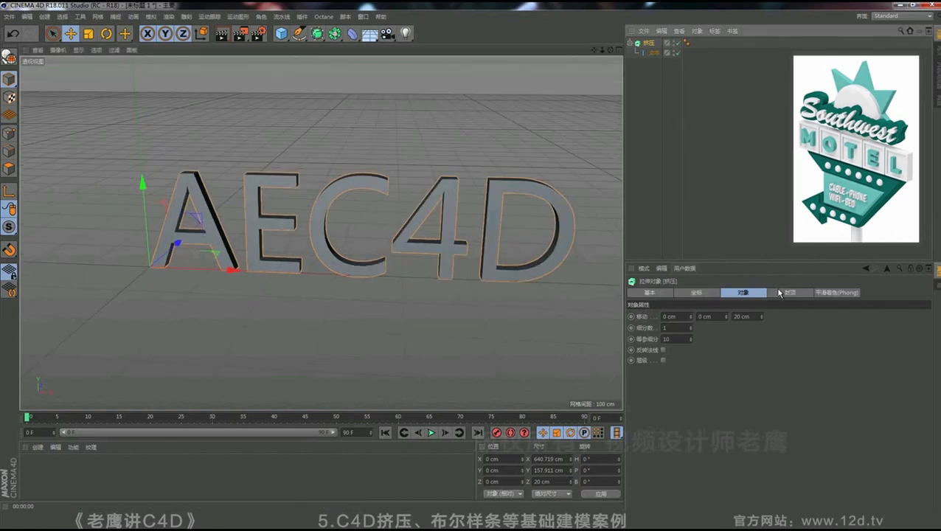
mouse_move(761, 317)
mouse_down()
mouse_move(763, 301)
mouse_move(763, 326)
mouse_move(763, 314)
mouse_up()
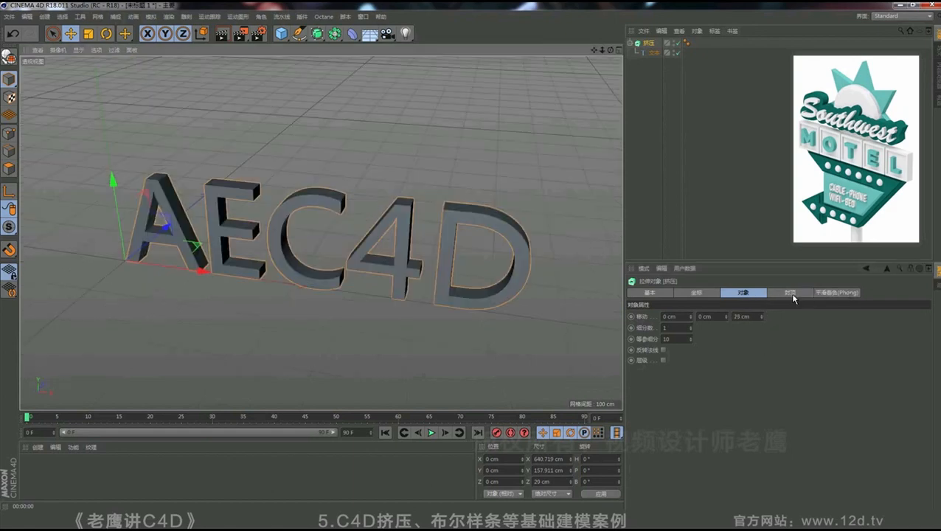
- Set both the start and end caps of the extruded text to Fillet Cap (圆角封顶)
click(793, 294)
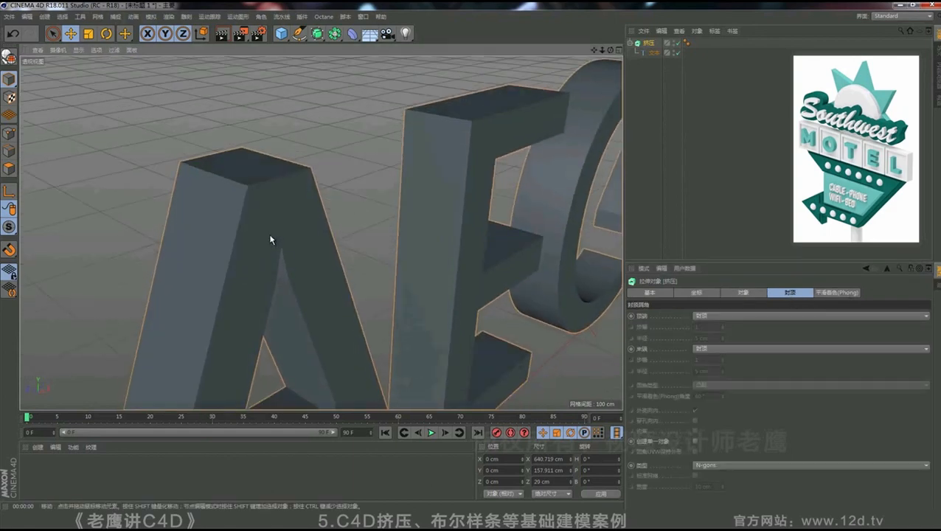
scroll(300, 248, up, 3)
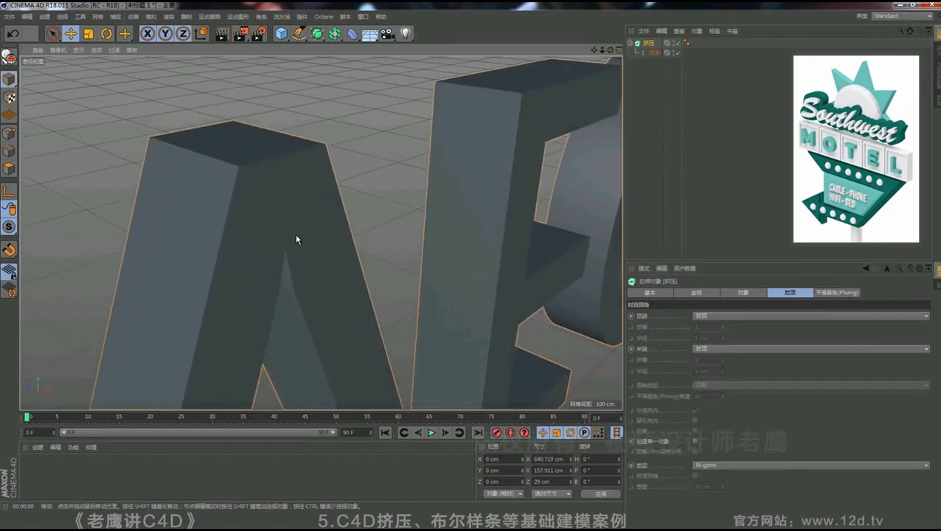
alt+drag(217, 312, 179, 327)
alt+drag(221, 275, 267, 229)
alt+drag(244, 312, 266, 254)
click(731, 316)
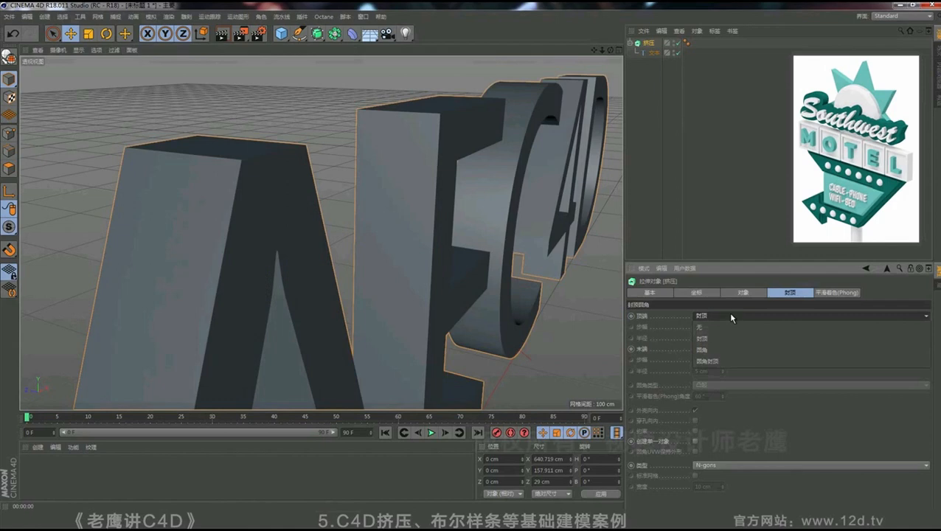
click(722, 361)
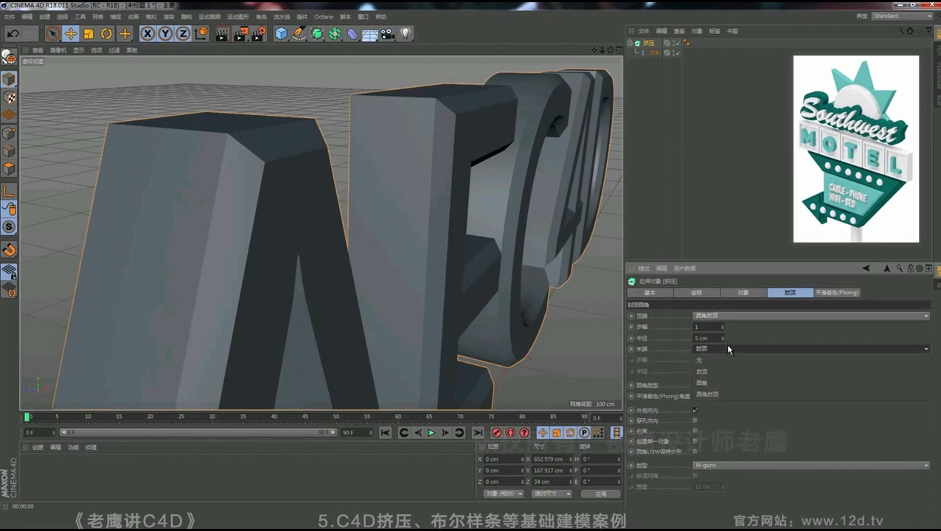
click(725, 347)
click(724, 395)
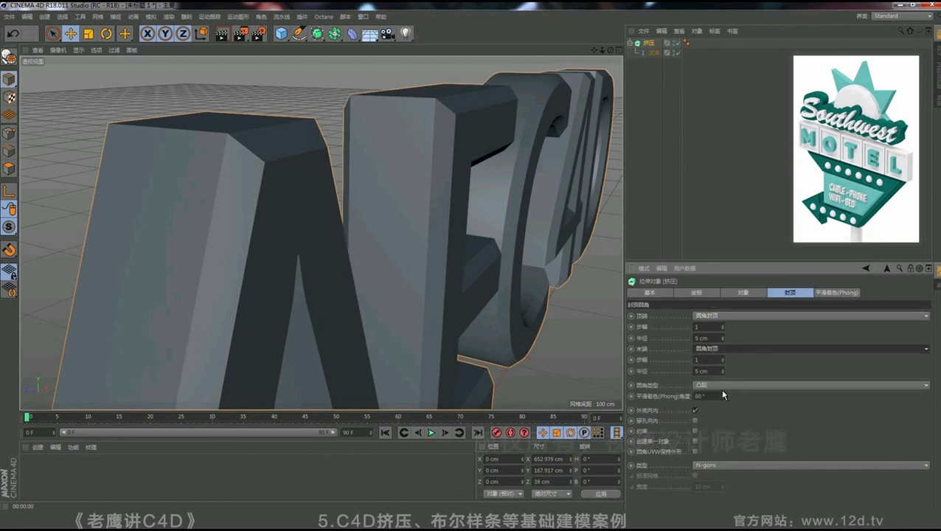
- Set the fillet radius of both the start and end caps of the extruded text to 2 cm
alt+drag(246, 298, 281, 286)
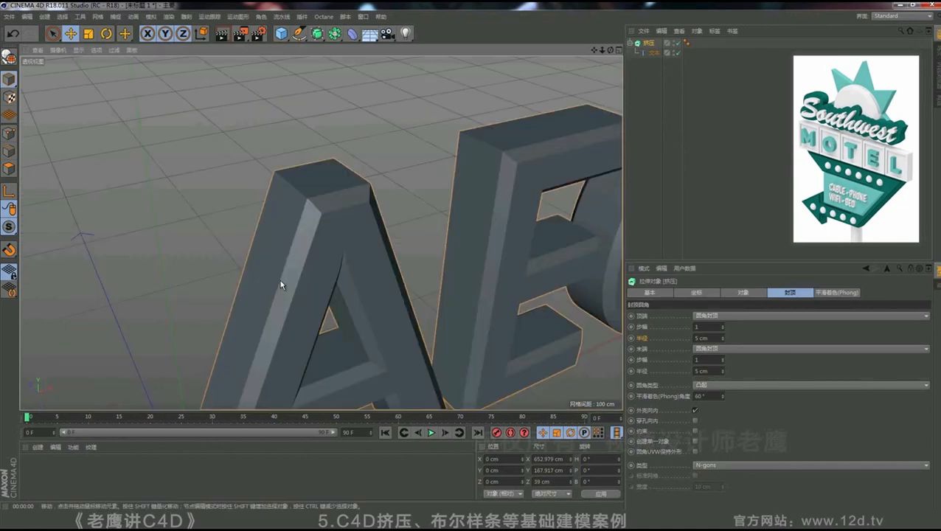
double_click(722, 338)
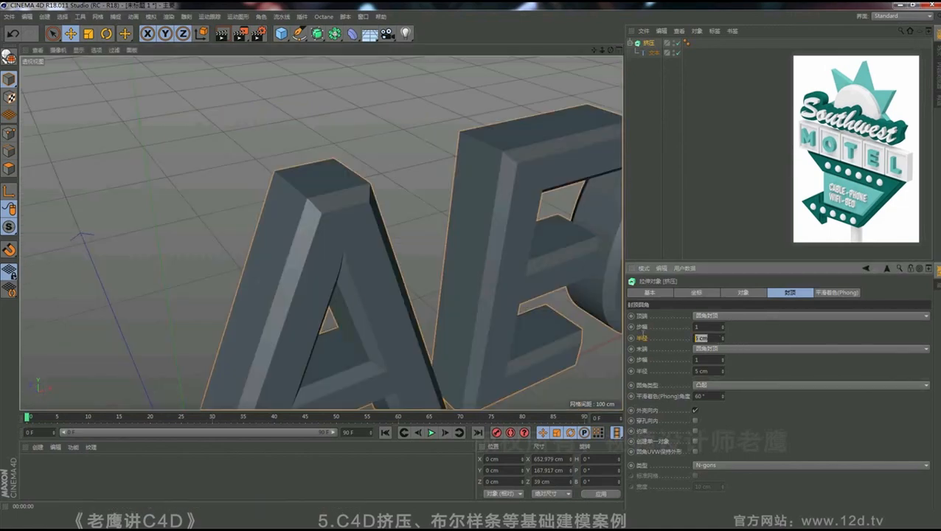
text(2)
double_click(720, 371)
text(2)
key(Return)
- Set the fillet steps of both caps on the extruded text to 5 and deselect the text
text(5)
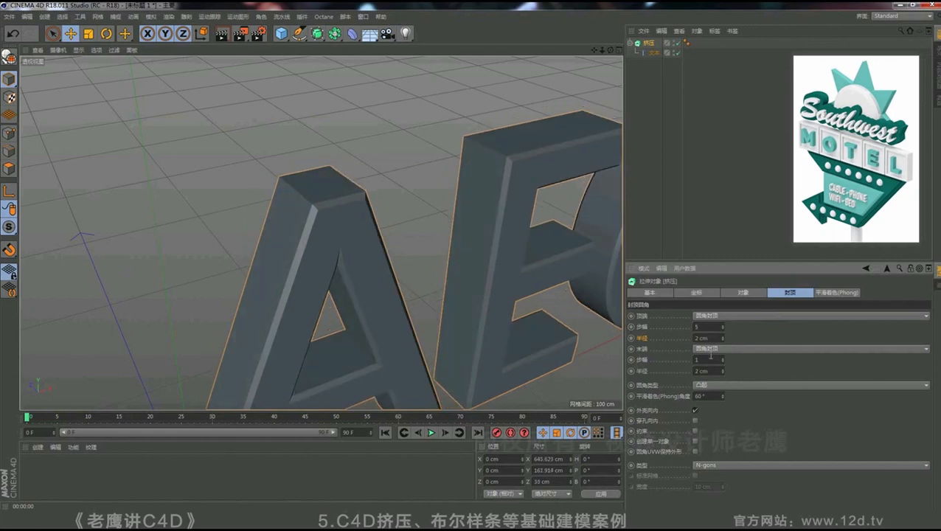
drag(701, 360, 679, 355)
text(5)
alt+drag(340, 274, 295, 236)
scroll(341, 274, down, 3)
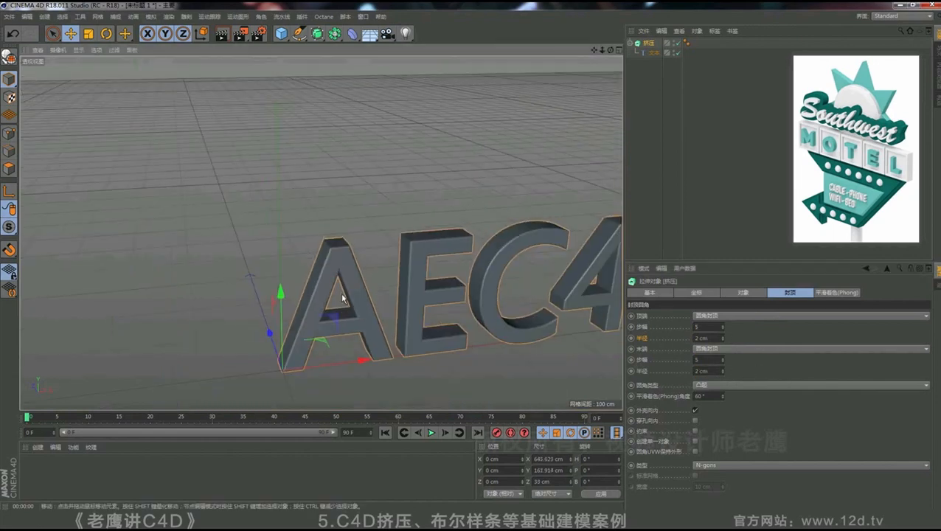
alt+drag(342, 298, 298, 264)
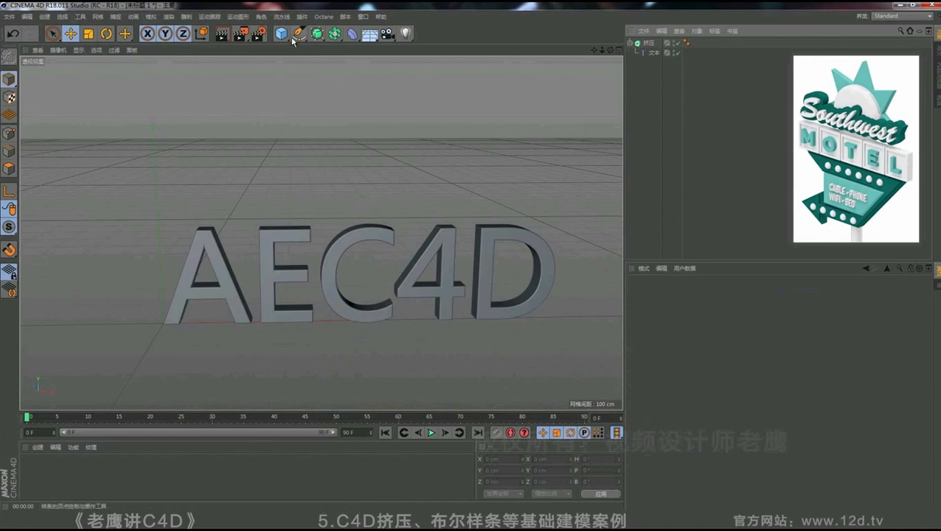
- Add a cube primitive and switch off the extruded text and its spline
drag(281, 33, 354, 55)
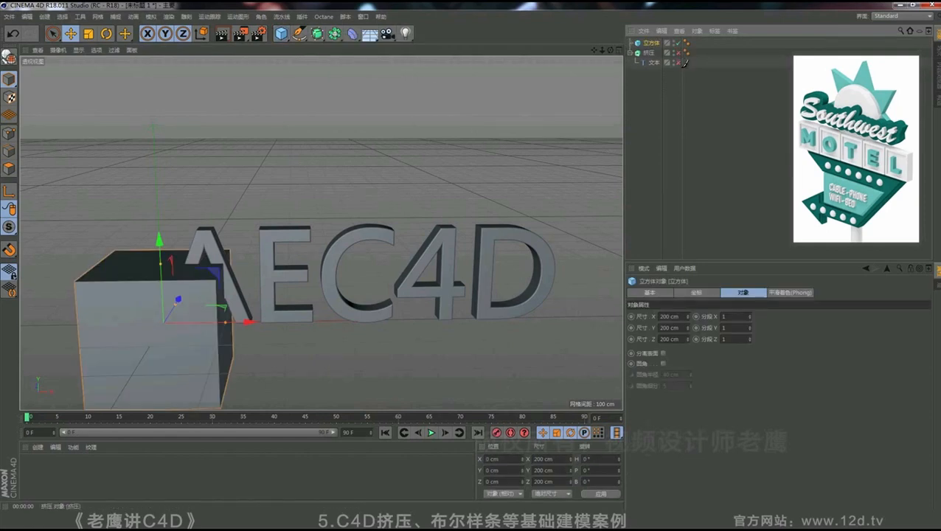
click(662, 116)
alt+middle_drag(186, 288, 285, 245)
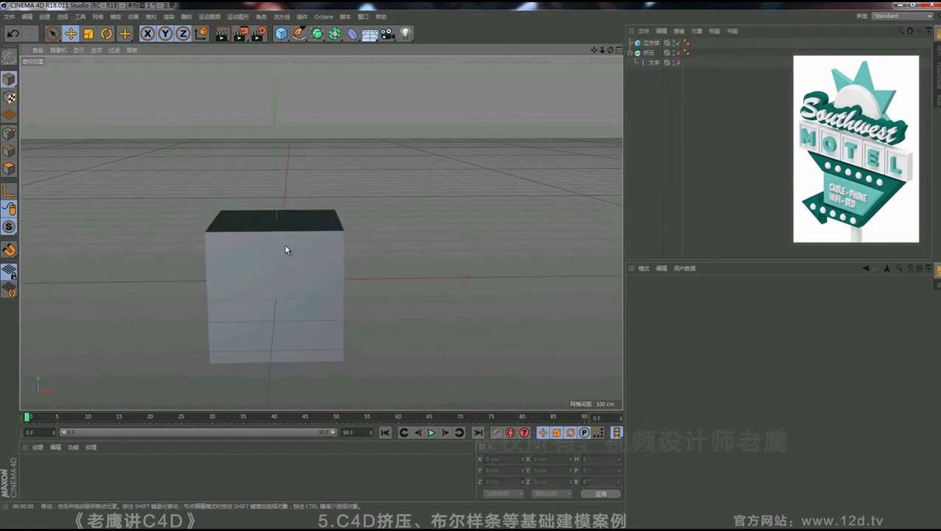
- Flatten the cube along Z to a depth of about 33 cm
click(286, 250)
alt+drag(284, 247, 235, 273)
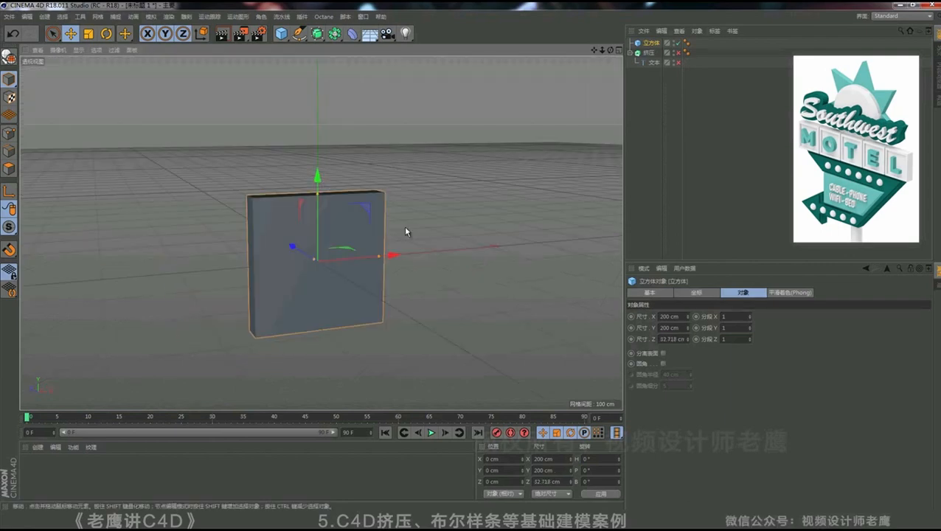
alt+drag(377, 258, 297, 279)
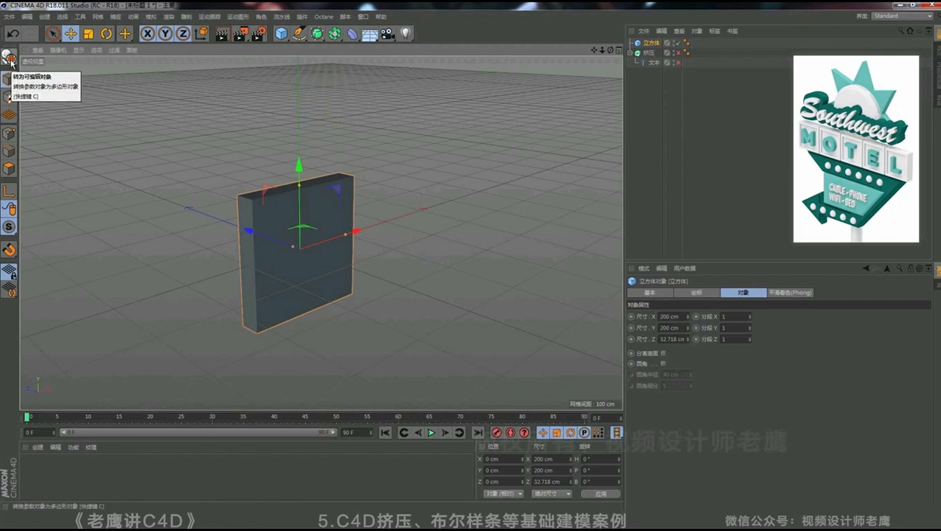
- Convert the cube to an editable polygon object and select its large front face in polygon mode
click(9, 59)
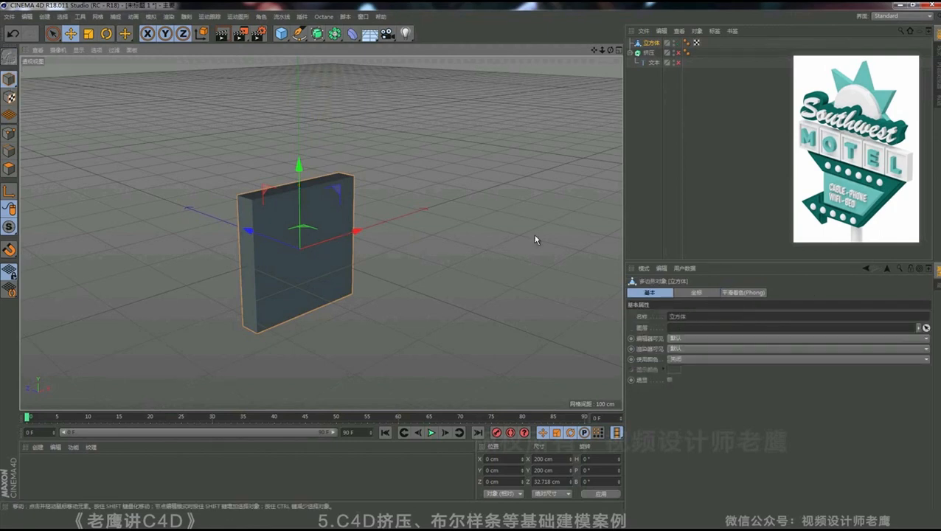
click(9, 169)
click(345, 249)
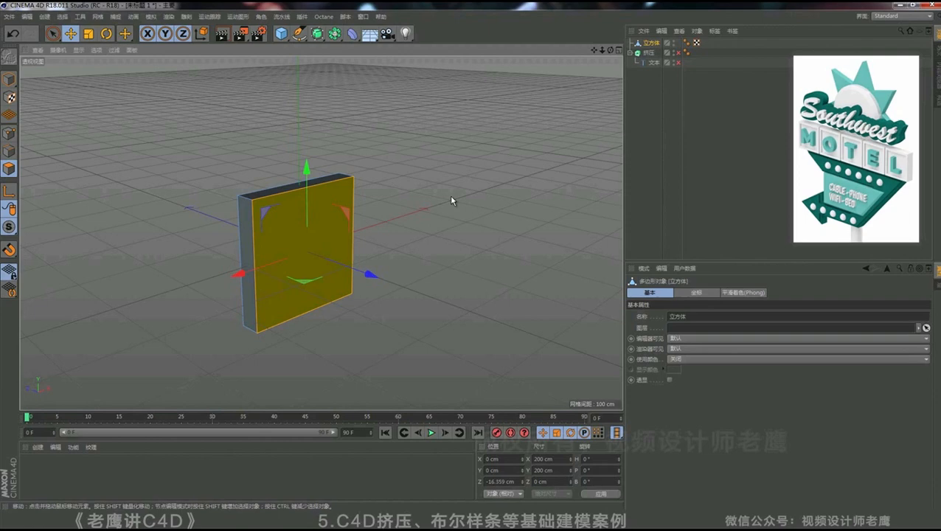
right_click(402, 183)
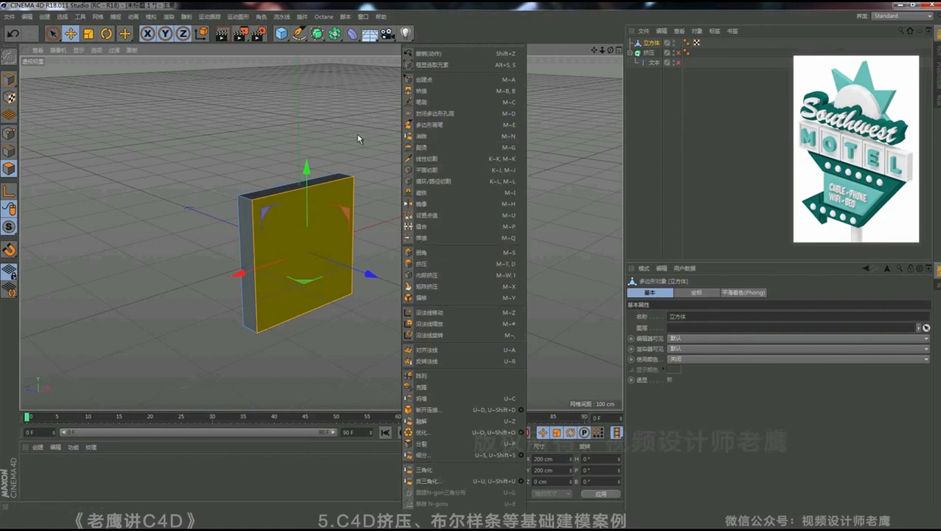
click(360, 152)
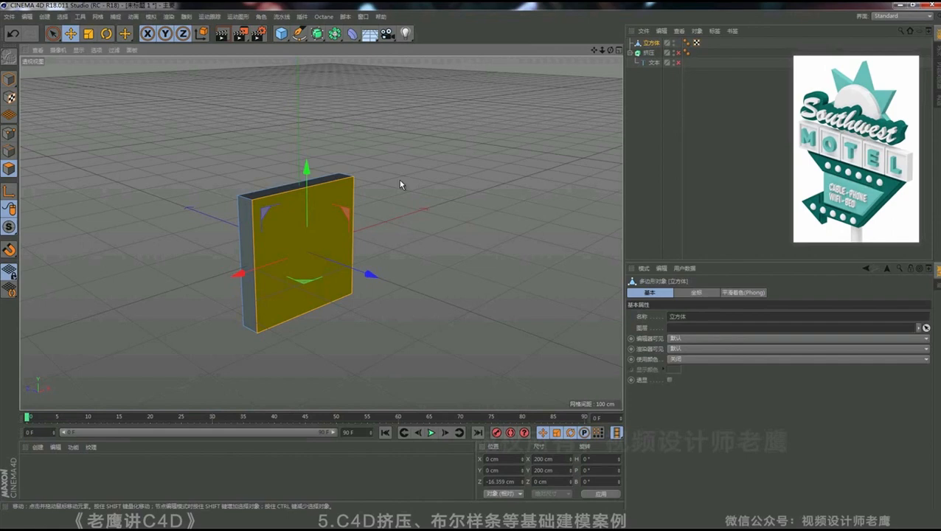
- Try an Inner Extrude and an inward Extrude on the cube's front face, and undo both
key(9)
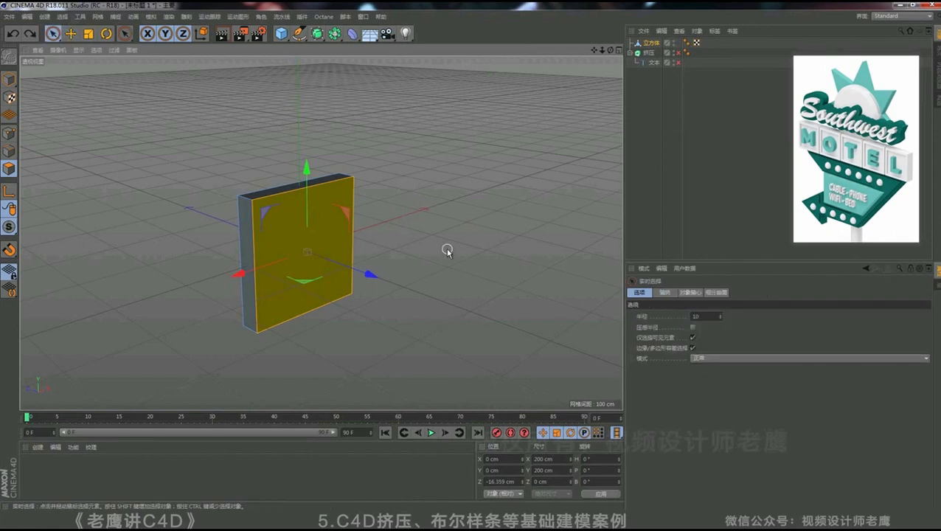
key(i)
mouse_move(472, 257)
mouse_down()
mouse_move(428, 253)
mouse_move(466, 256)
mouse_up()
key(d)
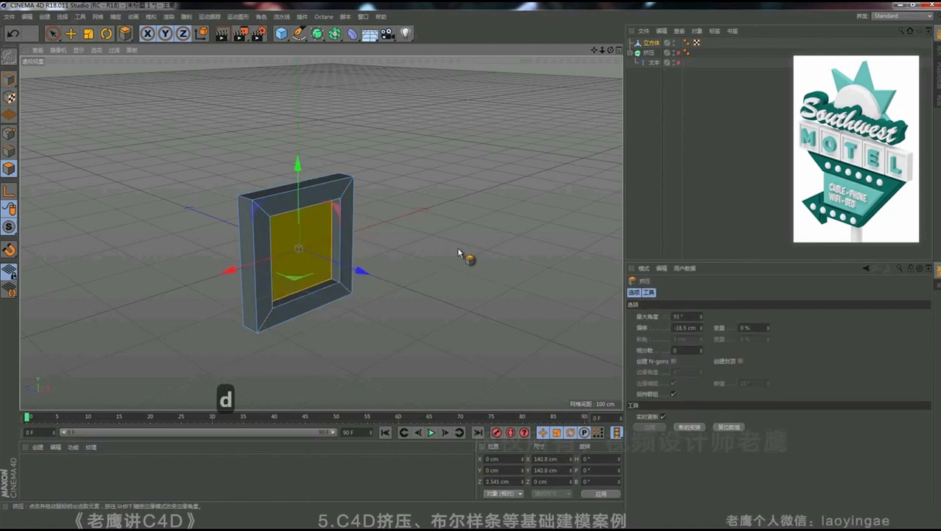
key(ctrl+z)
key(ctrl+z)
- Inset the cube's front face by about 9.3 cm with Inner Extrude (内部挤压)
right_click(459, 252)
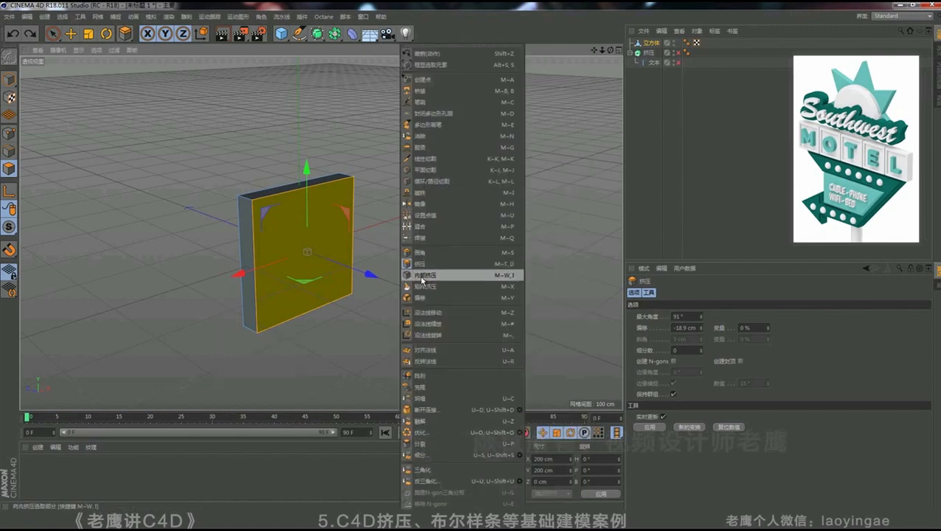
click(422, 279)
drag(420, 270, 474, 259)
- Extrude (挤压) the inset front face inward by about 7.6 cm to form a recess
right_click(500, 261)
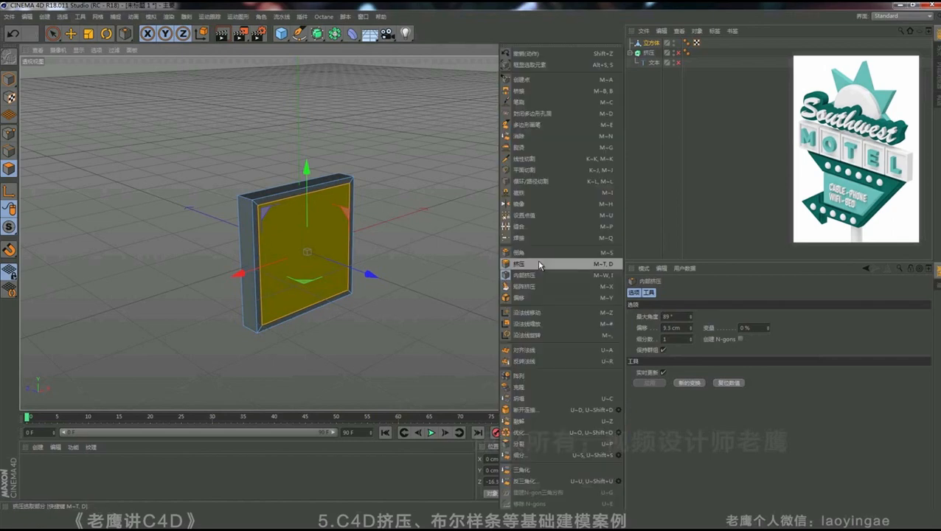
click(538, 264)
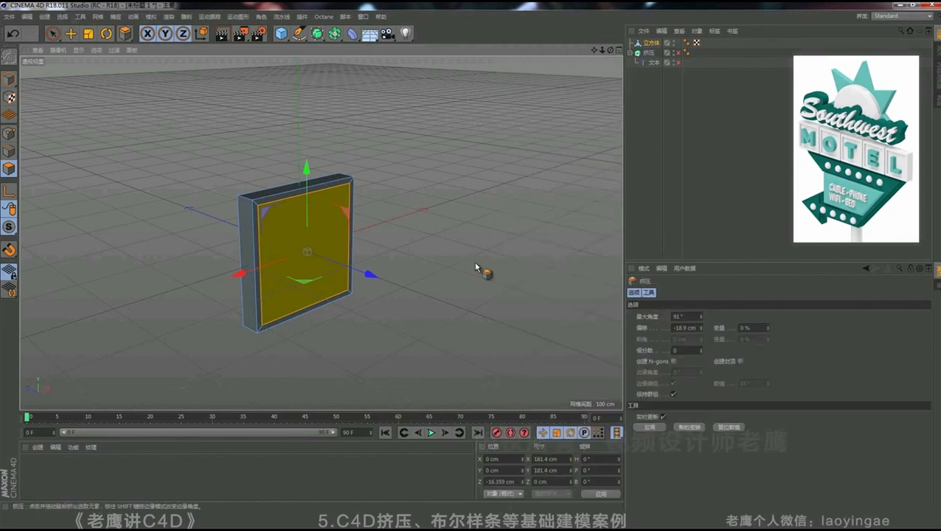
alt+right_drag(404, 244, 445, 248)
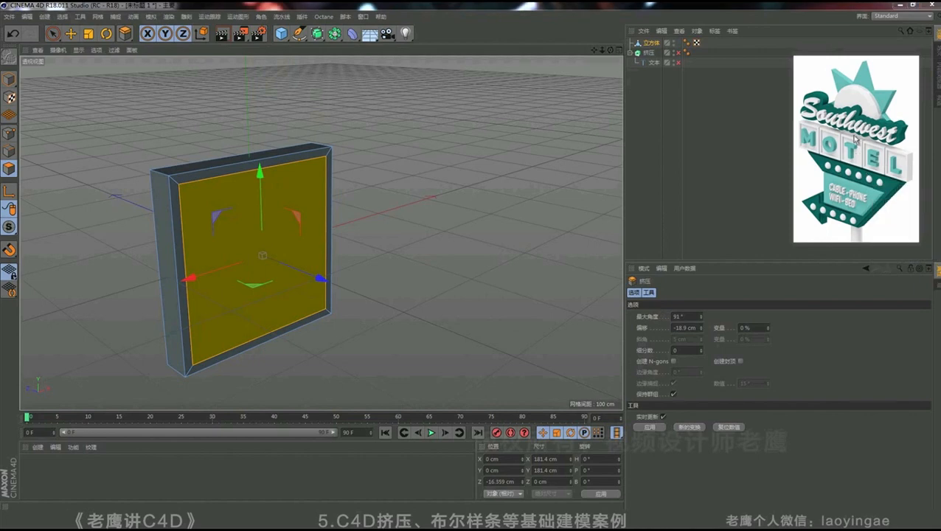
drag(436, 273, 474, 260)
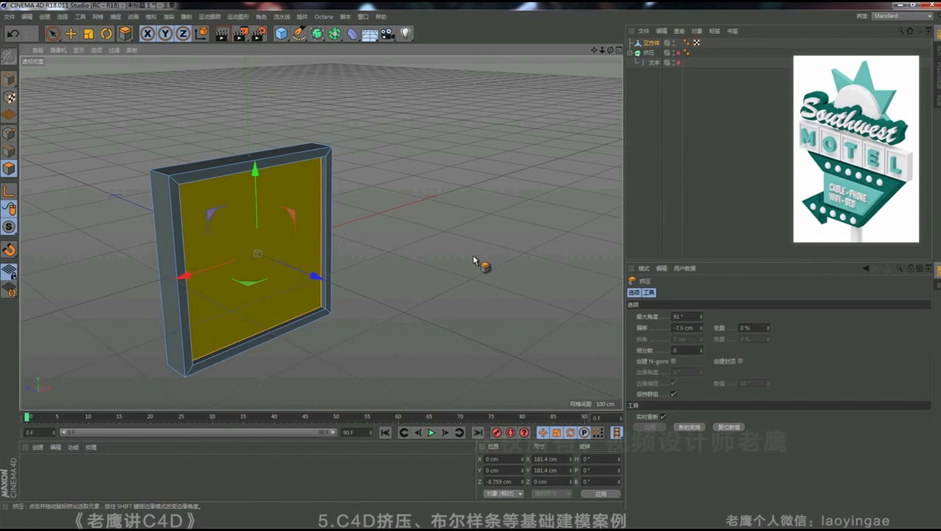
- Switch the viewport display to Gouraud shading with lines (光影着色(线条)) and activate edge mode for the recessed cube
click(78, 49)
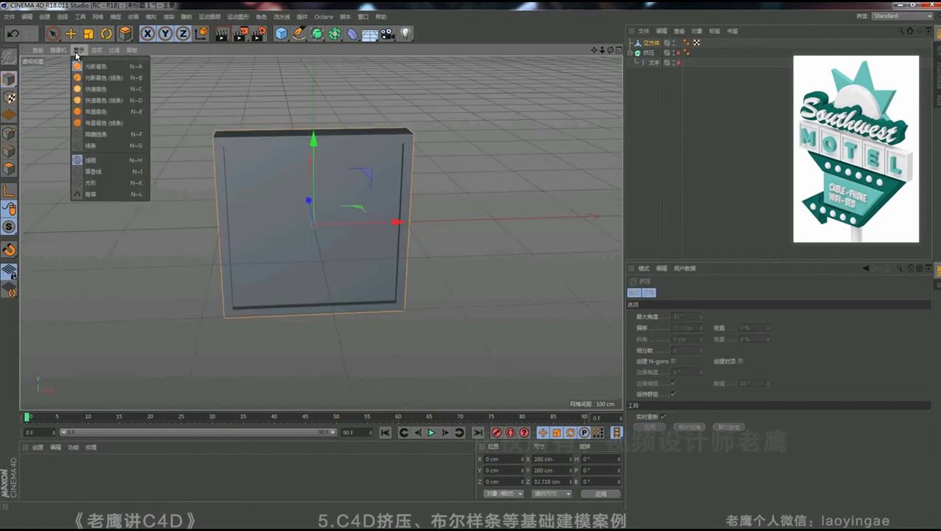
click(86, 78)
mouse_move(216, 173)
alt+mouse_down()
mouse_move(256, 174)
mouse_move(248, 157)
mouse_move(260, 184)
mouse_move(238, 161)
mouse_move(201, 151)
mouse_move(239, 152)
mouse_move(265, 183)
mouse_move(260, 168)
mouse_move(282, 150)
alt+mouse_up()
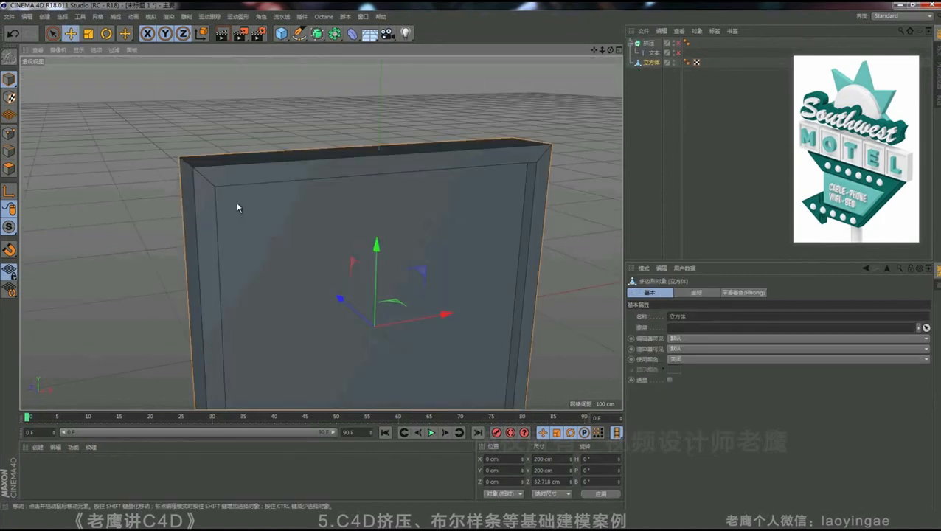
alt+drag(238, 206, 254, 237)
alt+middle_drag(254, 237, 267, 191)
alt+right_drag(267, 190, 67, 200)
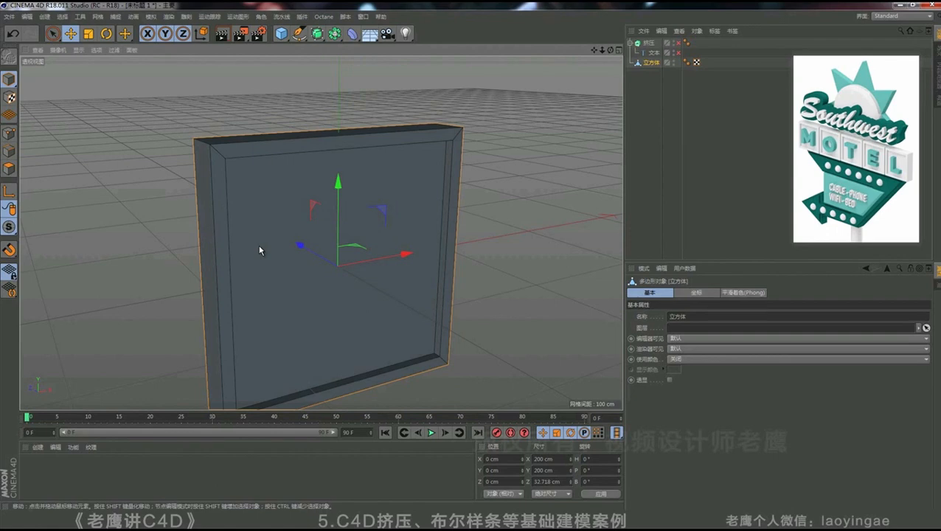
alt+drag(259, 250, 214, 225)
click(10, 151)
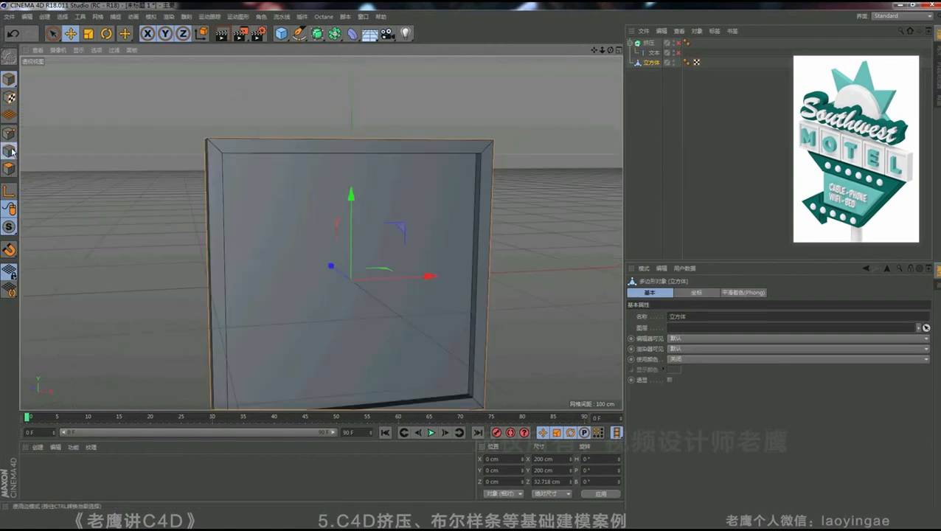
alt+drag(288, 181, 506, 148)
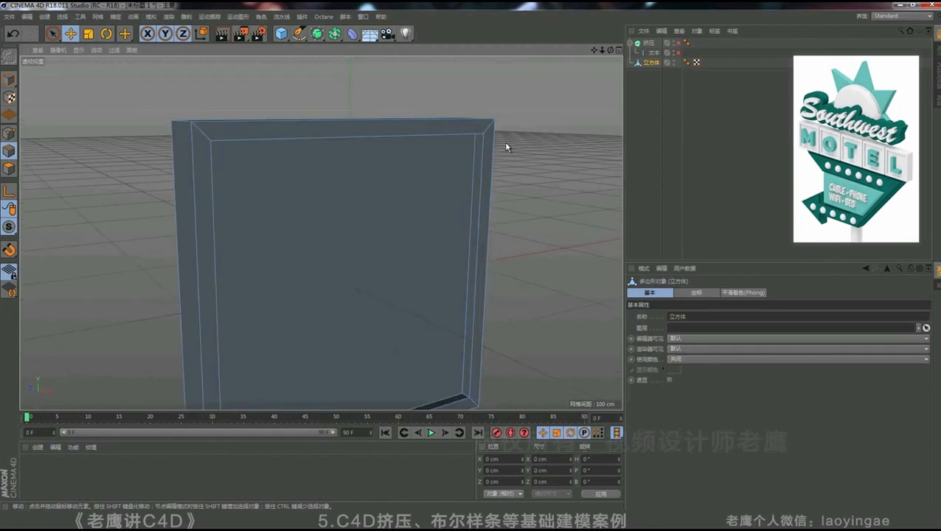
- Try loop-selecting the outer and inner edges of the front frame, and clear the selection
key(u)
key(l)
click(494, 144)
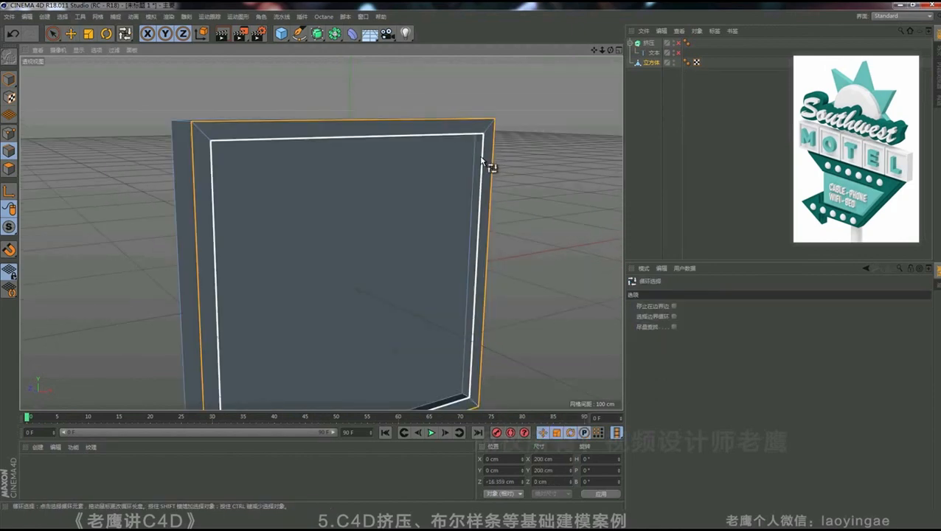
shift+click(481, 161)
alt+drag(458, 179, 461, 152)
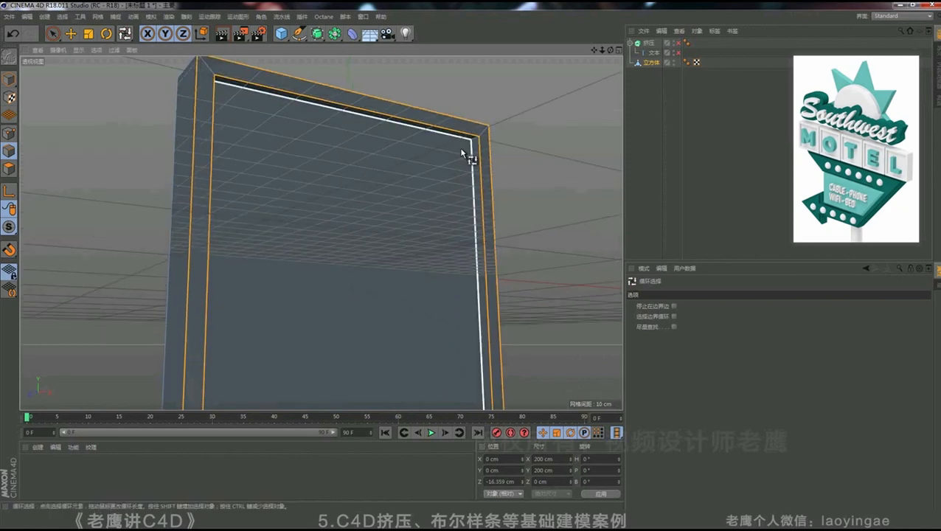
alt+drag(439, 187, 337, 206)
key(ctrl+z)
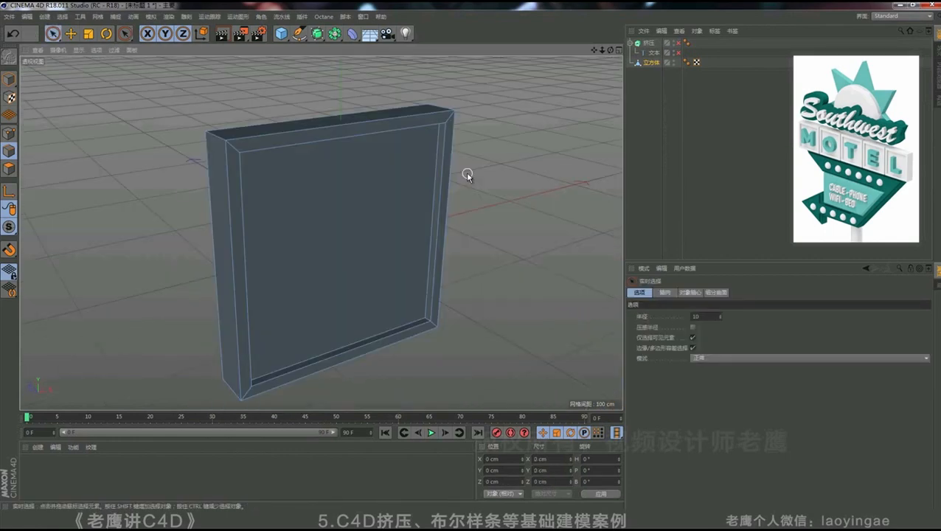
- Use Loop Selection (循环选择) to select the outer front, back, inner front and recess edge loops of the panel together
click(65, 16)
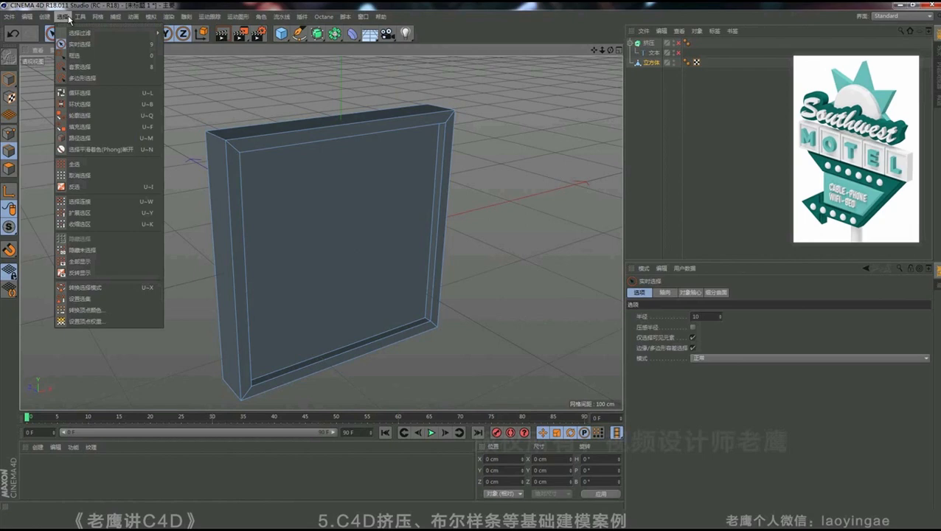
click(102, 93)
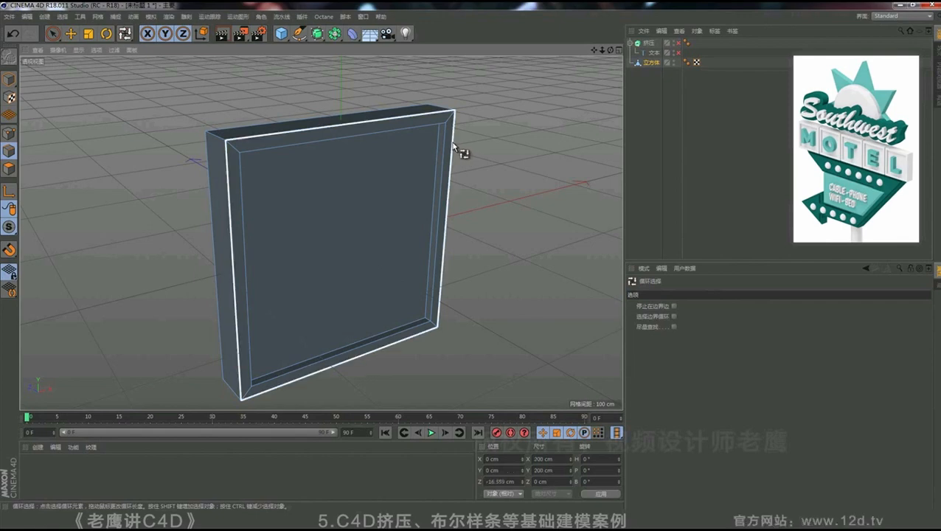
click(455, 179)
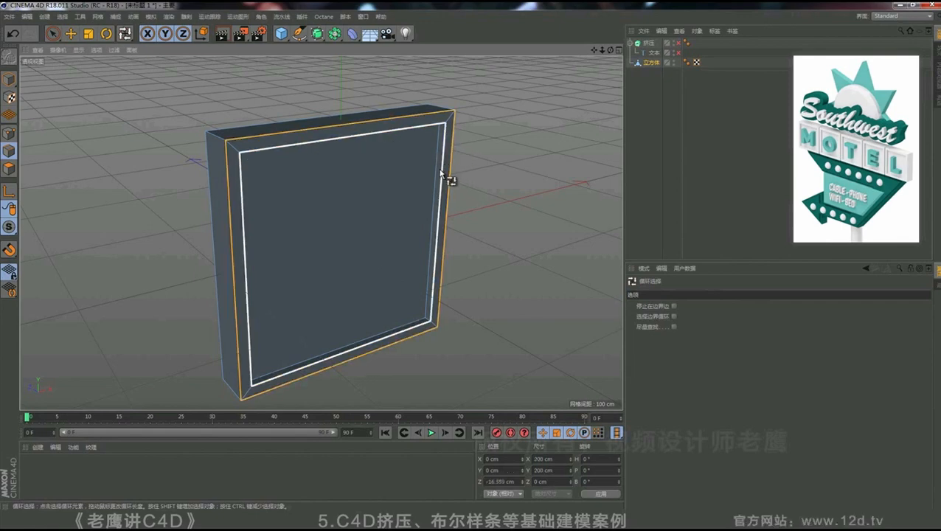
shift+click(439, 174)
mouse_move(441, 174)
alt+mouse_down()
mouse_move(421, 220)
mouse_move(422, 175)
mouse_move(336, 212)
mouse_move(441, 238)
alt+mouse_up()
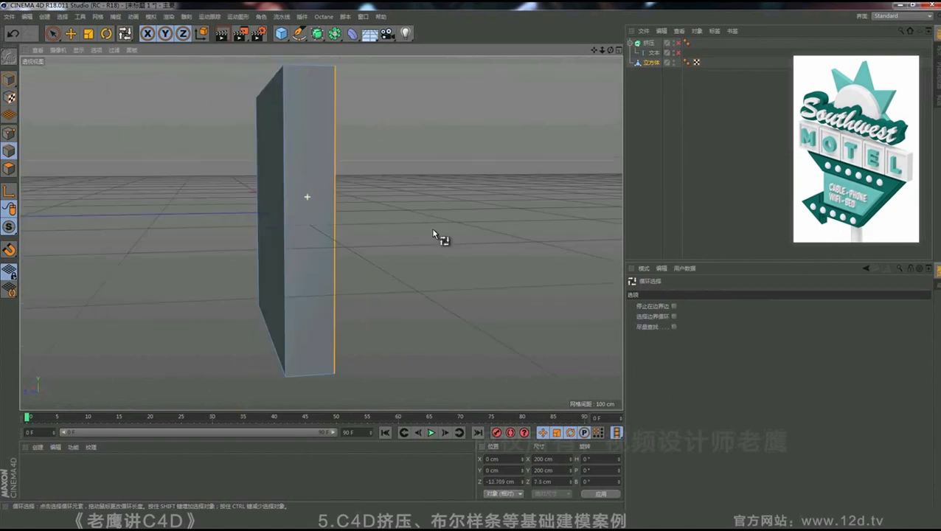
mouse_move(294, 174)
alt+mouse_down()
mouse_move(320, 204)
mouse_move(429, 213)
mouse_move(265, 208)
mouse_move(309, 194)
mouse_move(437, 200)
alt+mouse_up()
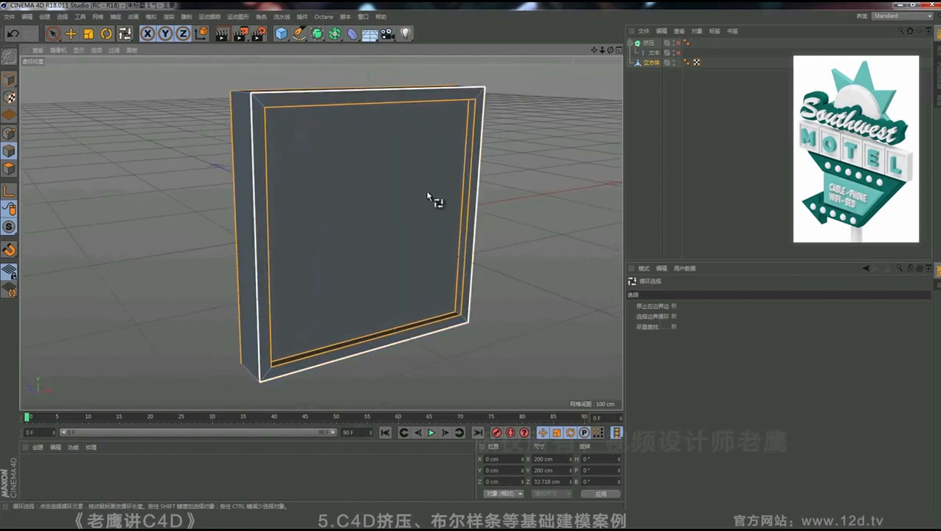
- Bevel (倒角) the selected edge loops of the recessed panel to soften its frame and recess edges
right_click(542, 131)
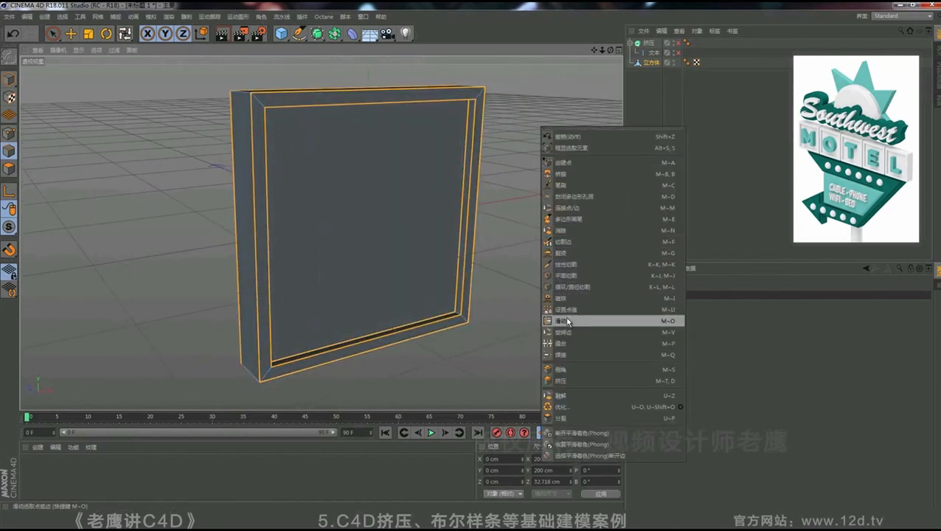
click(561, 369)
scroll(288, 227, up, 5)
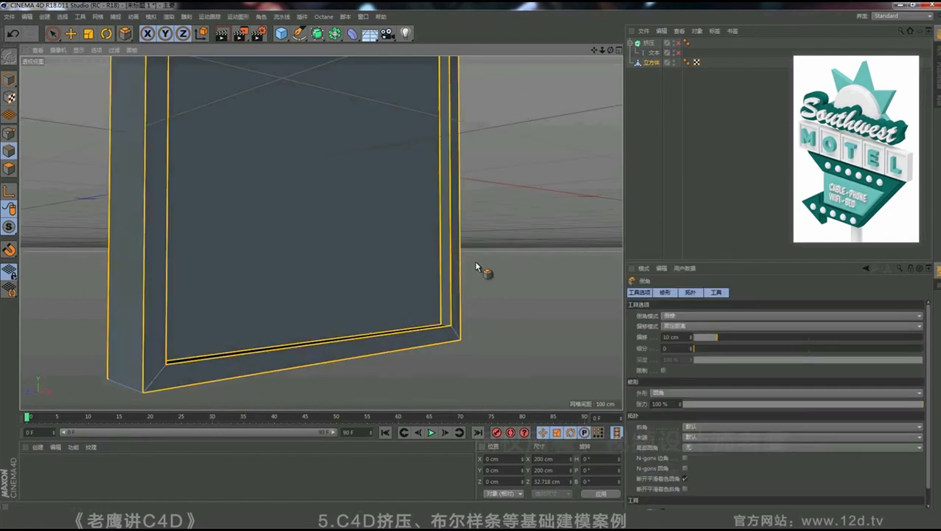
drag(470, 257, 472, 261)
drag(712, 350, 715, 351)
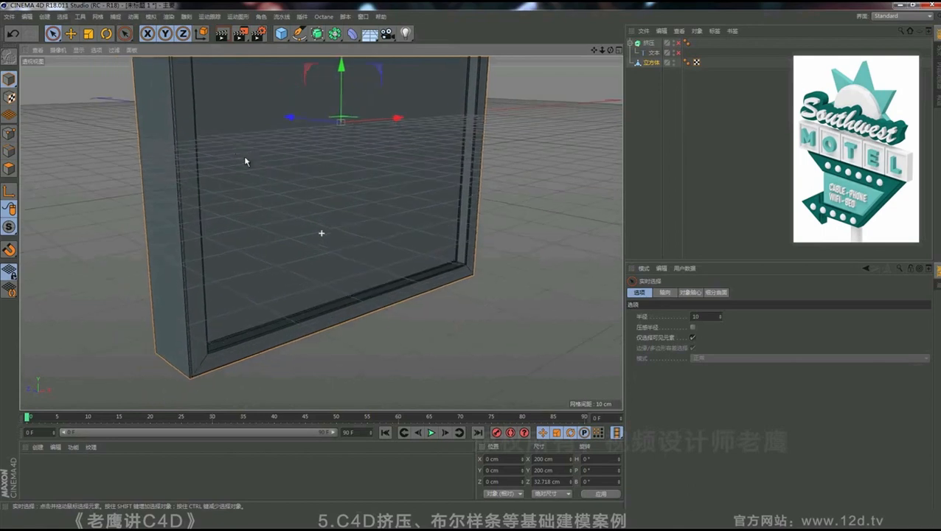
- Switch the viewport display to Gouraud shading without lines (光影着色) and inspect the beveled panel from the front
click(79, 49)
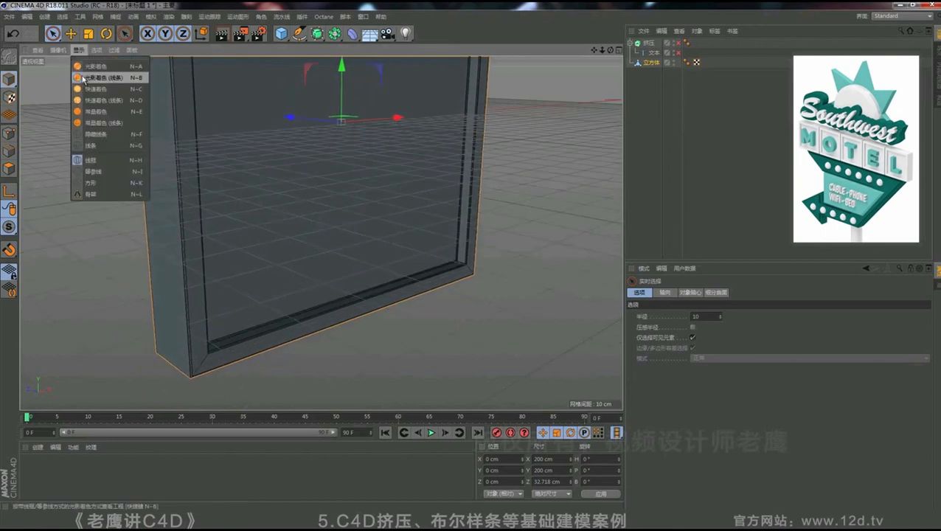
click(103, 67)
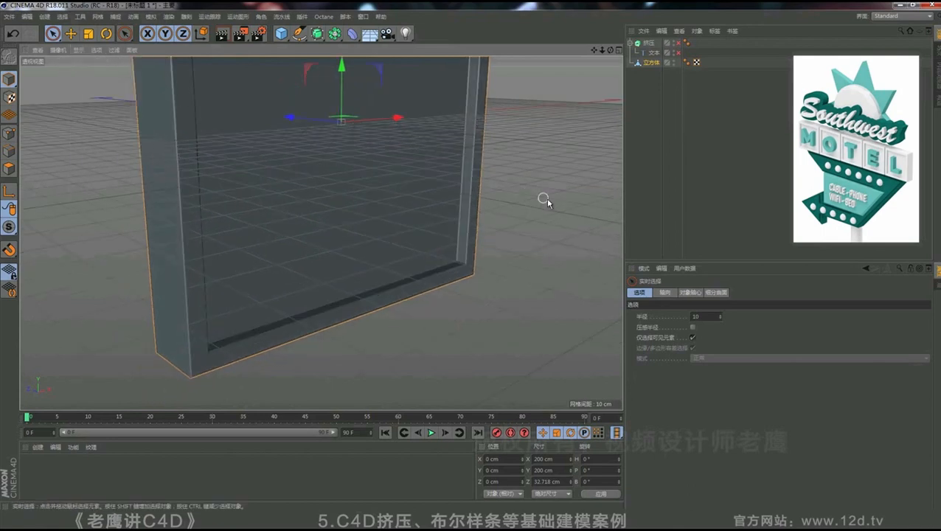
mouse_move(543, 199)
alt+mouse_down()
mouse_move(364, 170)
mouse_move(356, 184)
mouse_move(453, 185)
mouse_move(431, 173)
mouse_move(422, 226)
mouse_move(359, 206)
alt+mouse_up()
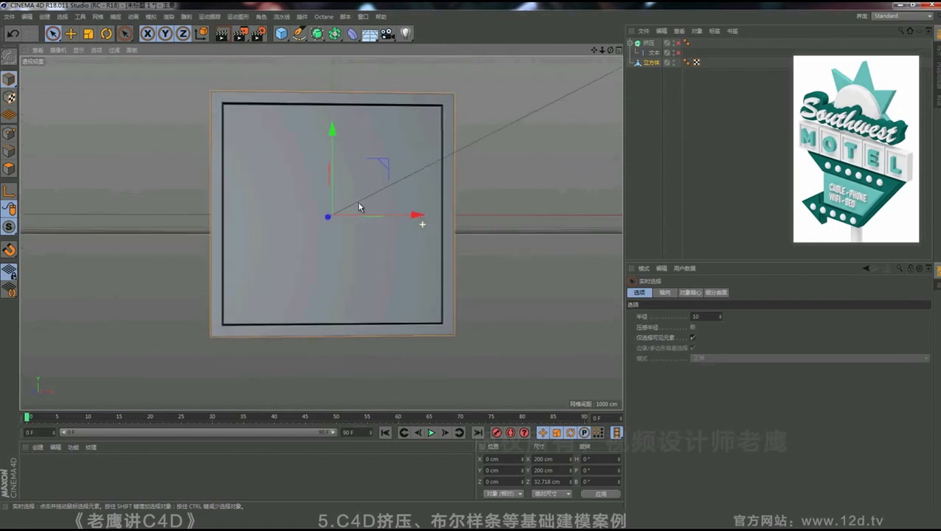
- Rename the panel object 立方体 as 小方块
double_click(652, 64)
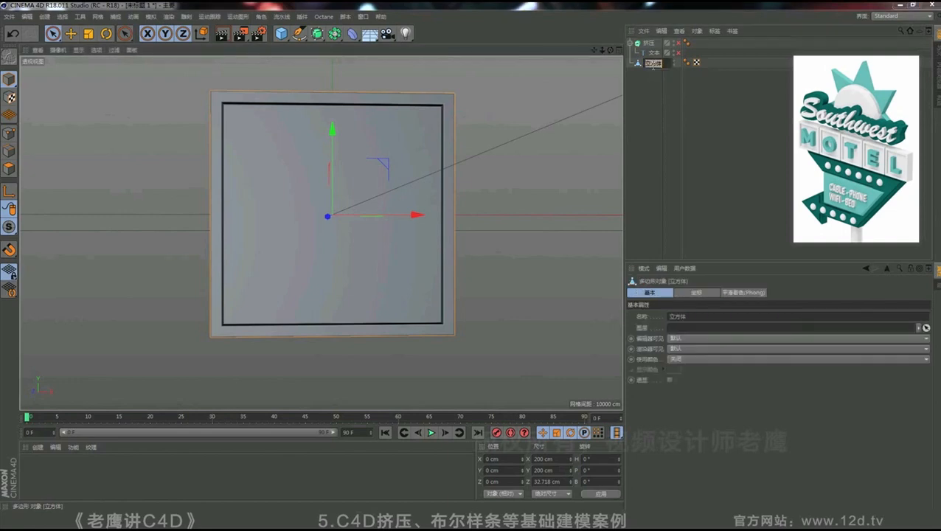
text(x)
key(BackSpace)
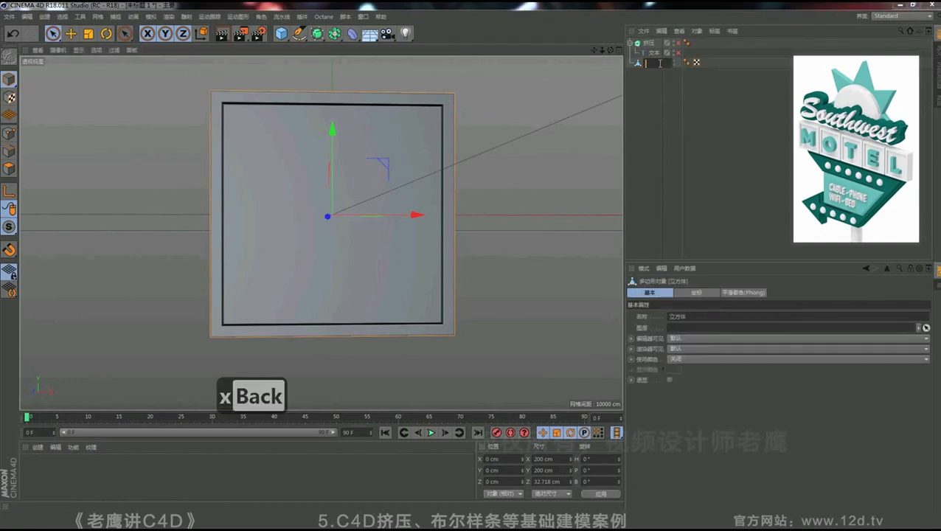
key(ctrl+shift)
text(xiao)
text(fangk)
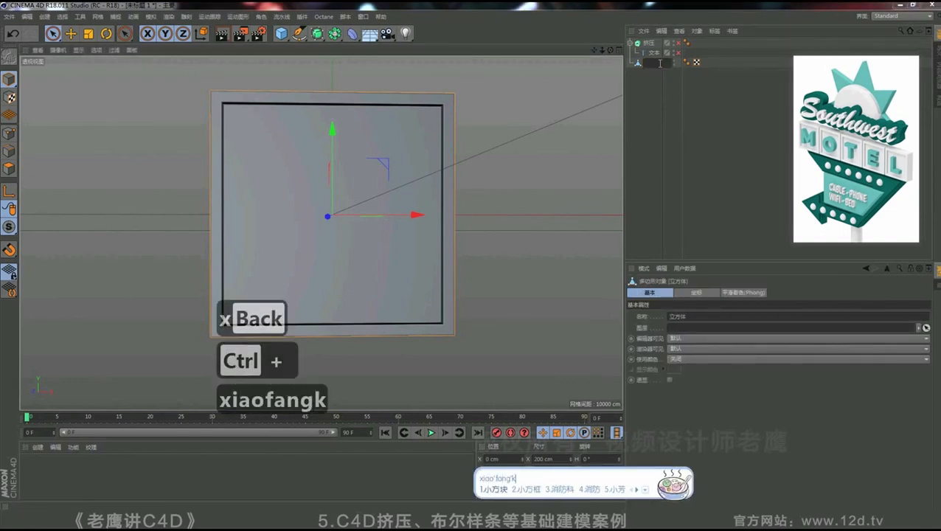
key(Return)
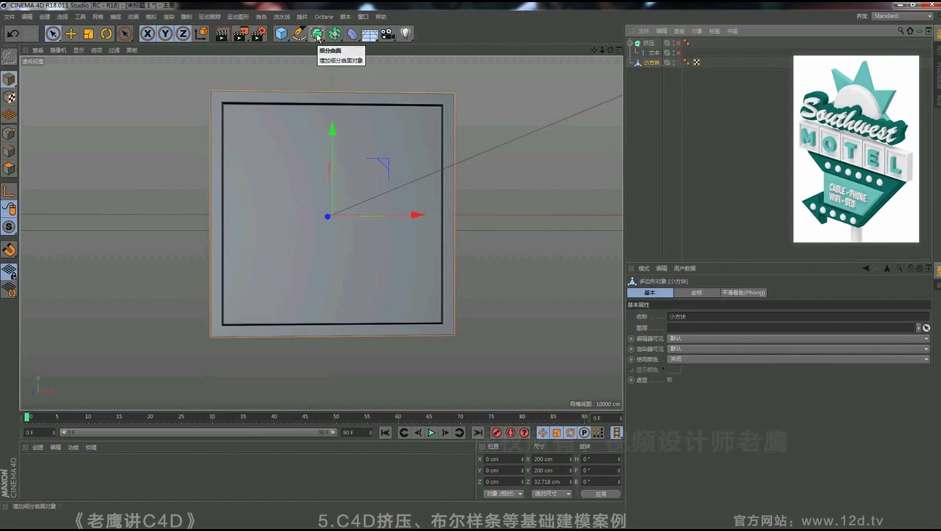
- Add a MoGraph Cloner (克隆) object and nest the 小方块 panel inside it
click(237, 16)
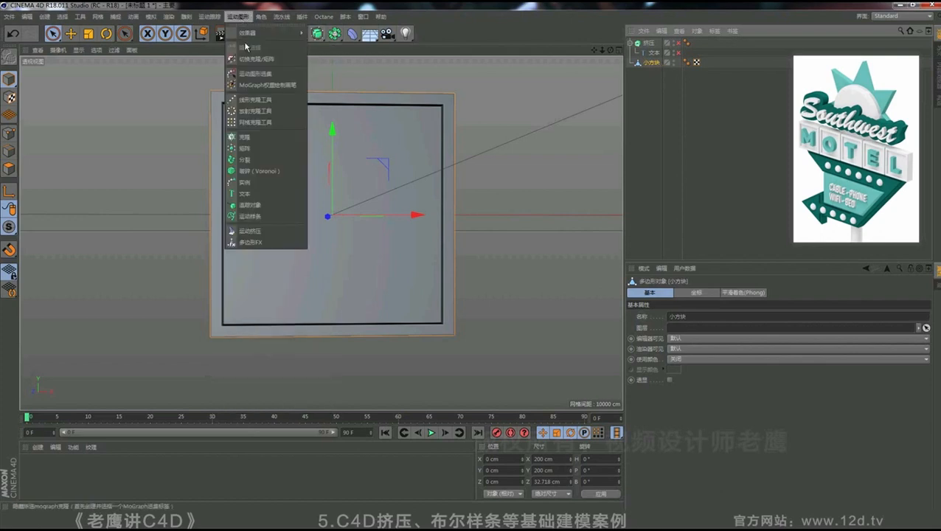
click(240, 17)
click(239, 19)
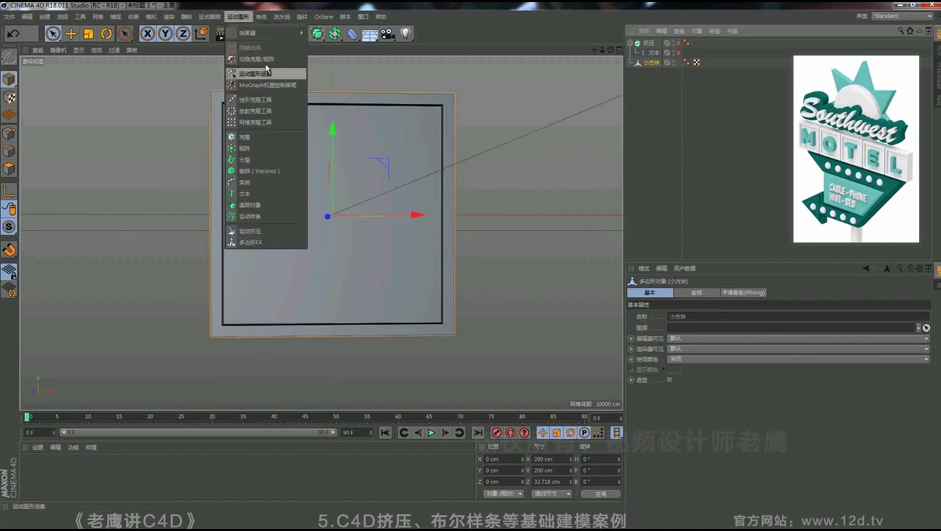
click(260, 141)
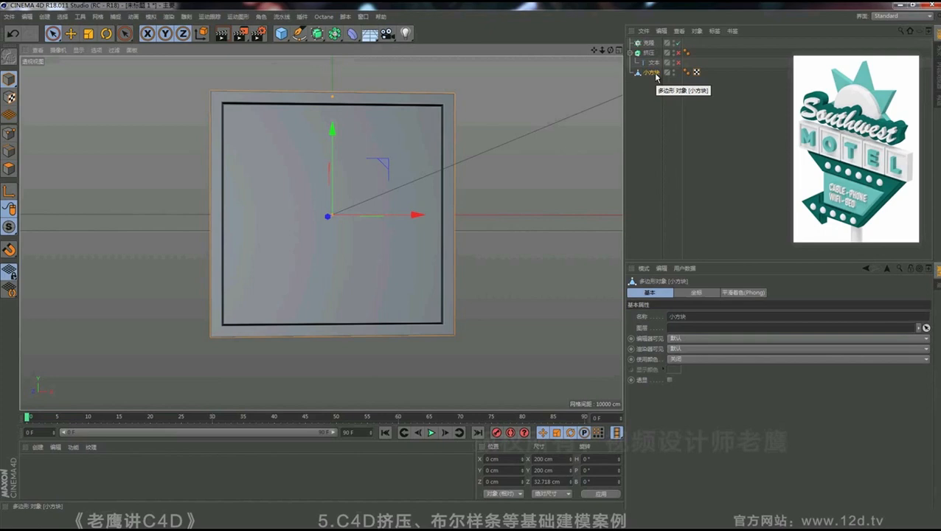
drag(657, 77, 649, 44)
click(648, 44)
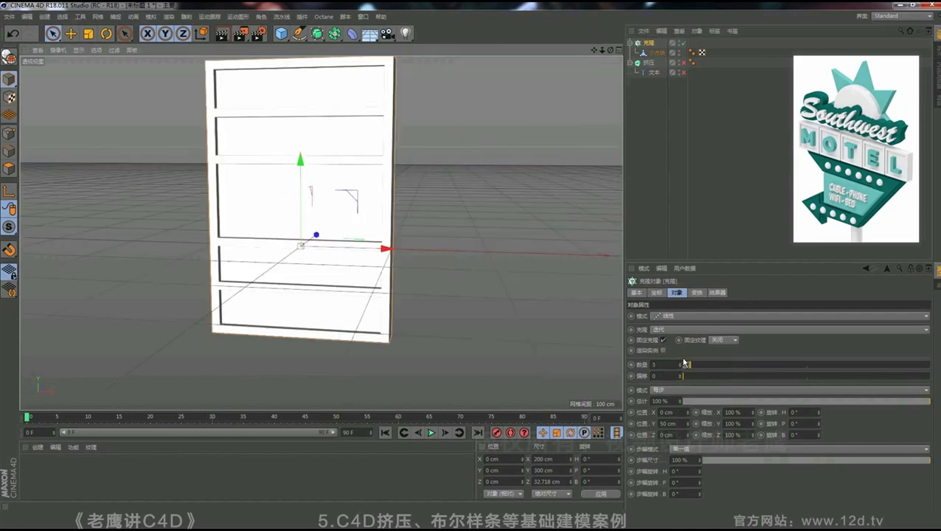
- Set the linear Cloner to 5 copies with a per-step offset of 206 cm in X and 0 cm in Y
drag(689, 363, 692, 366)
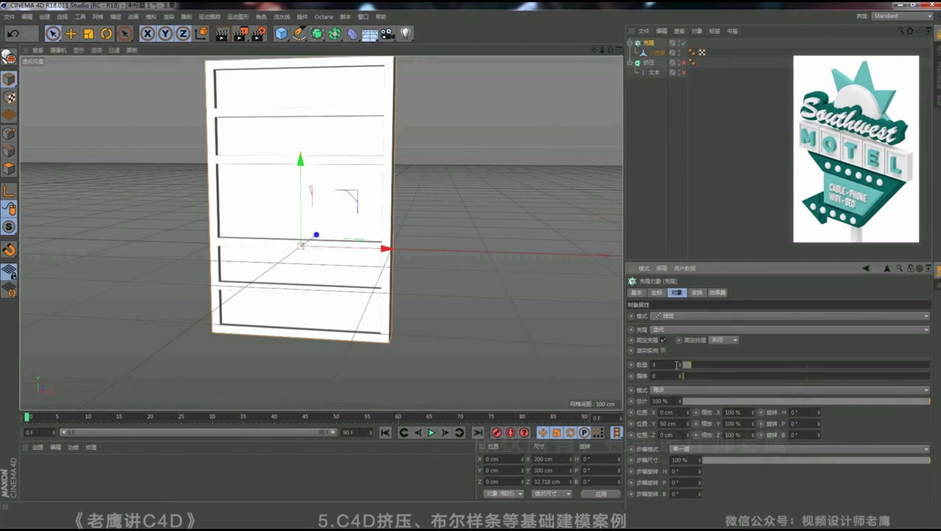
text(5)
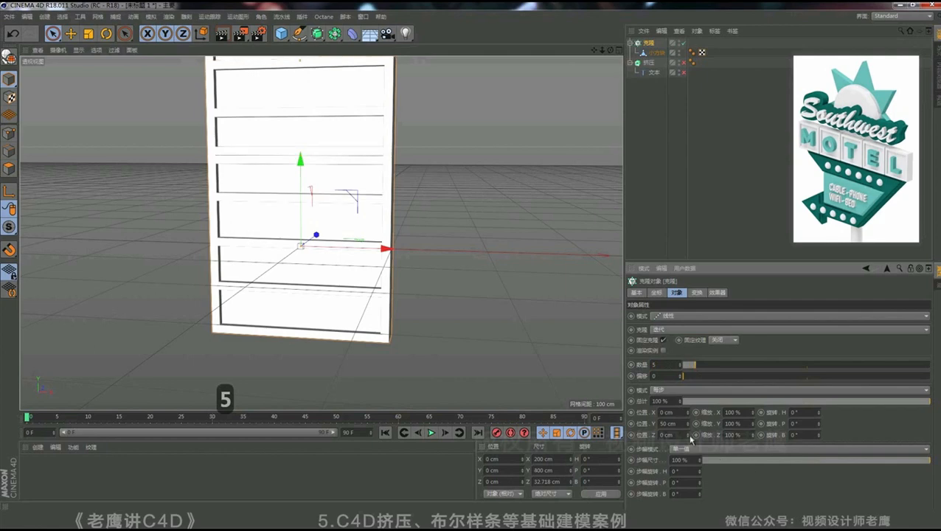
alt+drag(341, 245, 421, 306)
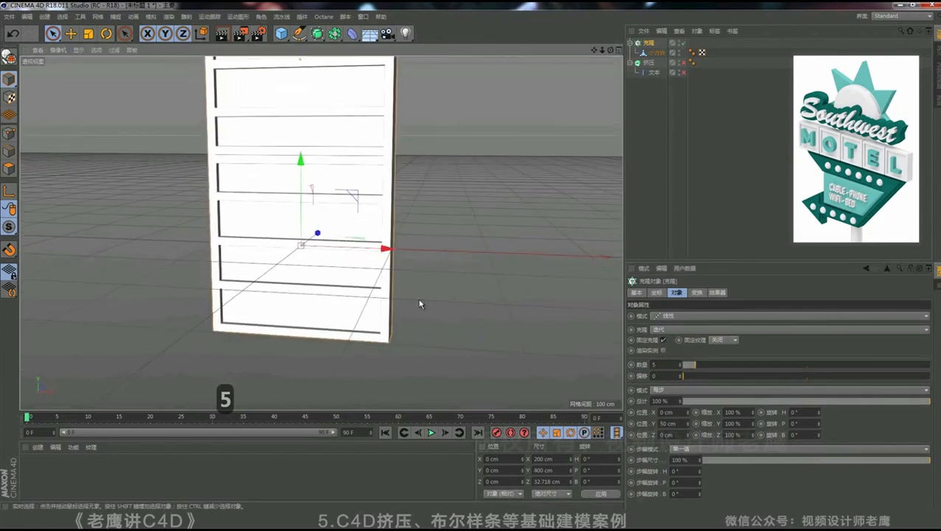
double_click(667, 423)
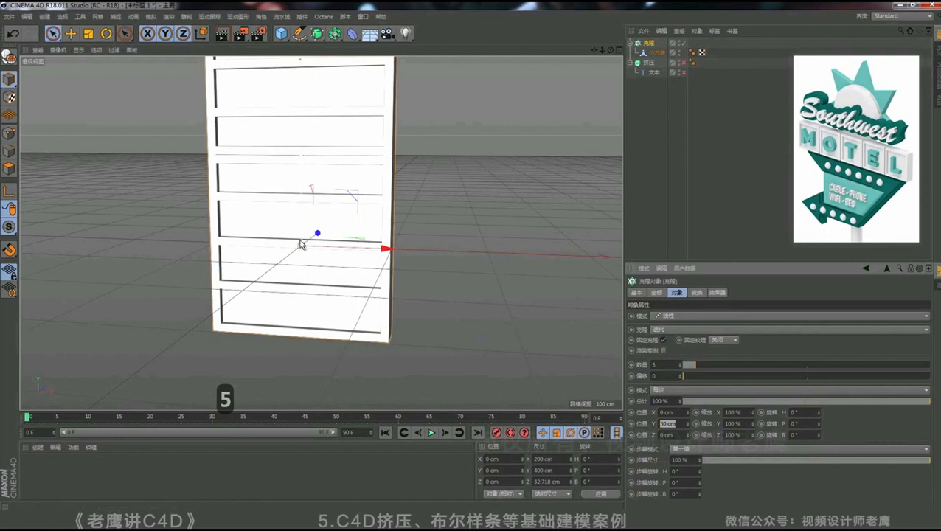
mouse_move(327, 282)
alt+mouse_down()
mouse_move(408, 264)
mouse_move(325, 282)
alt+mouse_up()
mouse_move(677, 424)
mouse_down()
mouse_move(653, 434)
mouse_move(688, 406)
mouse_move(688, 417)
mouse_up()
text(0)
scroll(311, 300, down, 3)
- Switch the viewport to Gouraud shading with lines (光影着色(线条)) and re-enable the 挤压 and 文本 objects of the AEC4D lettering
click(83, 50)
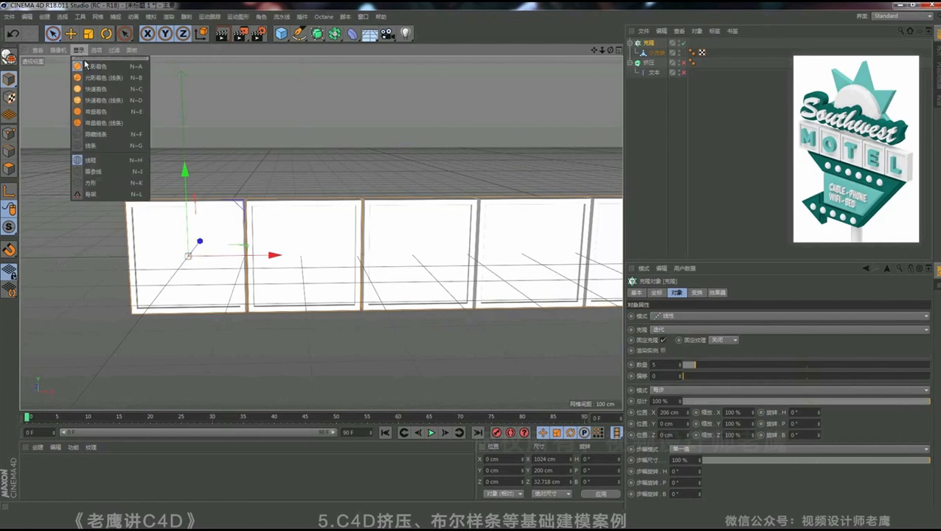
click(88, 77)
mouse_move(260, 146)
alt+mouse_down()
mouse_move(346, 177)
mouse_move(436, 183)
mouse_move(385, 195)
mouse_move(422, 205)
mouse_move(391, 210)
mouse_move(399, 219)
mouse_move(394, 212)
alt+mouse_up()
drag(684, 63, 686, 73)
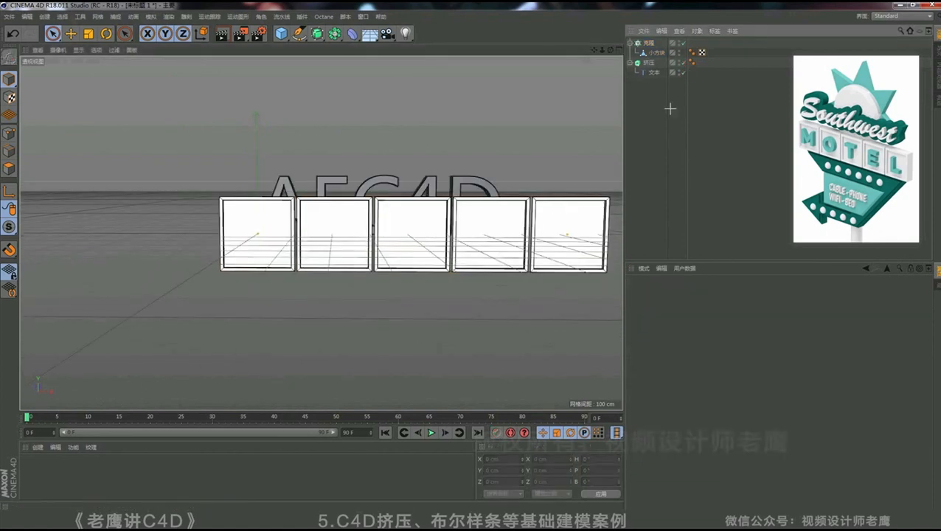
- Move the extruded AEC4D lettering along X to about -75 cm so the A sits over the first panel
click(651, 64)
alt+drag(530, 134, 306, 174)
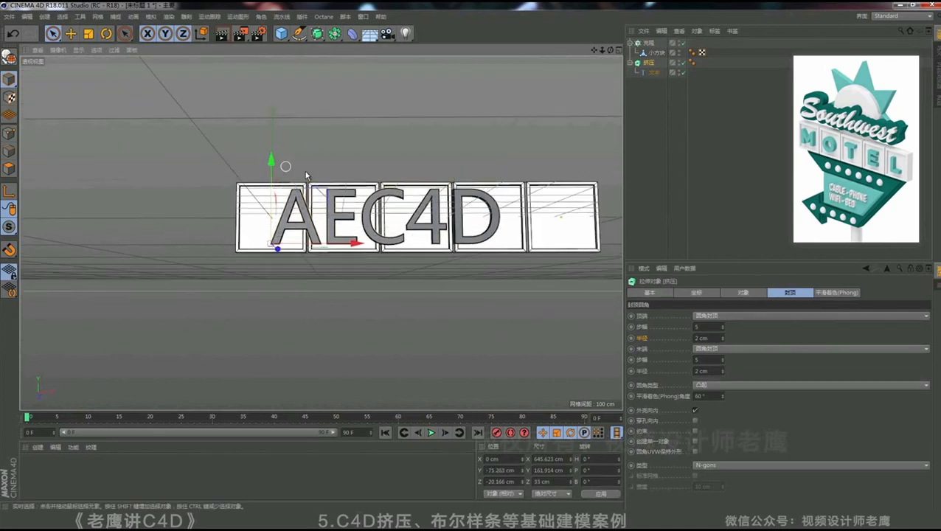
drag(343, 250, 330, 251)
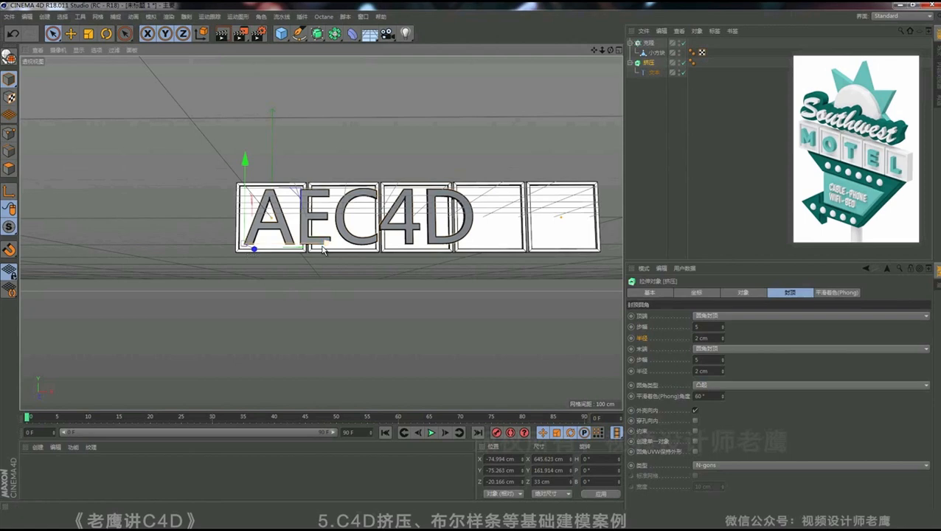
scroll(322, 250, up, 3)
- Reduce the text spline's height to 166 cm and widen its horizontal spacing to place each letter in its own panel
click(656, 73)
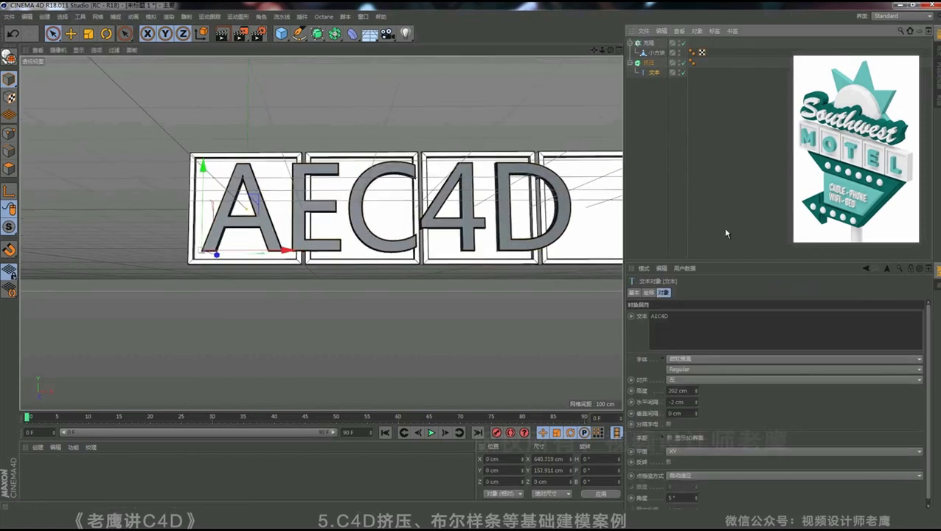
drag(696, 391, 696, 392)
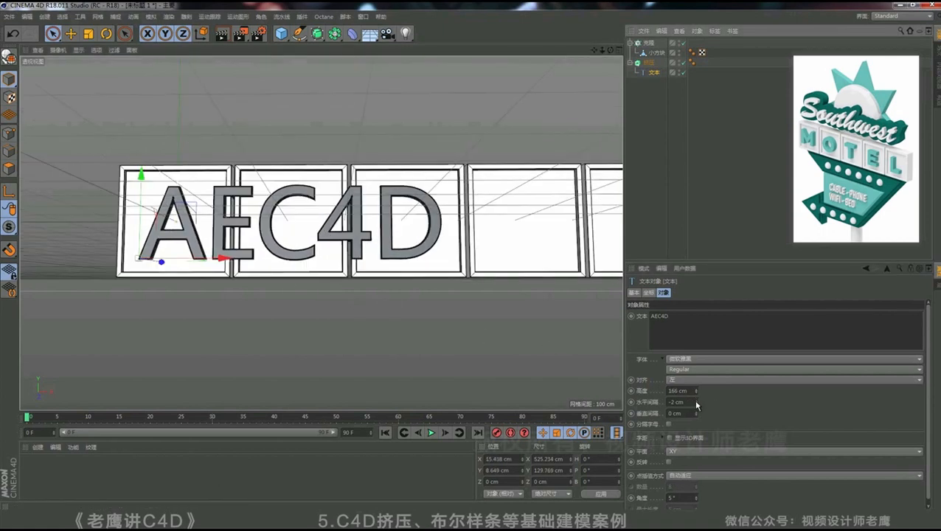
drag(696, 405, 698, 404)
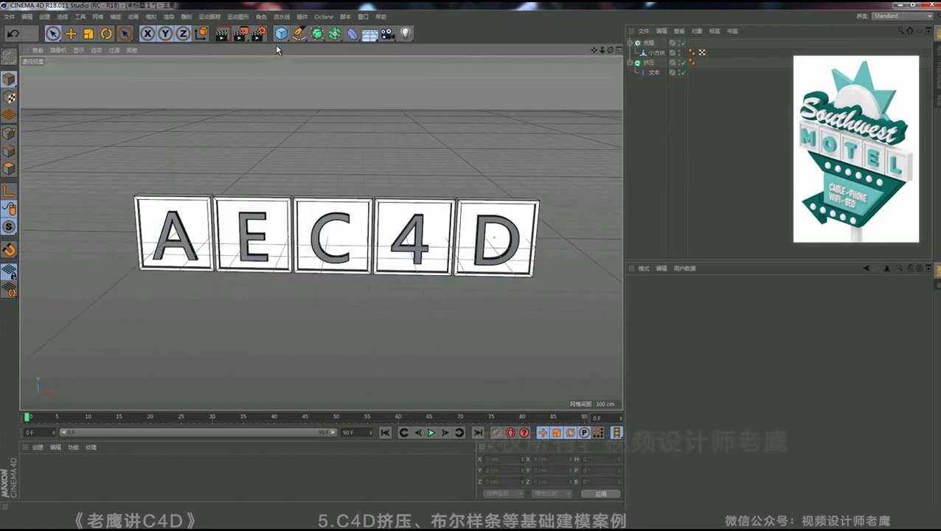
- Group the Cloner and the extruded text under a new Null (空白), and move the group along X to about -365 cm
drag(281, 34, 286, 57)
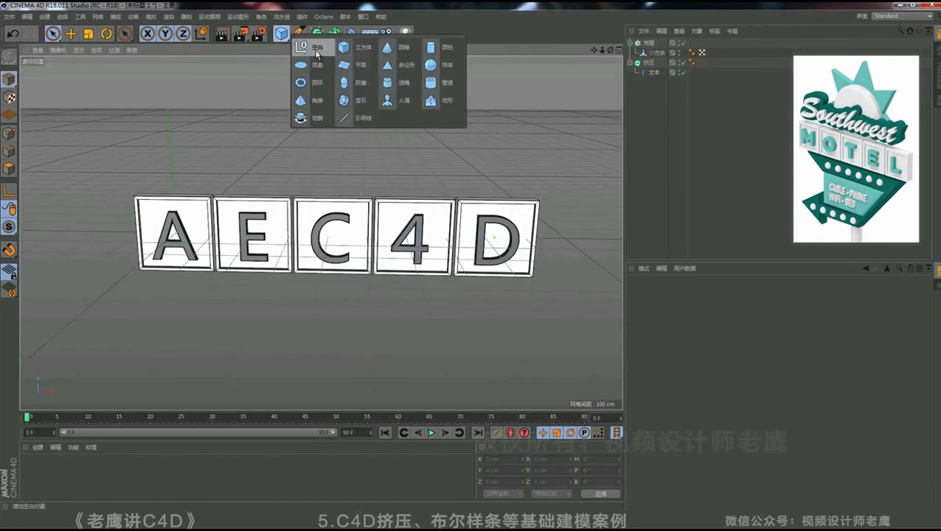
click(316, 53)
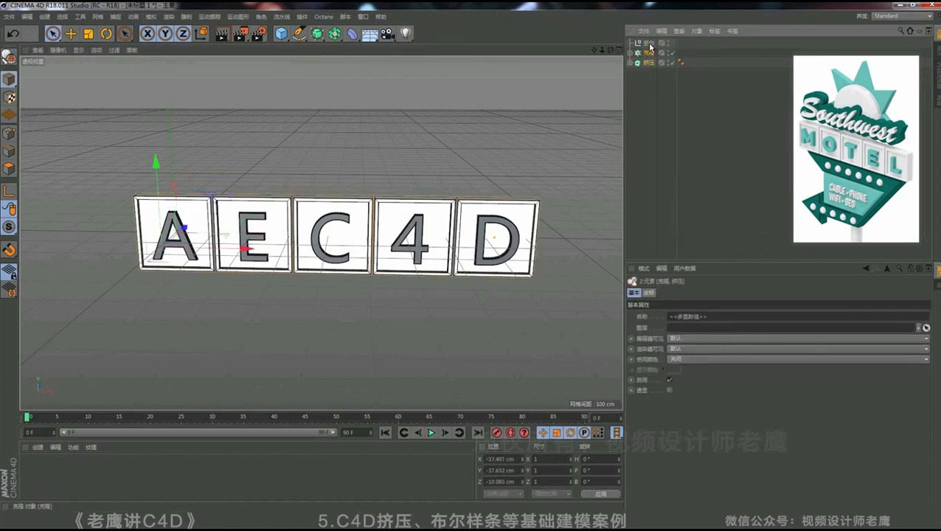
drag(650, 47, 650, 47)
click(650, 46)
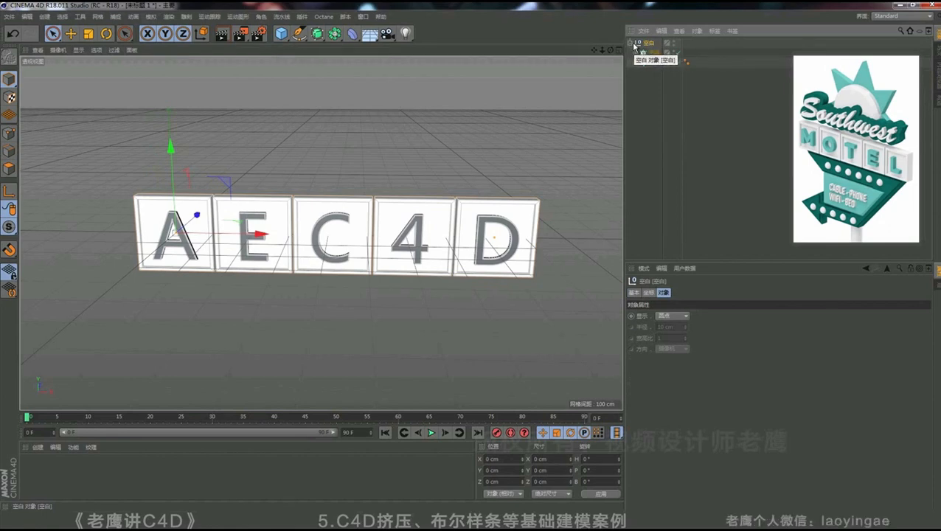
click(630, 43)
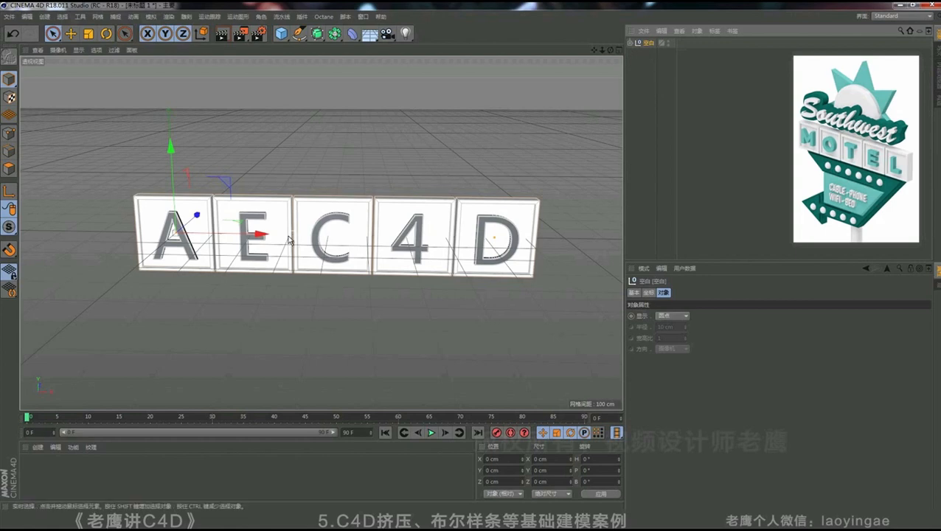
drag(221, 304, 124, 300)
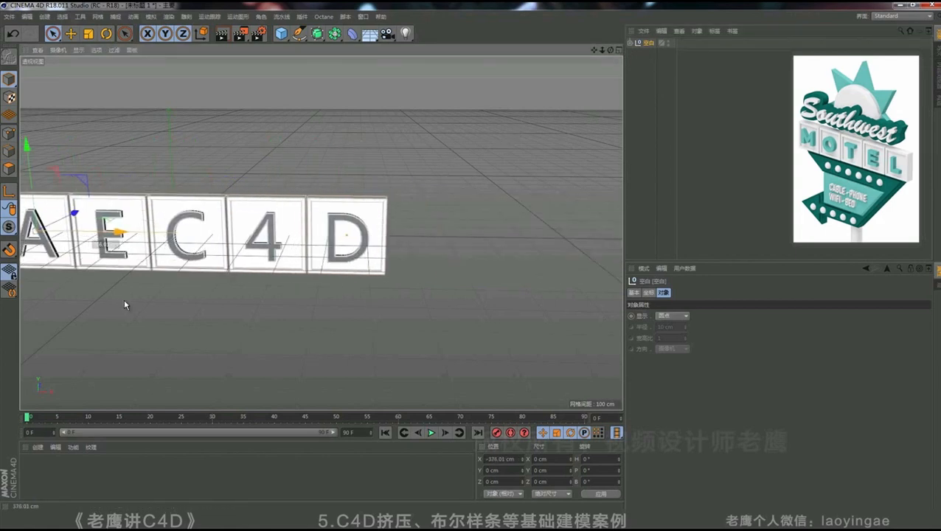
alt+middle_drag(241, 231, 357, 244)
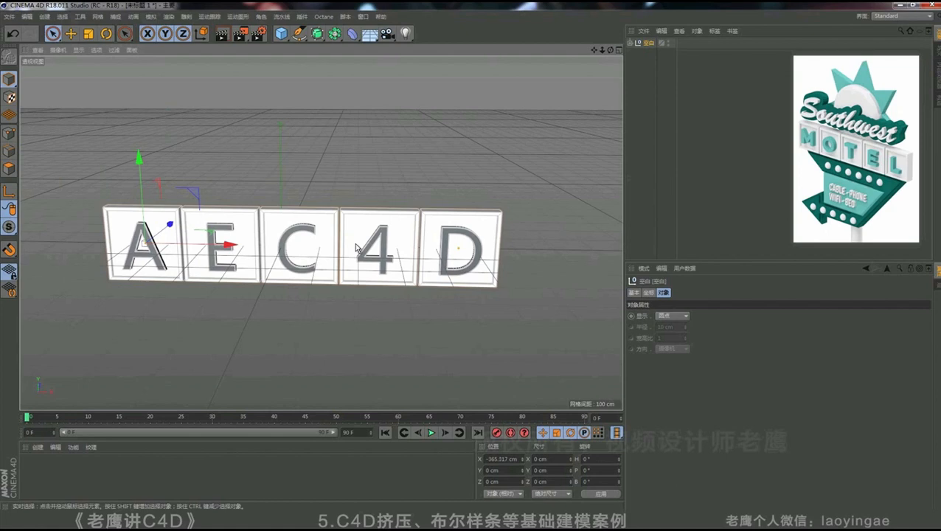
- Rename the grouping Null to 方块+文字 and hide it in the viewport
double_click(652, 43)
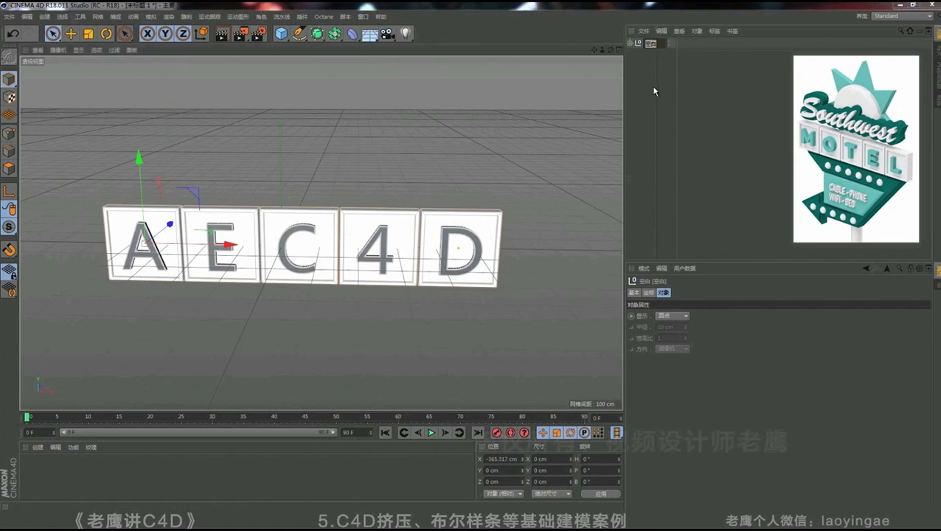
text(fangk)
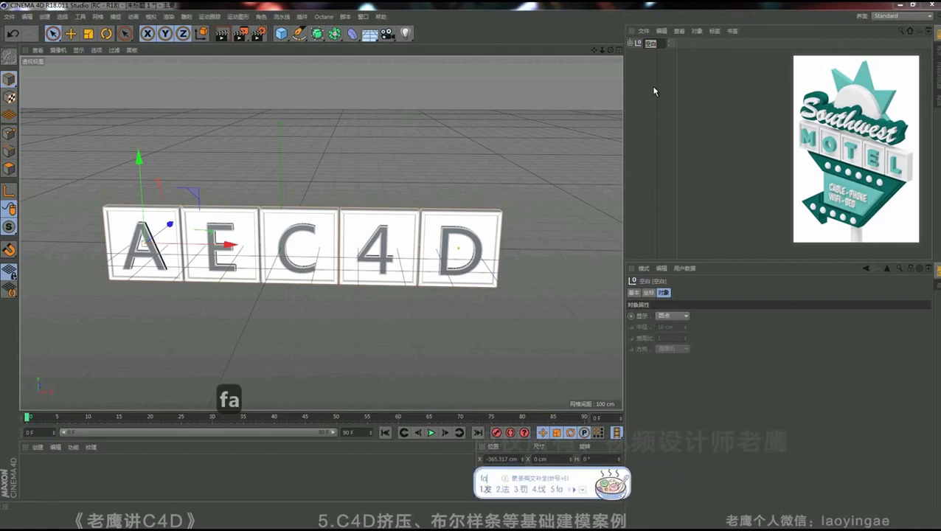
text( j)
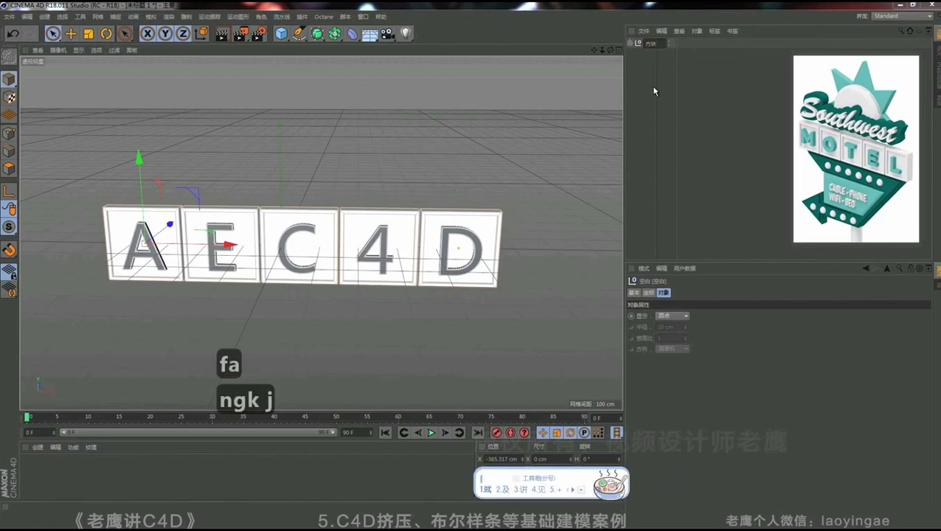
key(BackSpace)
text(+wenzi)
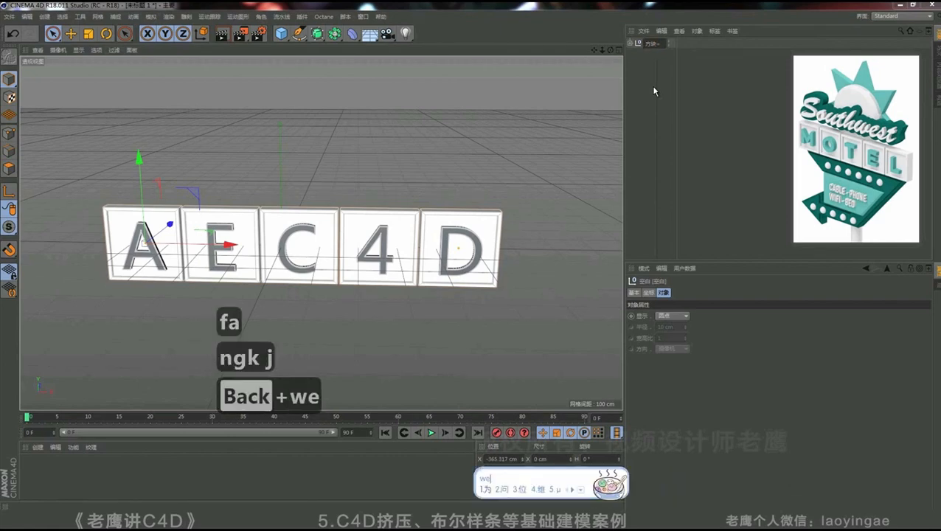
key(Return)
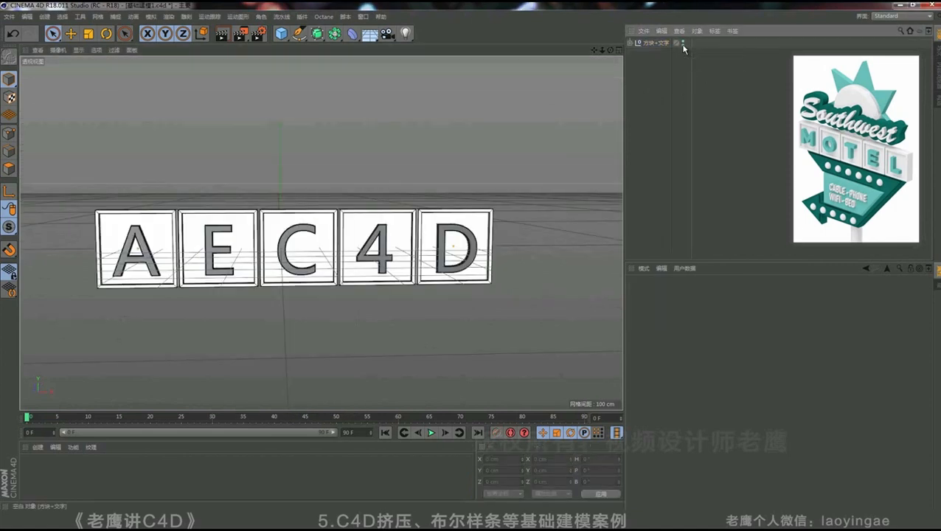
click(683, 42)
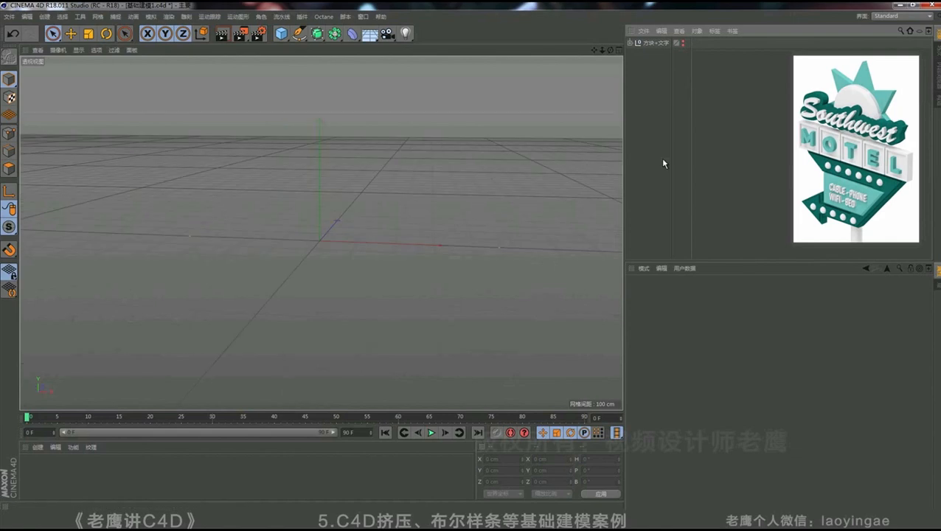
drag(823, 210, 335, 247)
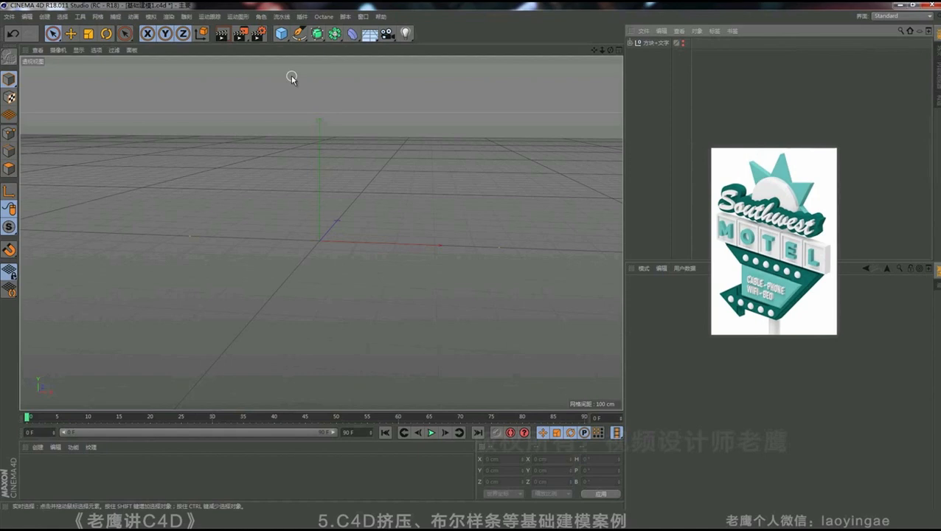
- Add a circle (圆环) spline and a six-sided polygon (多边) spline, and move the polygon along X to about 281 cm
click(299, 33)
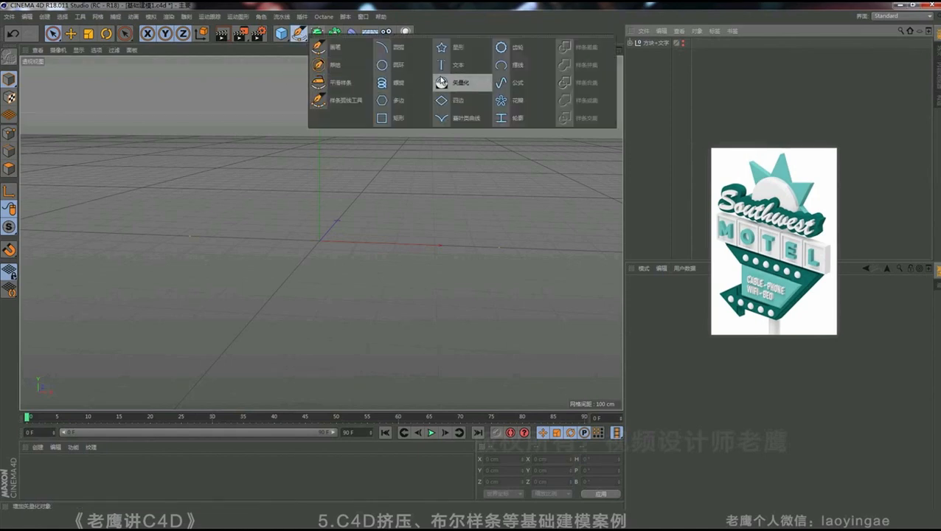
click(384, 65)
click(299, 33)
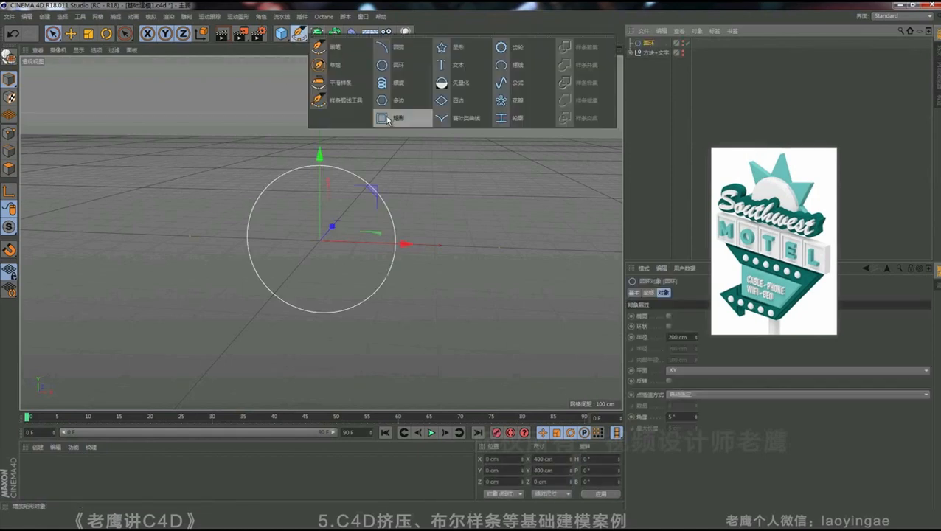
click(389, 102)
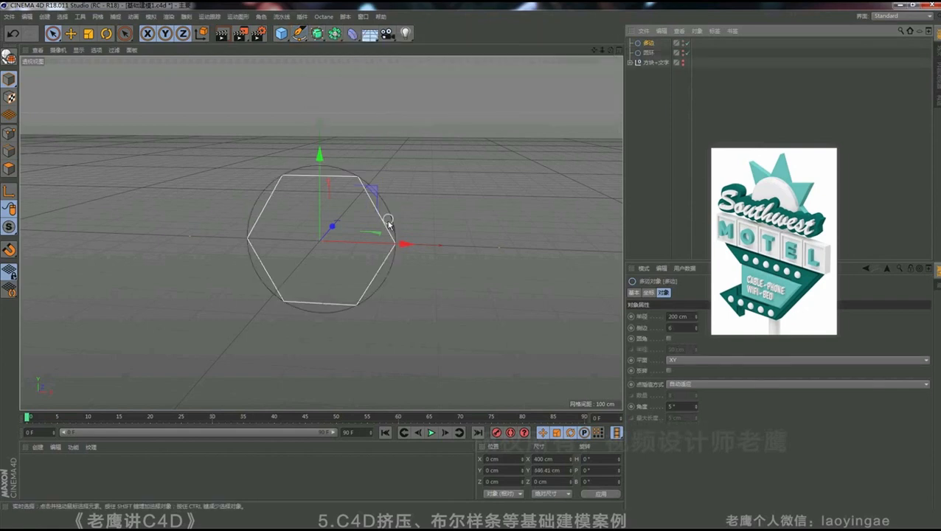
drag(406, 246, 518, 249)
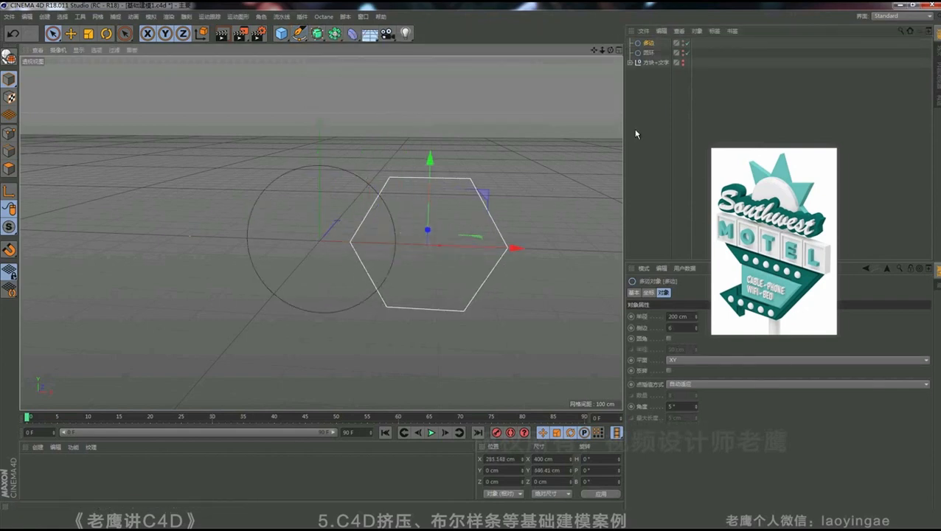
- Add a Spline Boolean (样条布尔) and make the polygon and circle splines its children
click(334, 34)
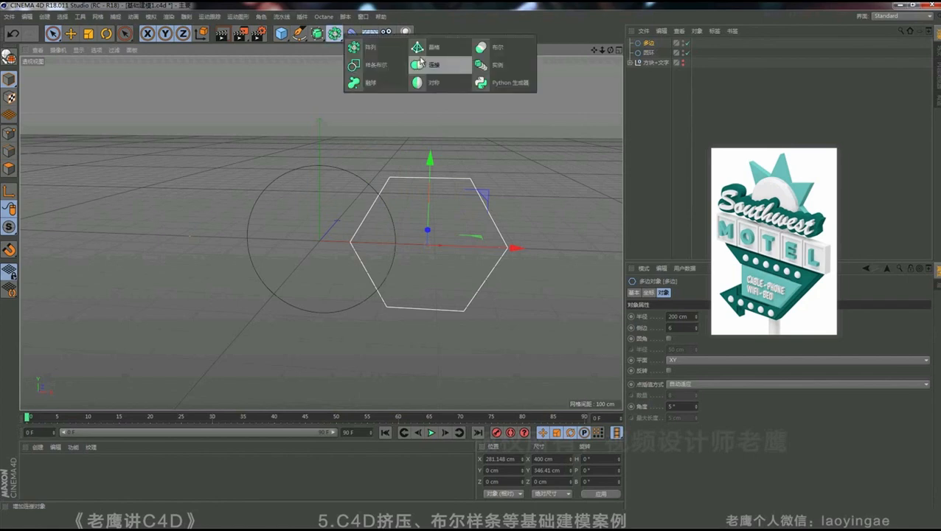
click(384, 68)
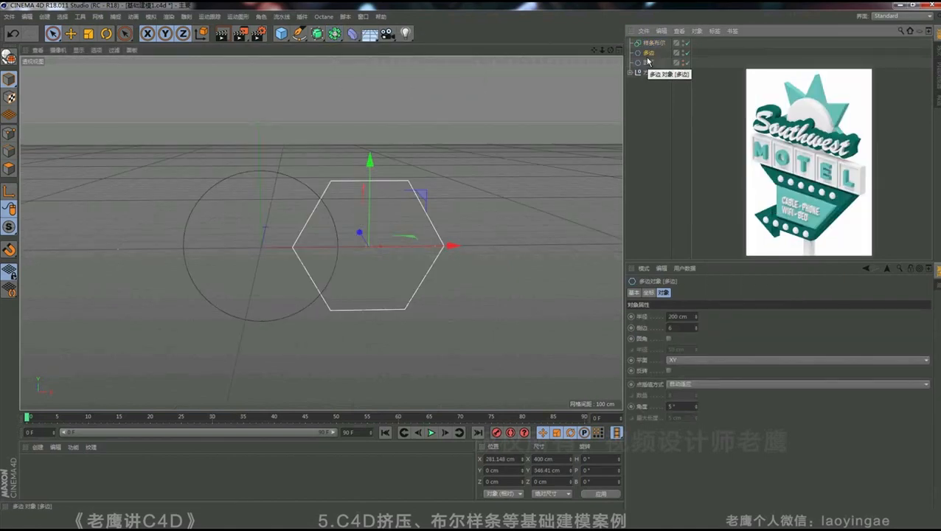
ctrl+click(647, 62)
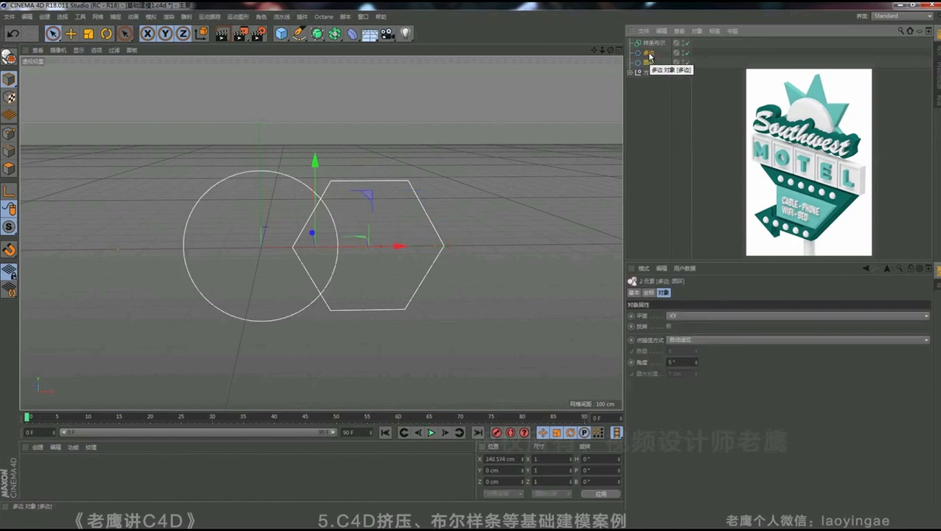
drag(650, 59, 653, 43)
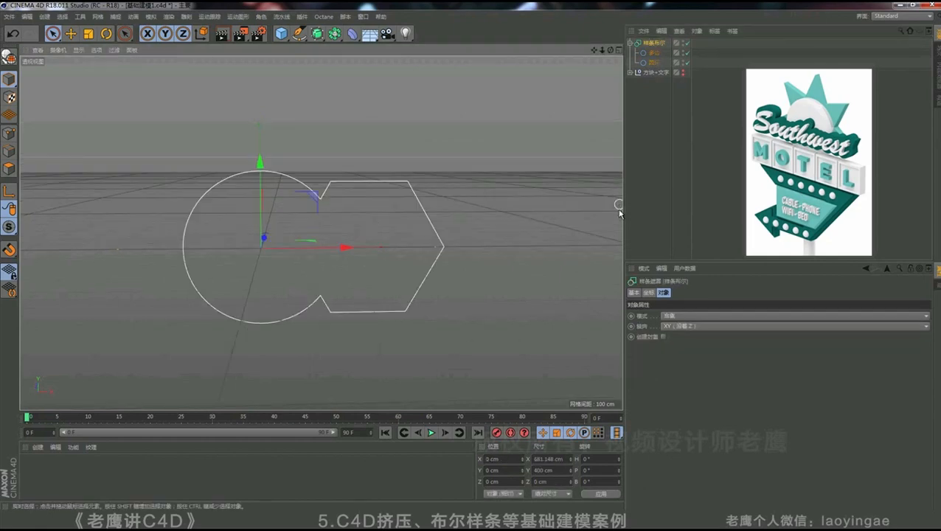
- Try the Spline Boolean's A 减 B mode, and set it to B 减 A
click(678, 315)
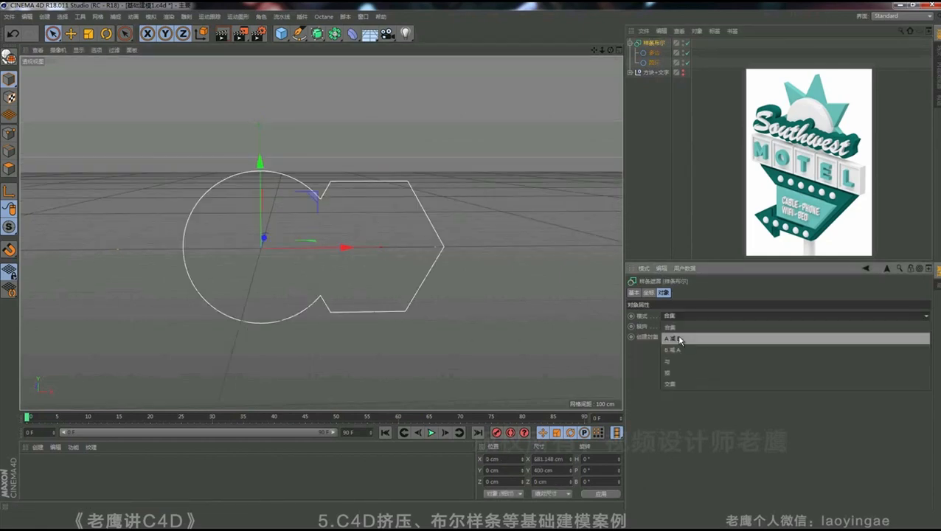
click(679, 339)
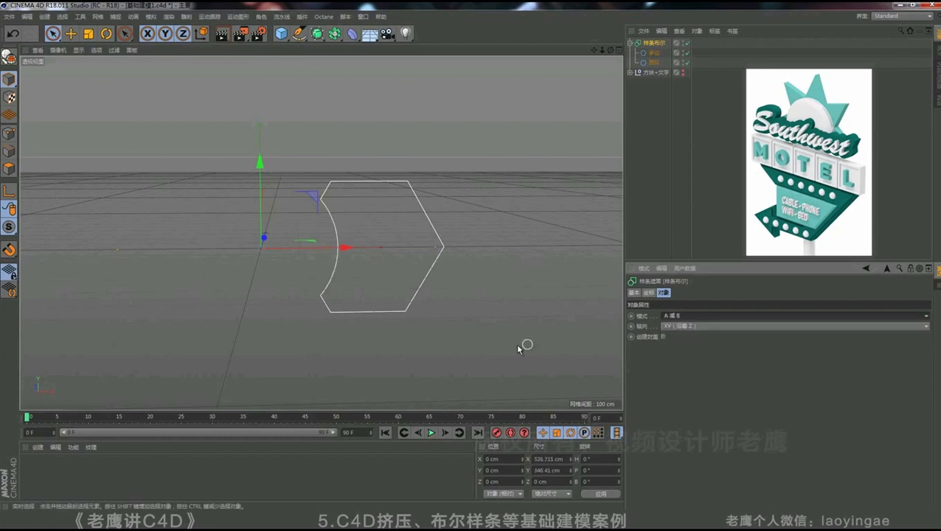
click(678, 315)
click(673, 350)
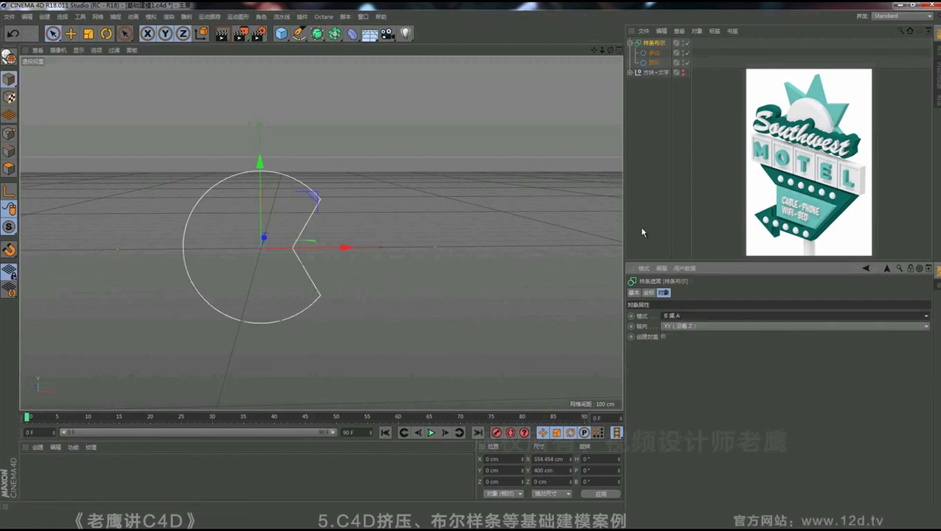
- Move the circle spline along X further over the polygon, and convert the Spline Boolean to an editable spline
click(653, 63)
drag(345, 247, 408, 269)
alt+right_drag(225, 255, 319, 238)
mouse_move(319, 238)
alt+mouse_down()
mouse_move(332, 225)
mouse_move(241, 222)
mouse_move(314, 239)
mouse_move(316, 254)
alt+mouse_up()
click(646, 44)
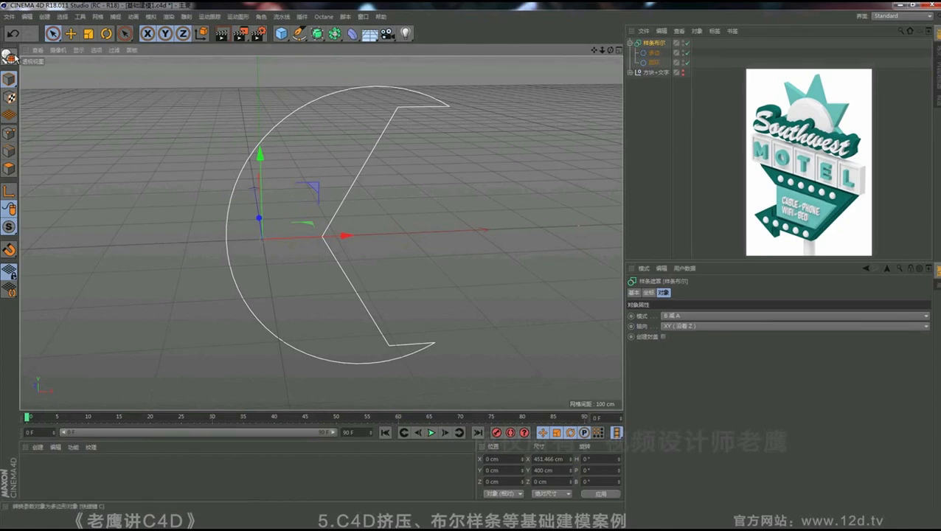
click(9, 57)
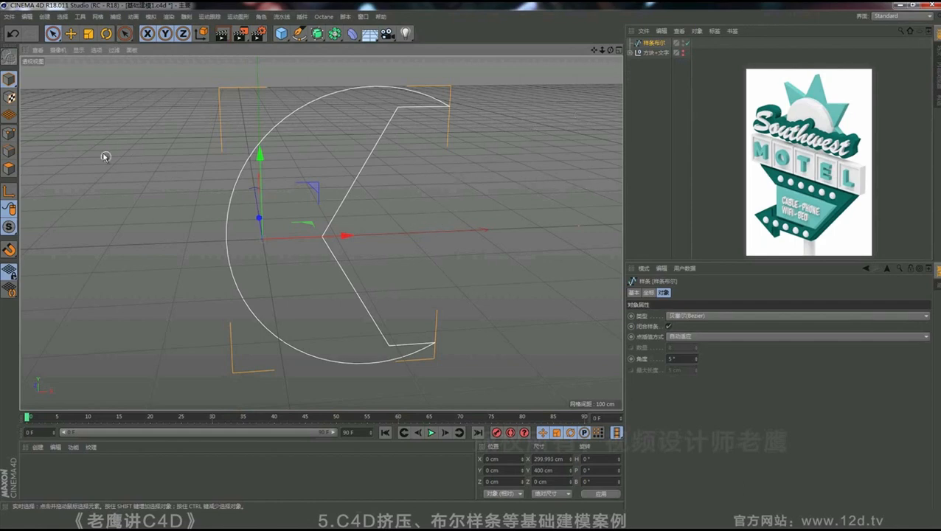
- Shift the editable spline's upper right point along X to about 212 cm, and delete this test spline
click(9, 133)
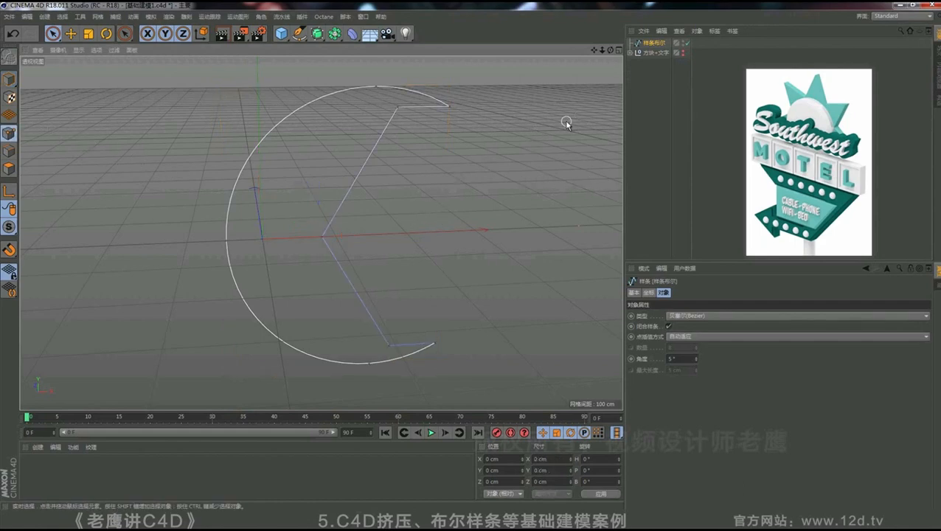
click(446, 107)
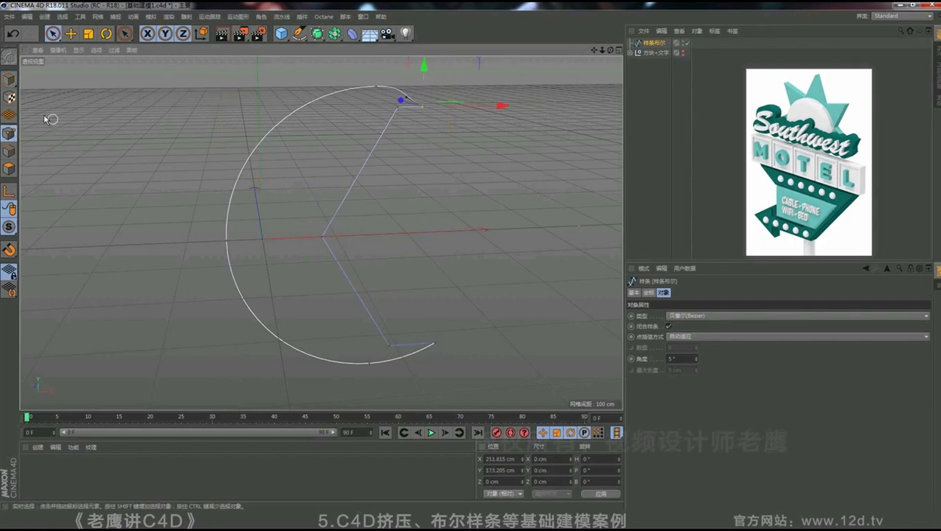
click(8, 79)
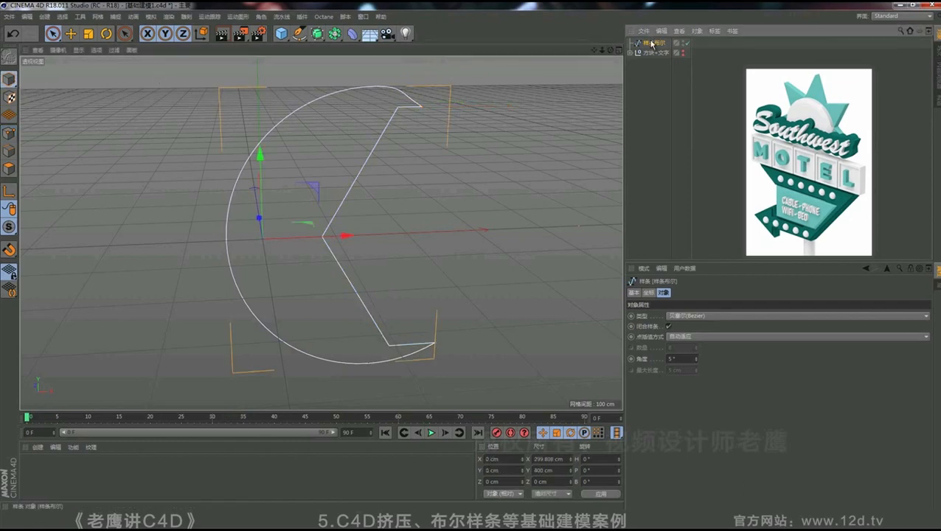
key(Delete)
- Add a rectangle (矩形) spline and move it down to Y about -332 cm, below the lettered panels
click(299, 34)
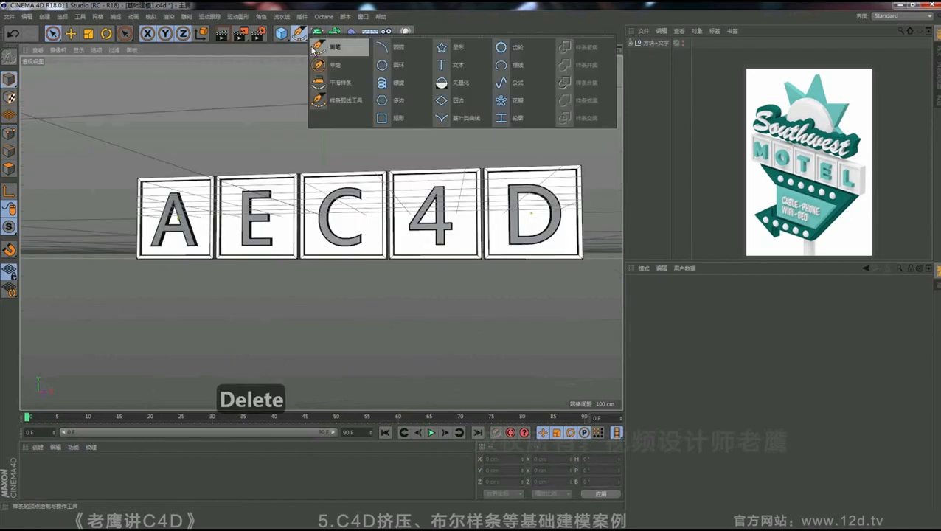
click(399, 118)
scroll(409, 200, down, 2)
alt+drag(373, 230, 400, 234)
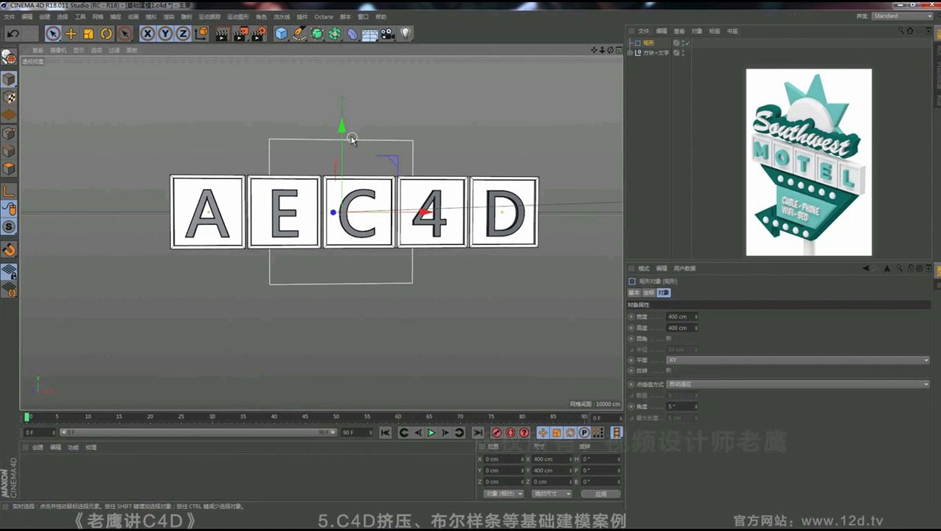
drag(352, 140, 380, 208)
- Move the 方块+文字 group along X to about -425 cm, centred above the rectangle, and switch to the maximized front view
click(646, 53)
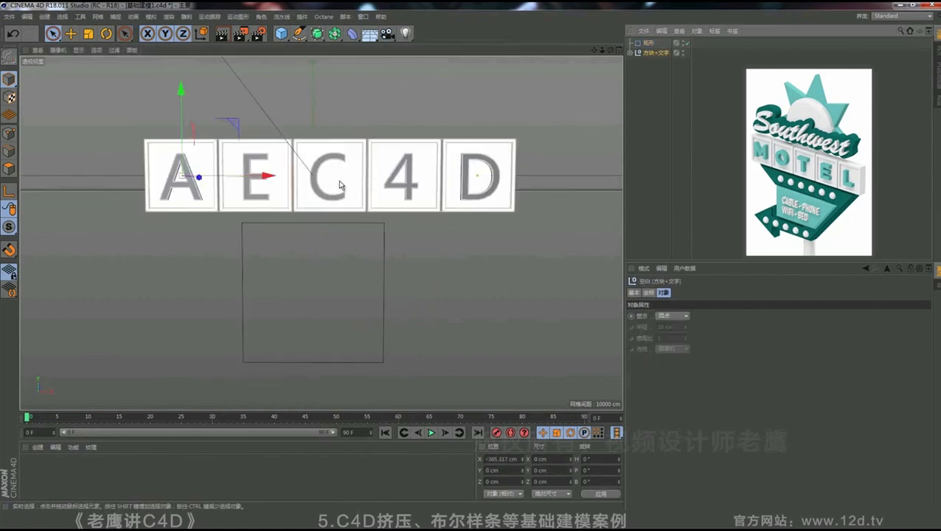
drag(272, 177, 249, 177)
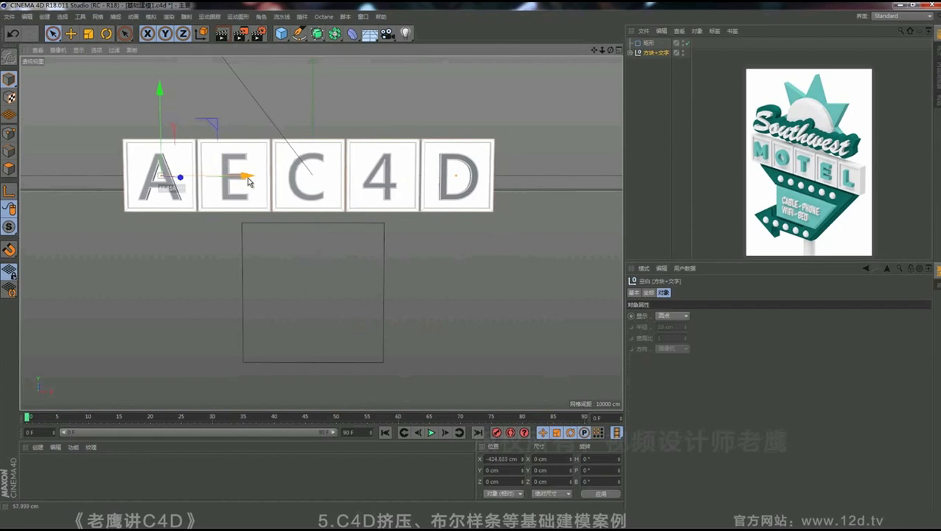
middle_click(319, 271)
middle_click(228, 144)
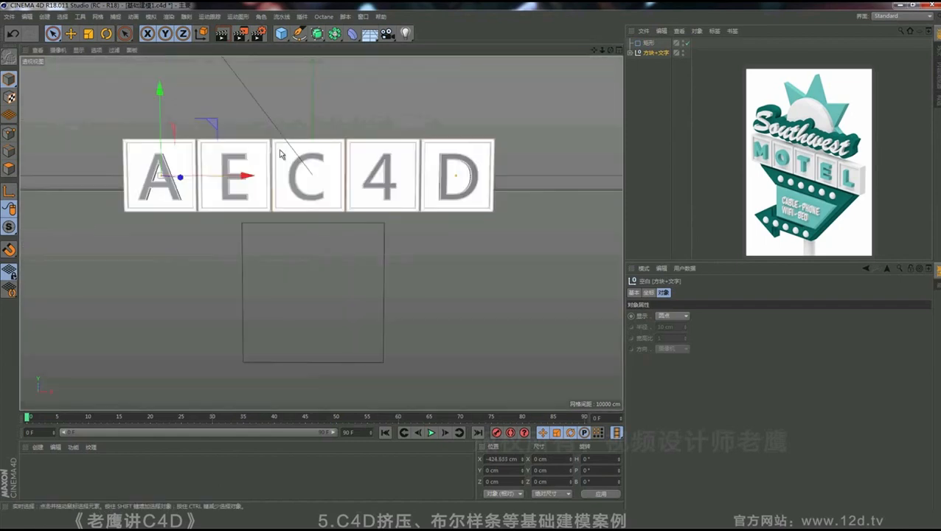
middle_click(287, 150)
middle_click(436, 265)
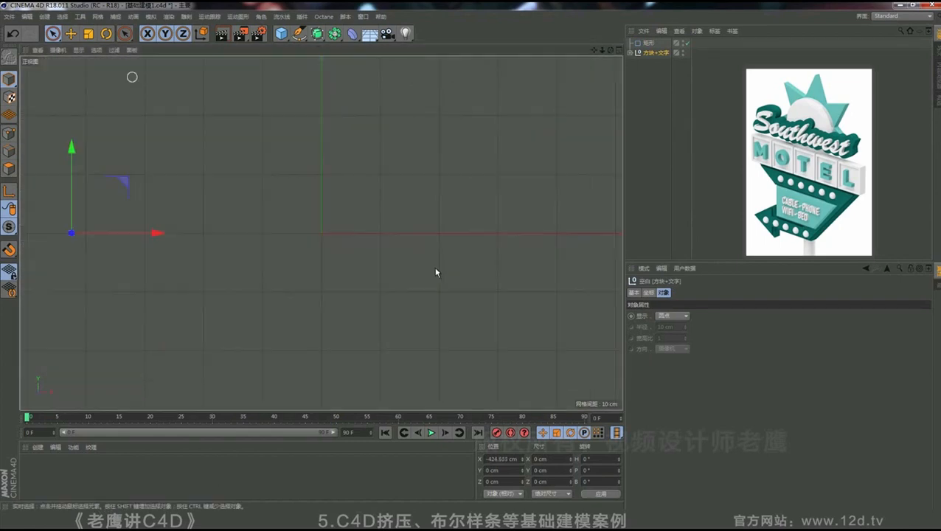
scroll(415, 265, up, 2)
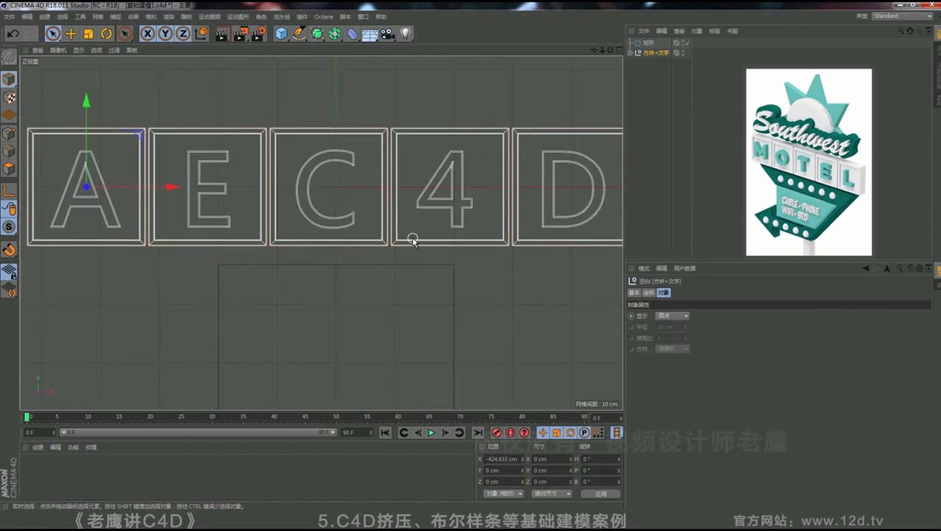
scroll(410, 258, down, 3)
- Turn off the grid (网格) display in the front view, and raise the rectangle spline to Y about -319 cm
click(649, 43)
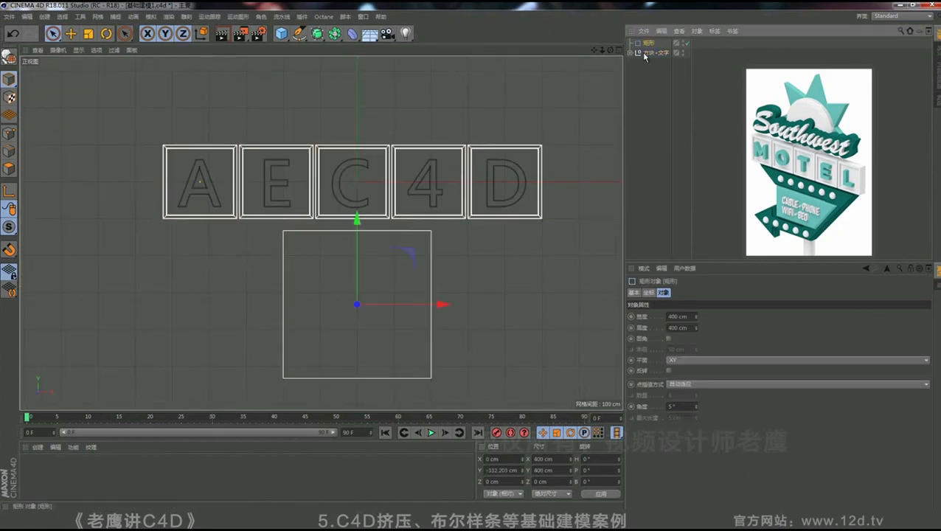
click(114, 51)
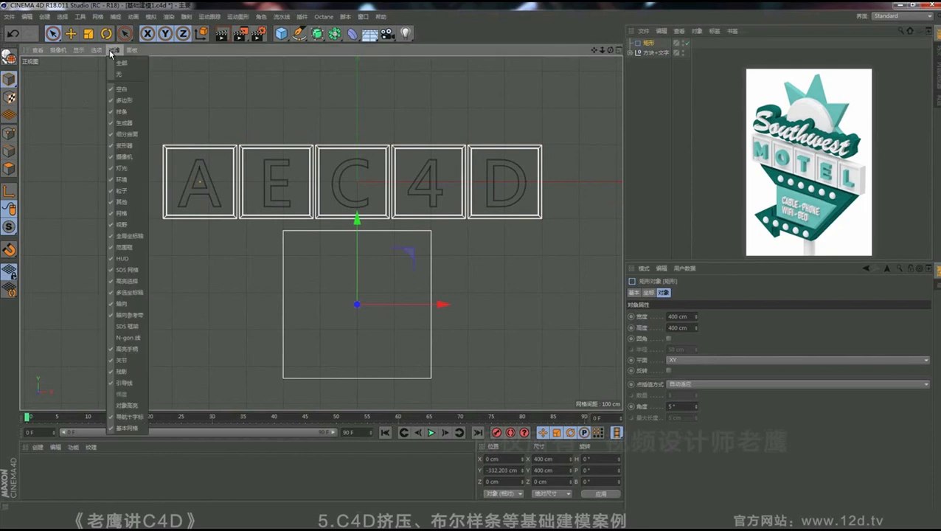
click(123, 213)
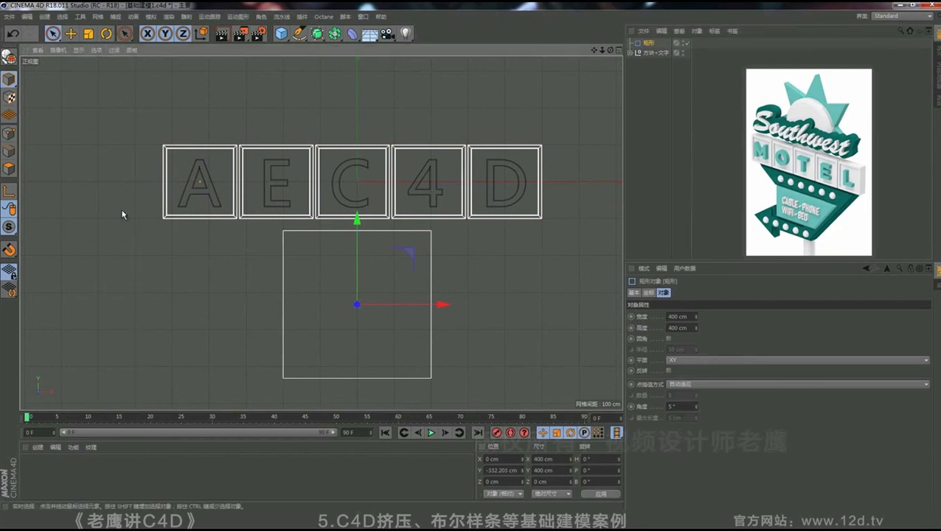
click(698, 113)
click(648, 43)
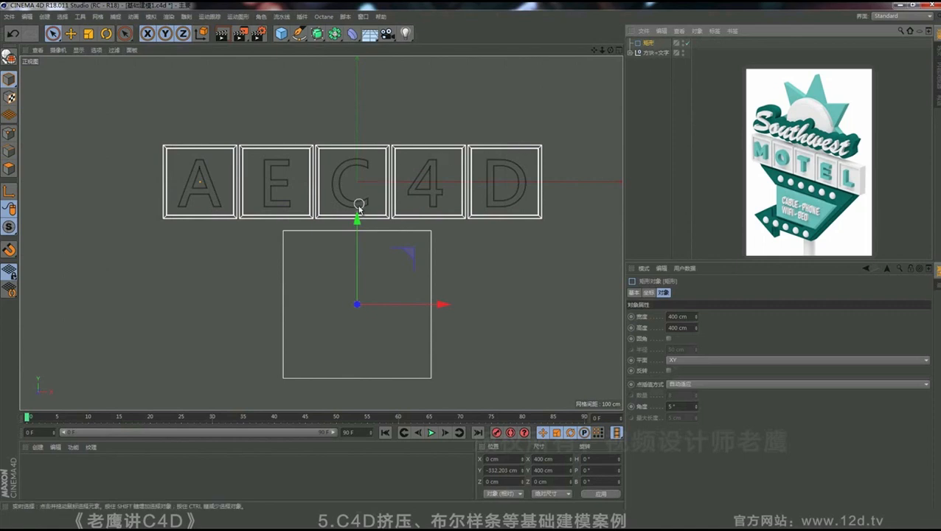
drag(359, 209, 358, 204)
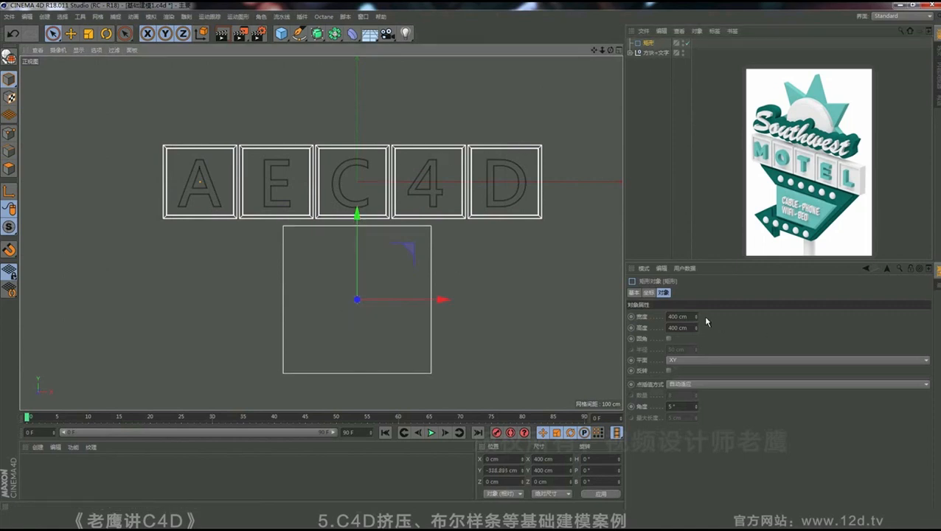
- Set the rectangle's width to 977 cm, and duplicate it with a 235 cm height, shifted about 84 cm along negative X
mouse_move(694, 313)
mouse_down()
mouse_move(692, 305)
mouse_move(695, 318)
mouse_up()
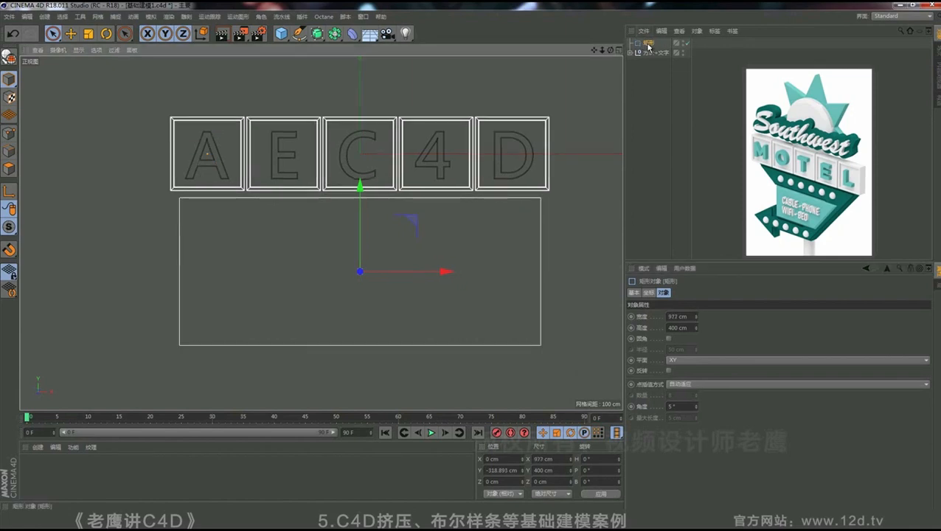
ctrl+drag(648, 44, 653, 58)
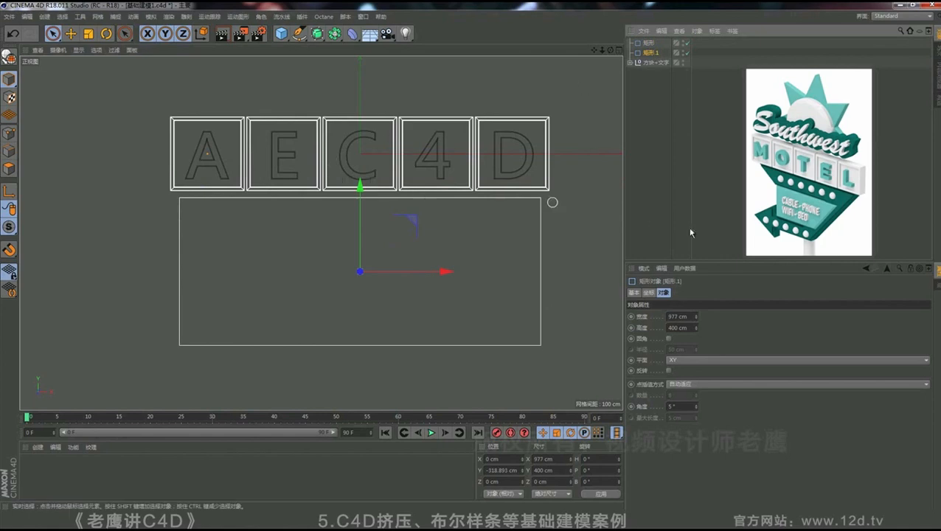
drag(693, 329, 698, 354)
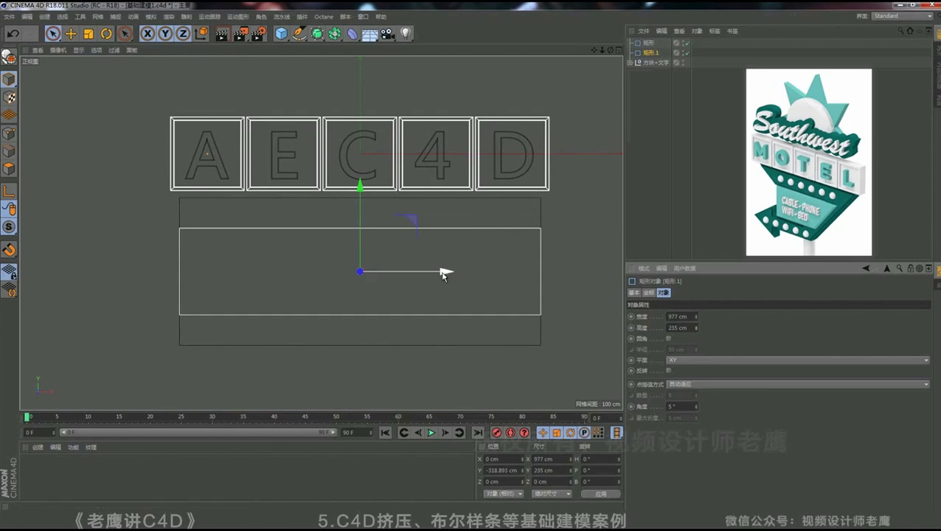
drag(446, 272, 412, 272)
- Combine the two rectangles in a spline boolean (样条布尔) set to the A 减 B mode
drag(334, 33, 367, 65)
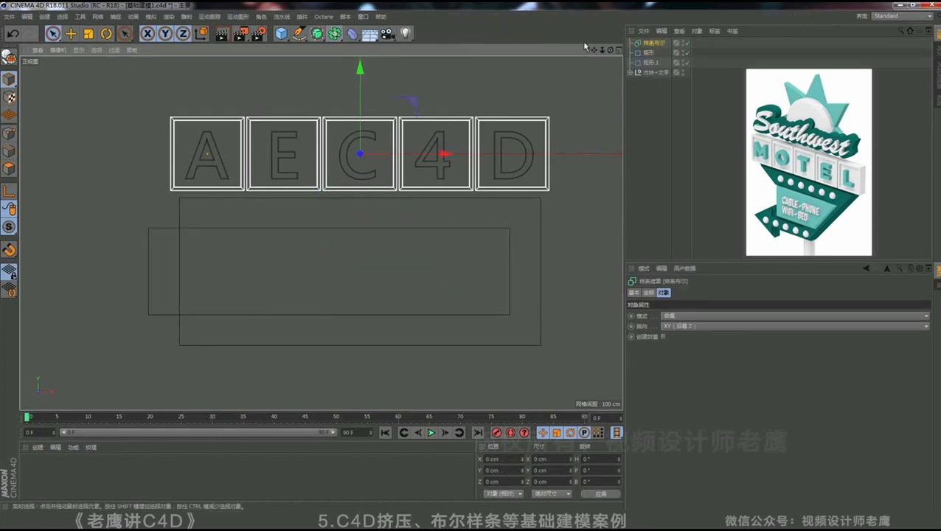
click(647, 53)
click(651, 63)
click(651, 54)
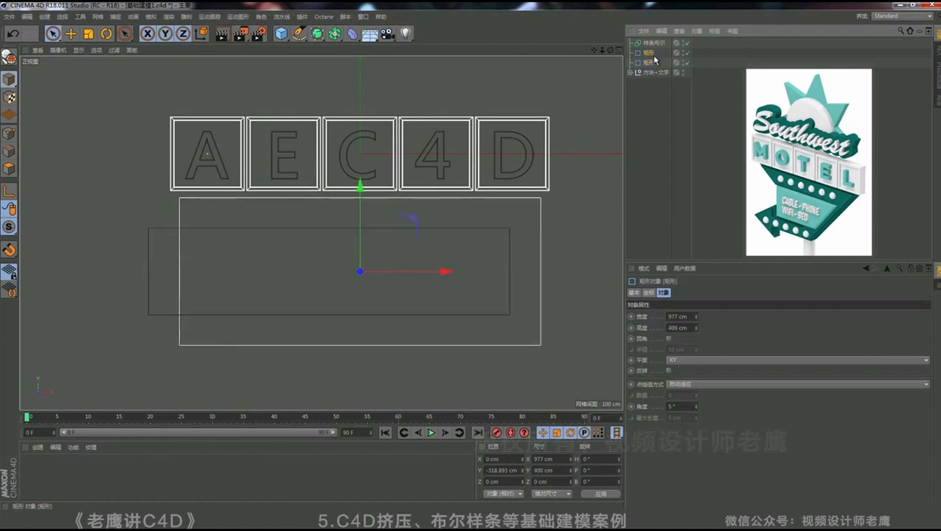
click(687, 316)
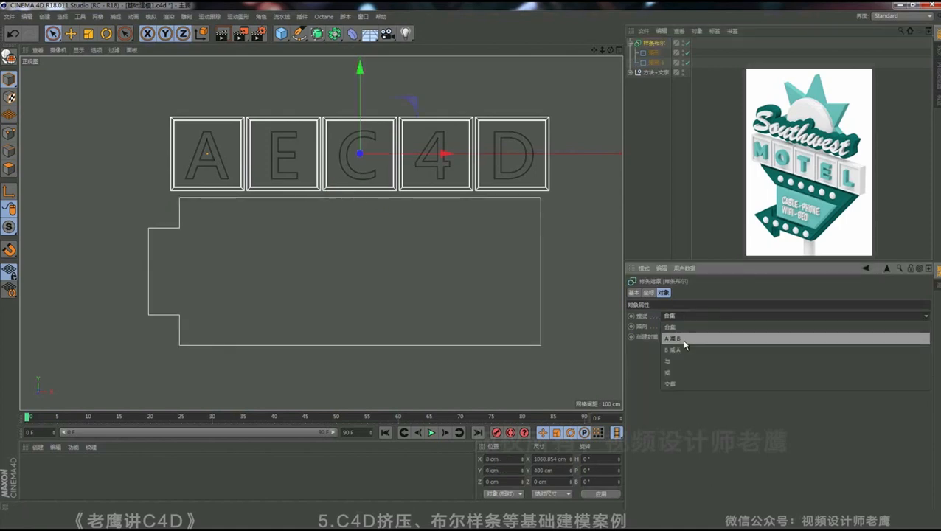
click(685, 340)
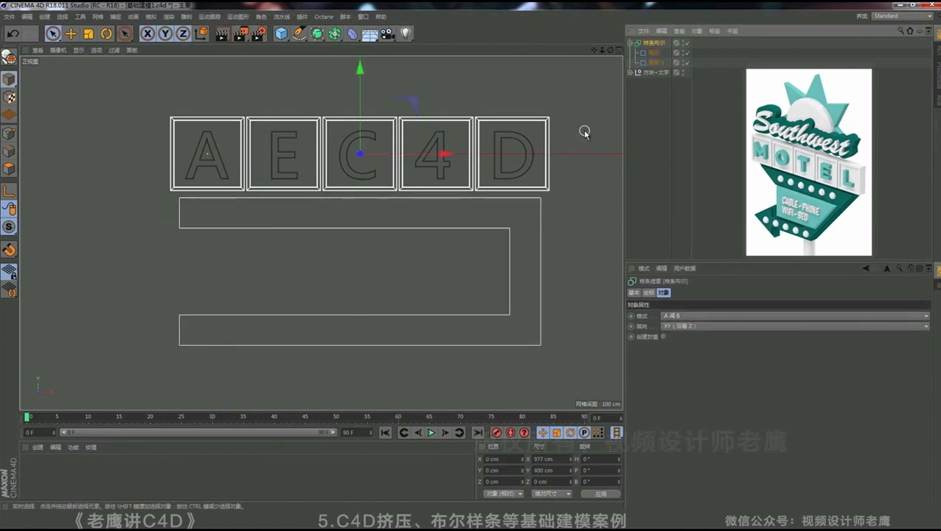
- Make the spline boolean editable, and move the inner left point of its upper arm along X to about -382 cm
key(c)
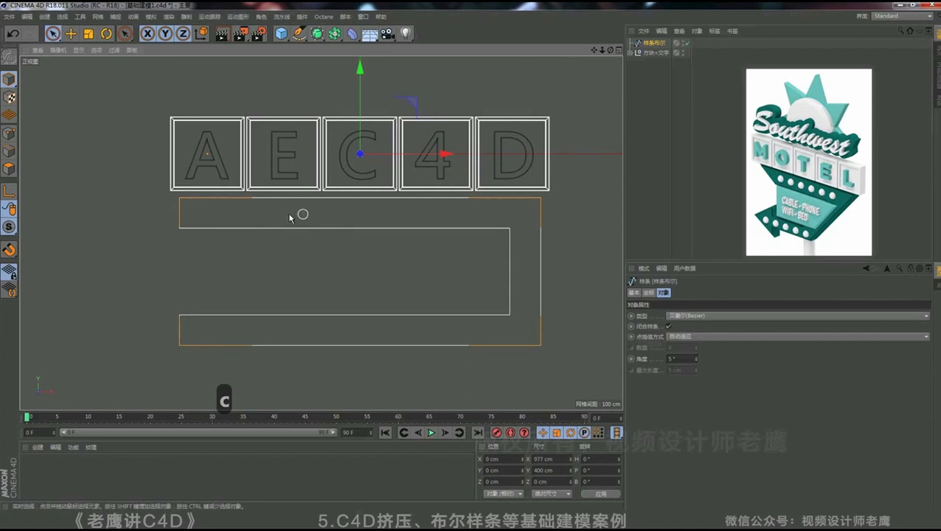
click(9, 133)
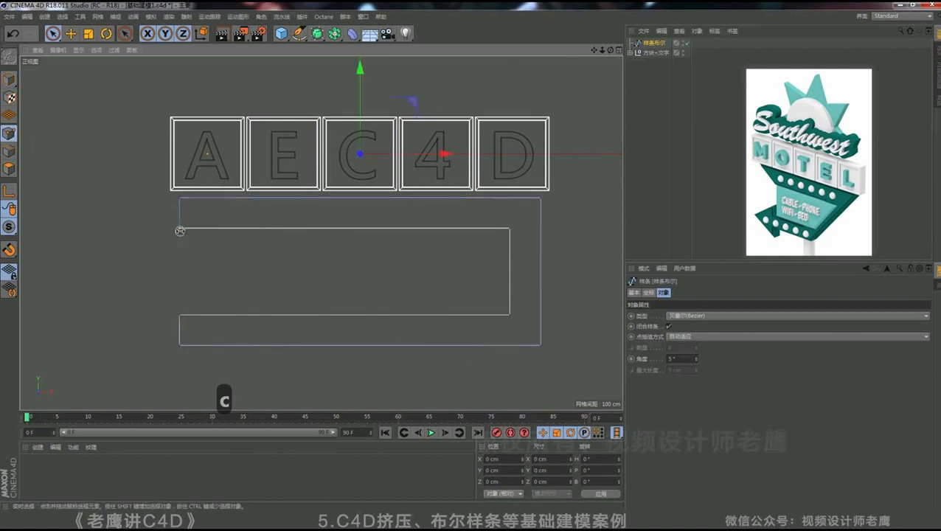
drag(258, 228, 303, 228)
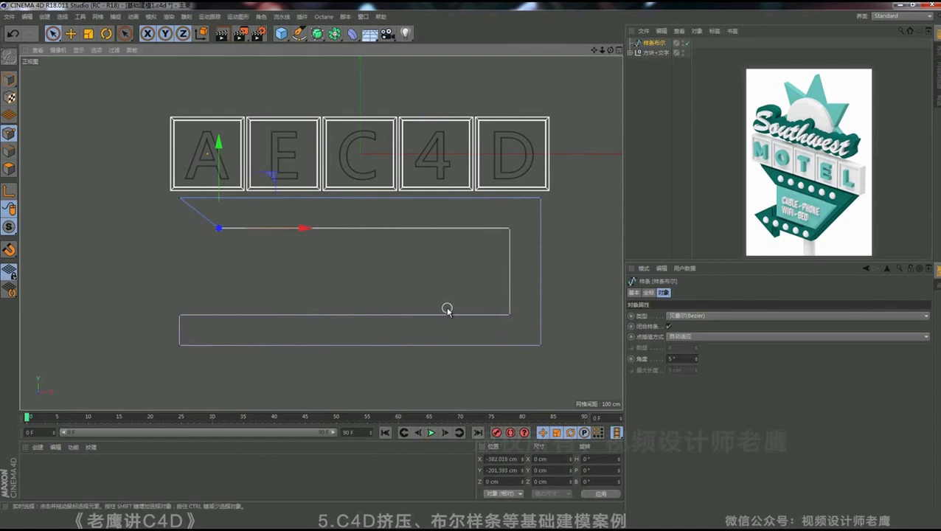
key(ctrl+z)
key(ctrl+z)
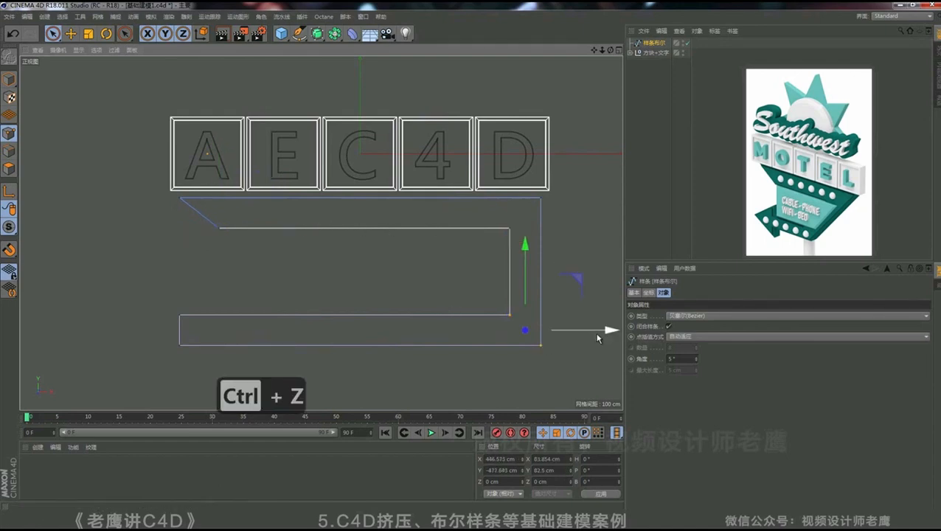
- Slant the right arm by moving its two lower points to X about 145 cm and centring its inner edge at X about 217 cm
drag(607, 334, 498, 331)
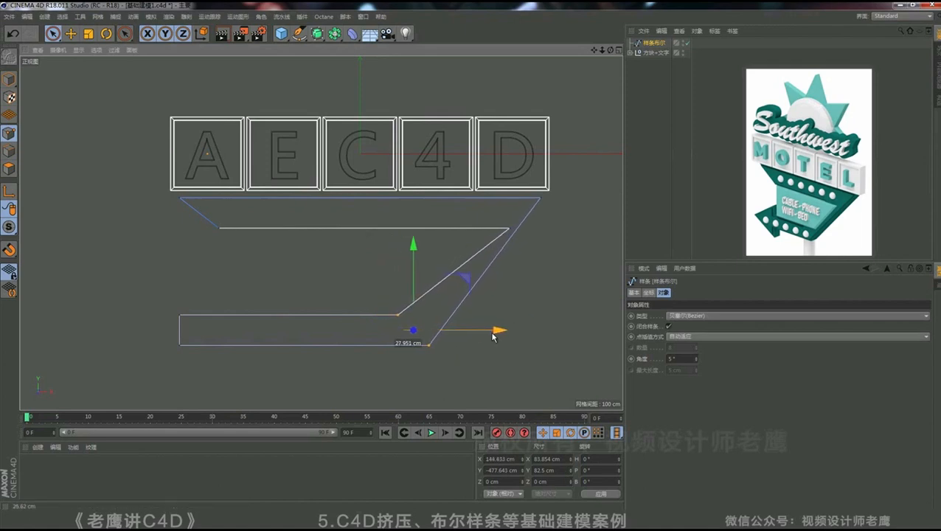
click(509, 230)
drag(595, 231, 558, 244)
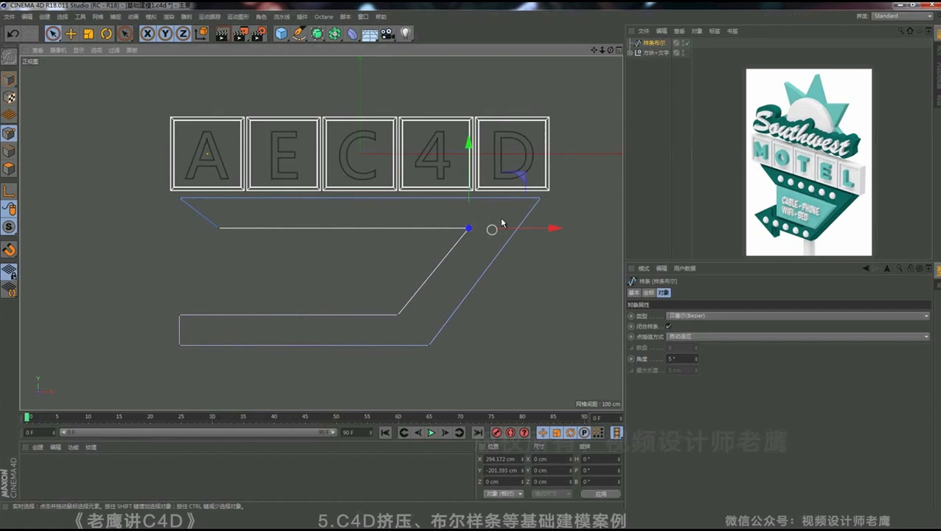
shift+click(398, 314)
drag(515, 273, 523, 274)
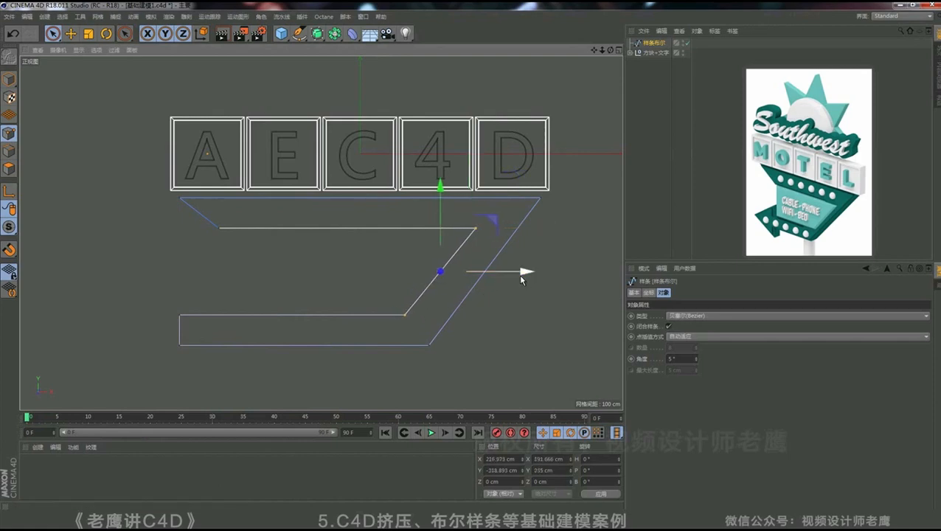
- Create a point on each long edge of the lower arm near its left end, and scale the pair along X into vertical alignment
click(230, 272)
right_click(229, 272)
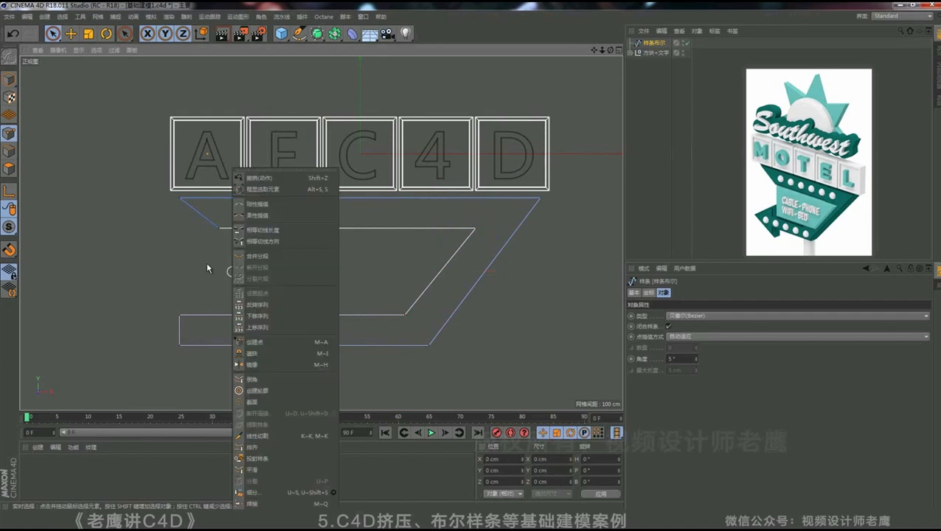
click(257, 341)
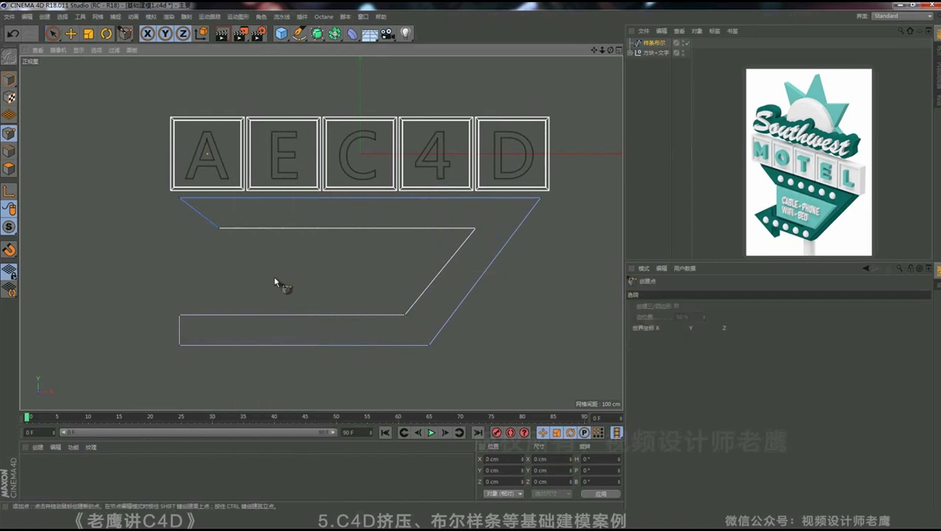
click(215, 315)
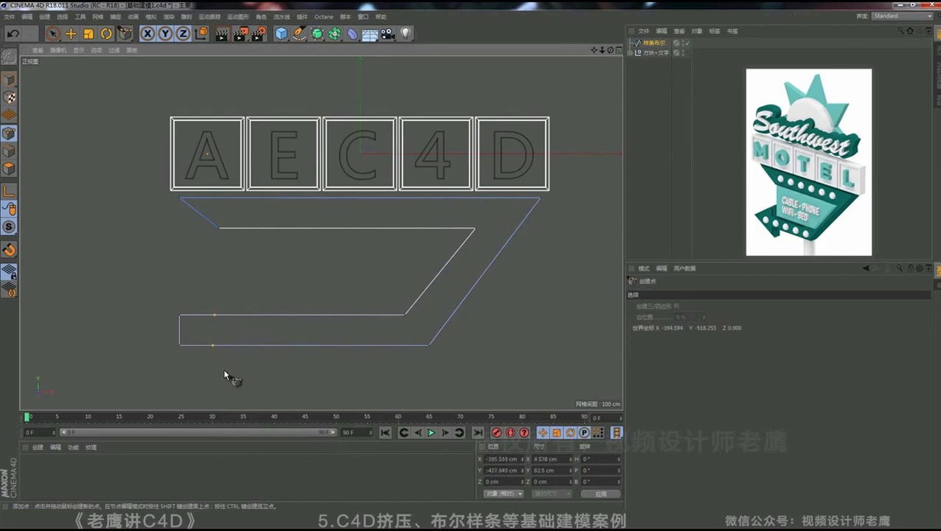
drag(51, 33, 83, 66)
drag(184, 262, 224, 363)
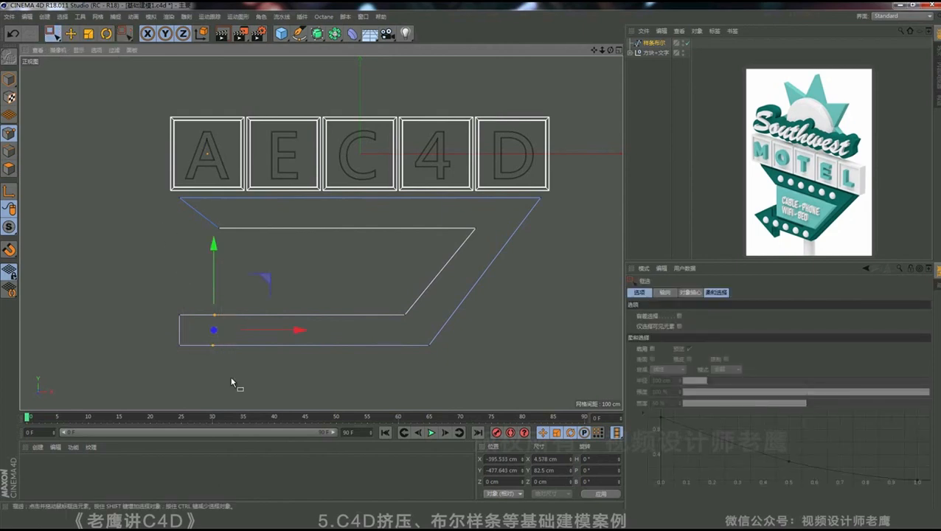
key(t)
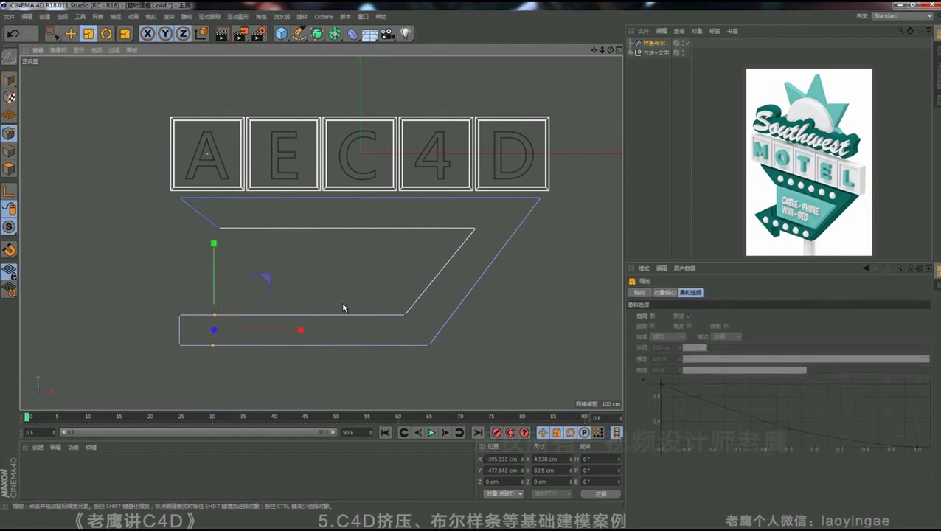
drag(301, 330, 224, 332)
drag(301, 330, 232, 333)
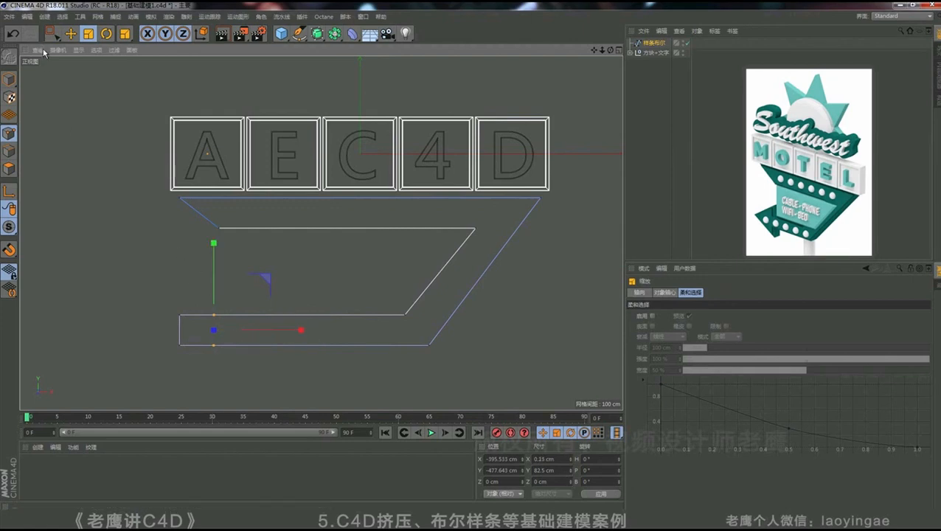
- Create a point midway on the lower arm's left end, and move the two end corner points along X to about -409 cm
right_click(164, 245)
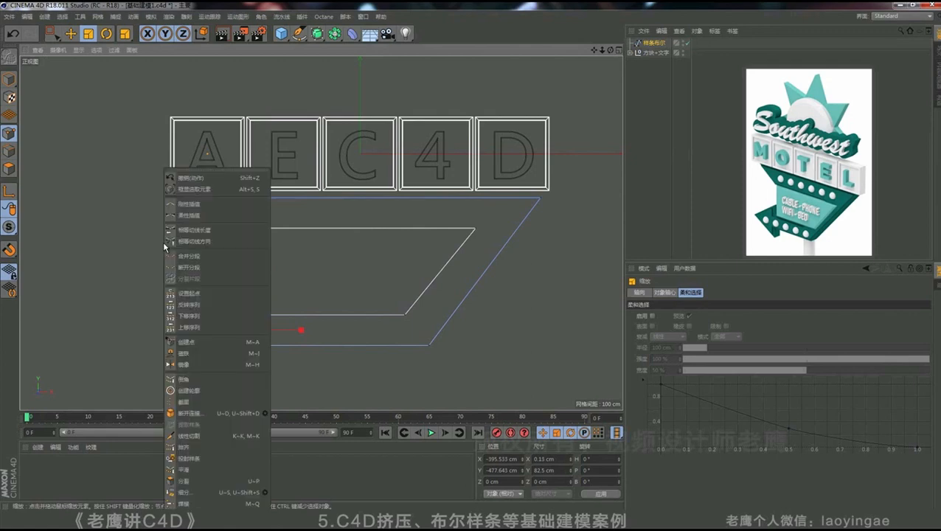
click(188, 341)
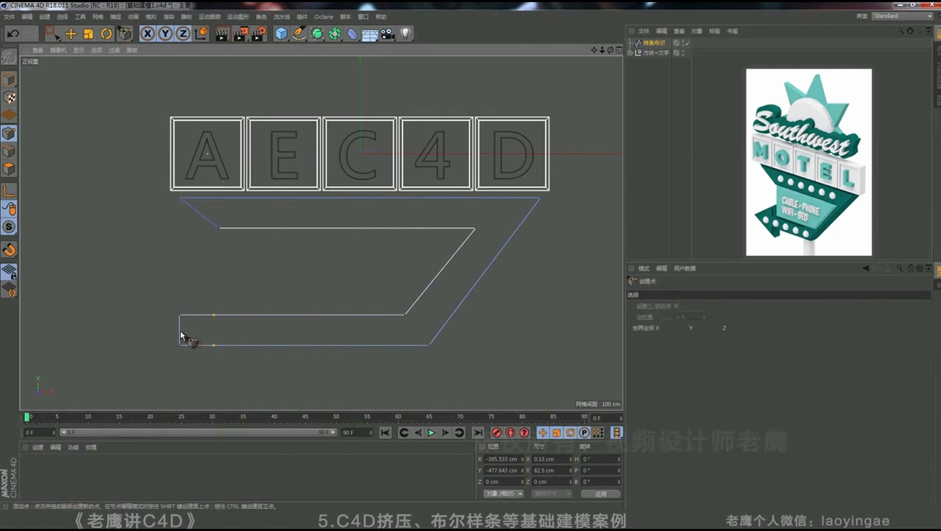
click(180, 330)
click(52, 33)
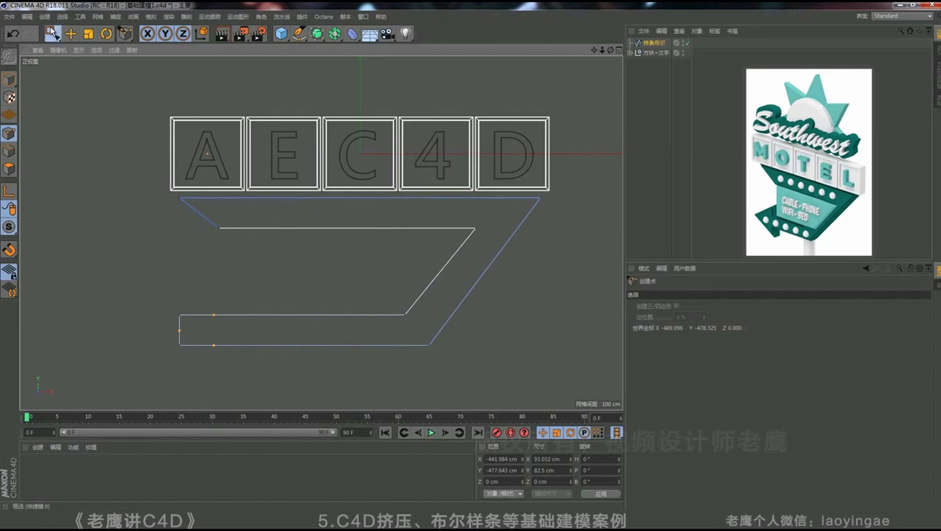
click(180, 315)
shift+drag(188, 352, 173, 340)
drag(262, 333, 290, 339)
- Scale the two arrowhead corner points apart along Y to about 230 cm, and move them along X to about -397 cm
click(89, 33)
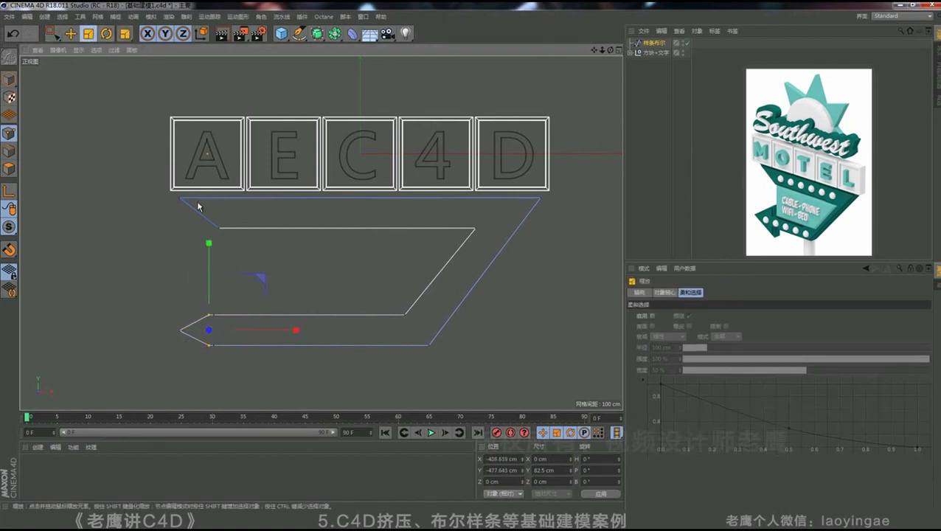
drag(258, 271, 279, 75)
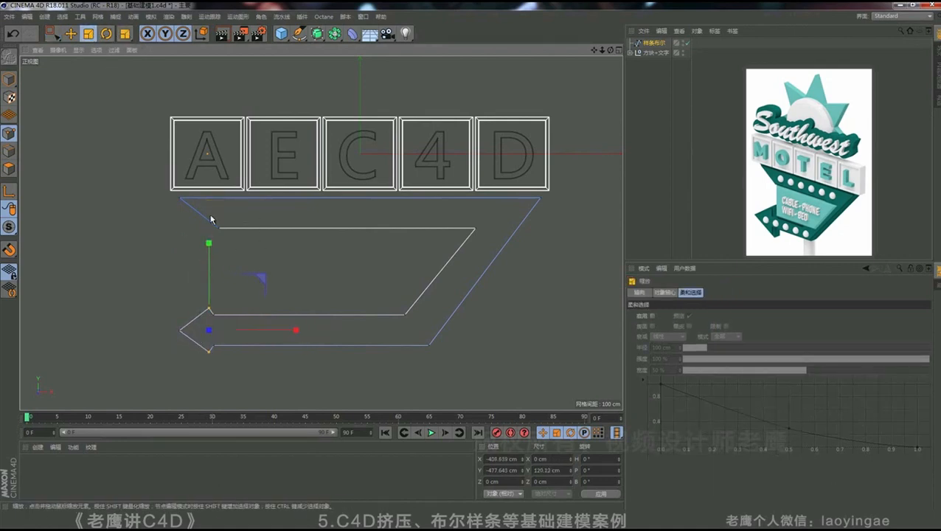
drag(210, 245, 219, 168)
click(71, 33)
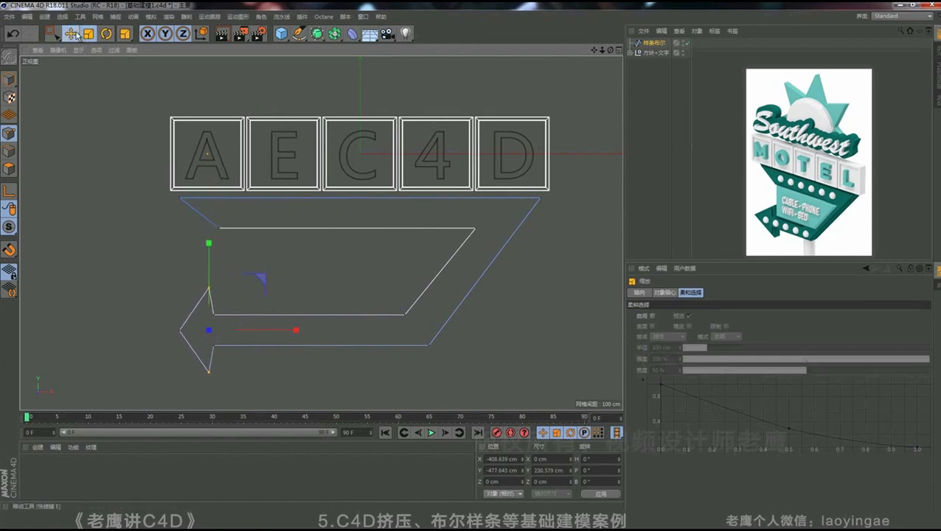
drag(293, 331, 294, 330)
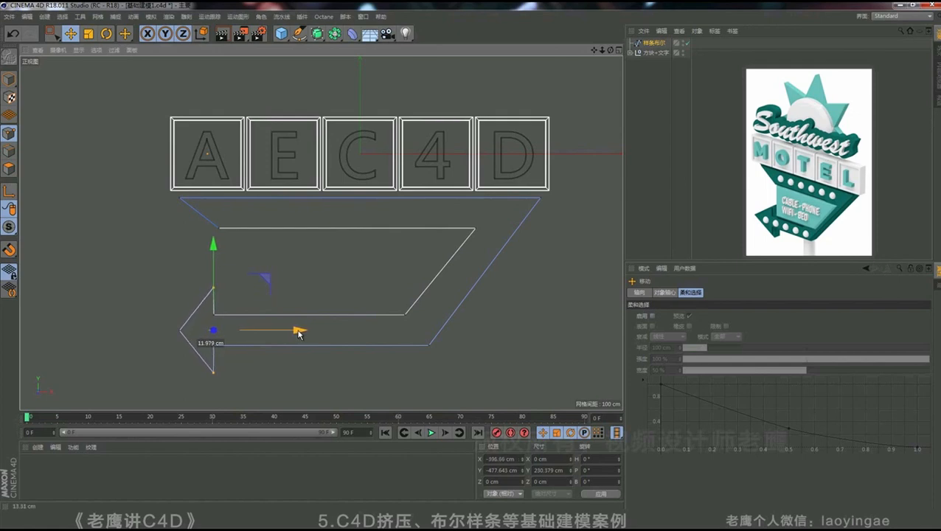
- Flatten the four points at the arrowhead's base along X so they line up vertically
click(52, 33)
drag(193, 264, 230, 397)
key(t)
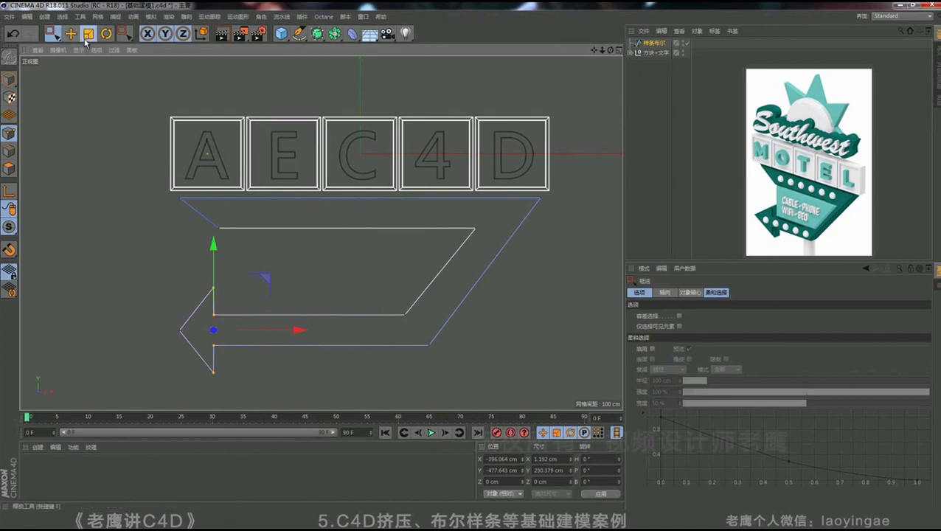
drag(300, 333, 229, 331)
drag(300, 333, 278, 333)
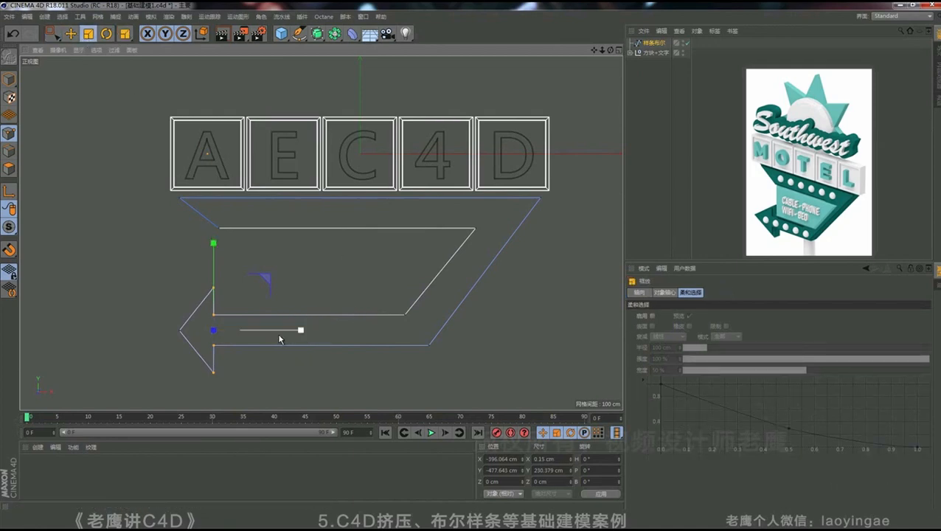
- Pull the arrow tip point outward along negative X until the spline is about 998 cm wide
drag(56, 41, 80, 58)
click(181, 332)
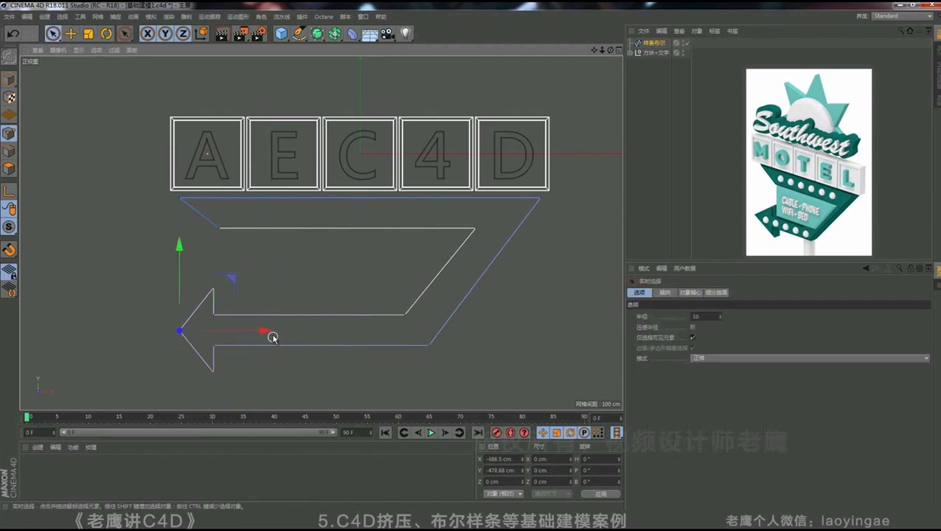
mouse_move(268, 334)
mouse_down()
mouse_move(250, 336)
mouse_move(259, 336)
mouse_up()
- Return to model mode in the maximized perspective view, and place the arrow spline inside an Extrude (挤压) generator
key(Return)
middle_click(310, 191)
middle_click(225, 147)
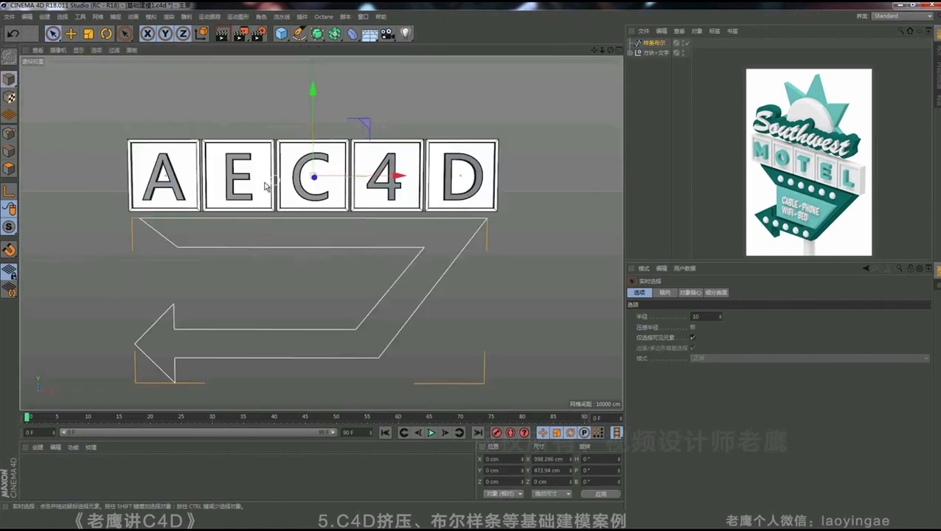
alt+drag(225, 146, 337, 104)
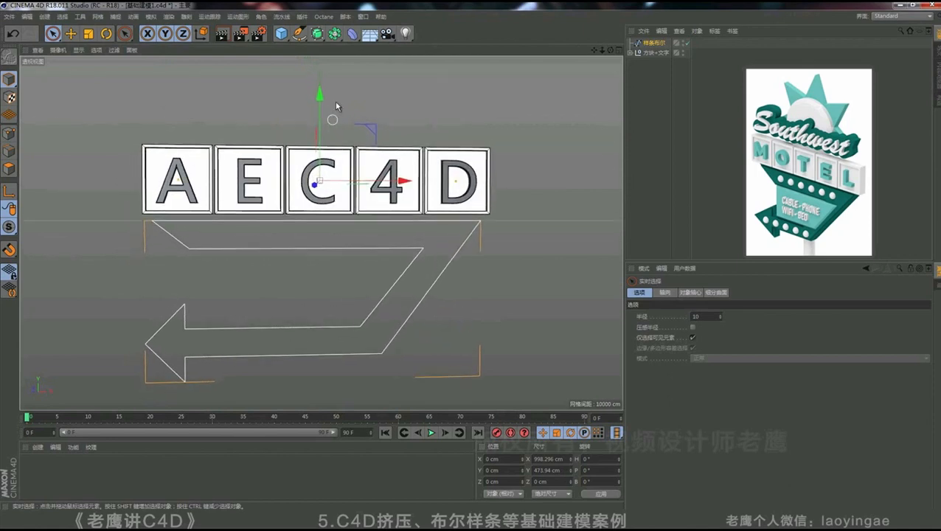
drag(317, 34, 395, 46)
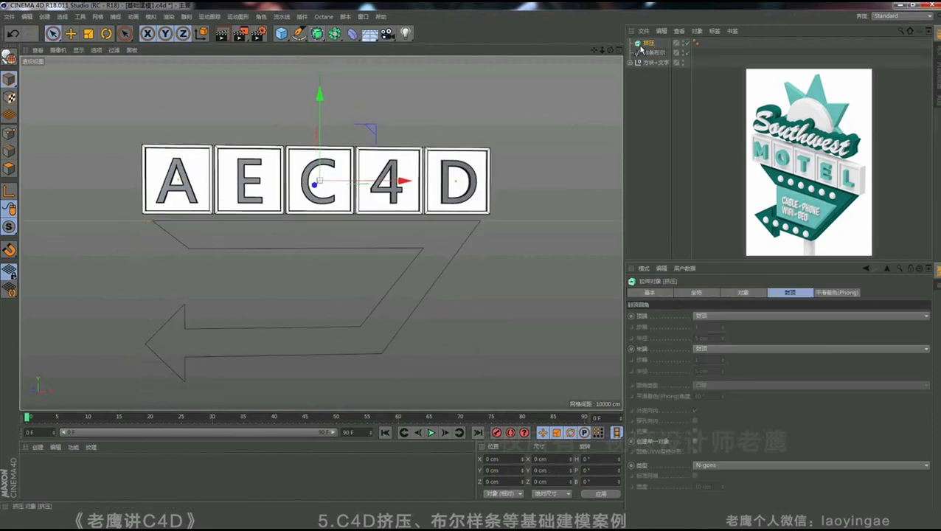
drag(647, 44, 647, 44)
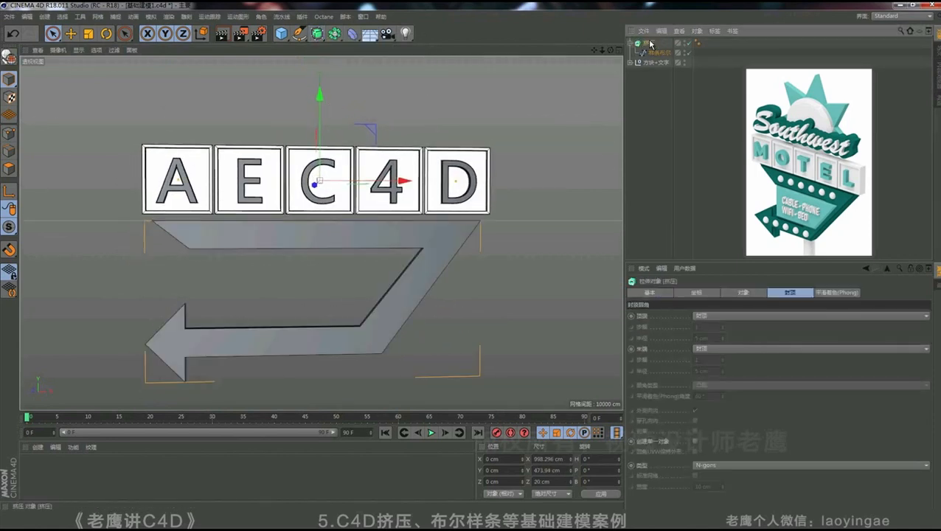
alt+drag(428, 216, 508, 220)
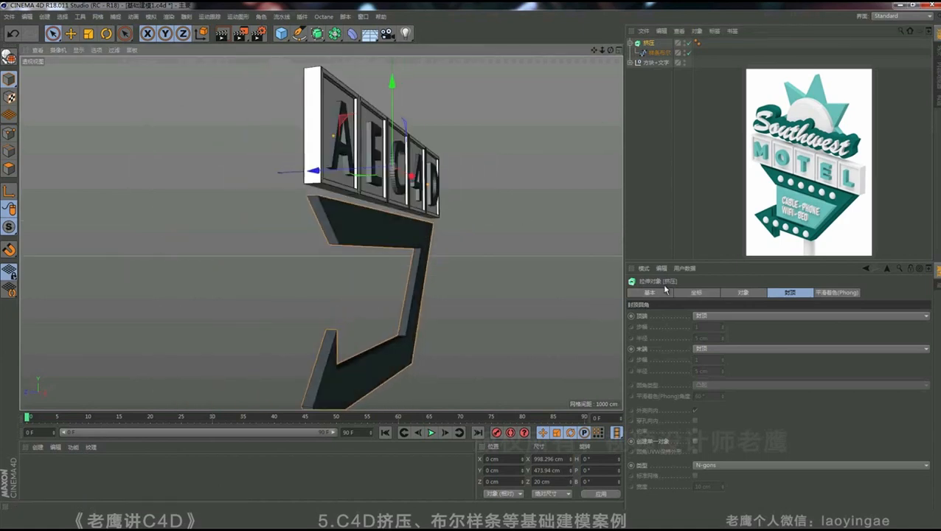
- Set the arrow Extrude's depth along Z to 36 cm
click(741, 293)
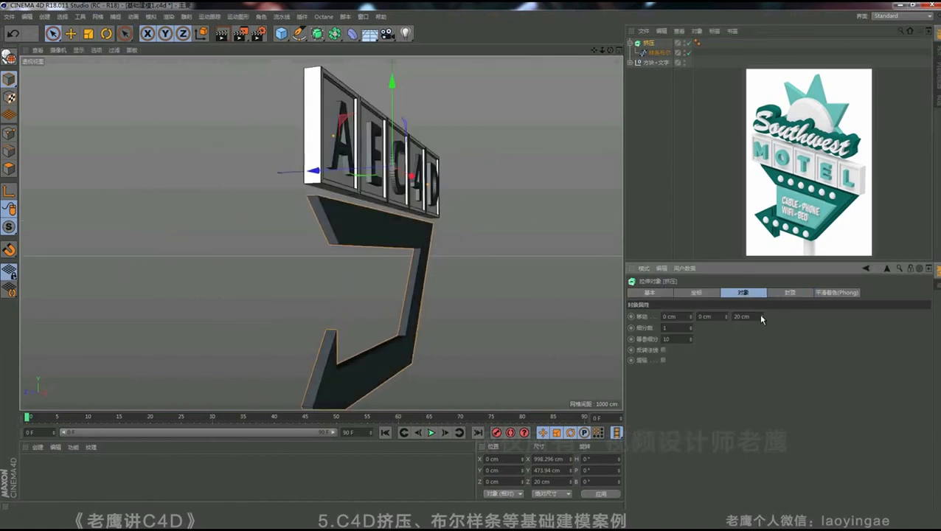
drag(761, 317, 761, 314)
alt+drag(349, 221, 392, 225)
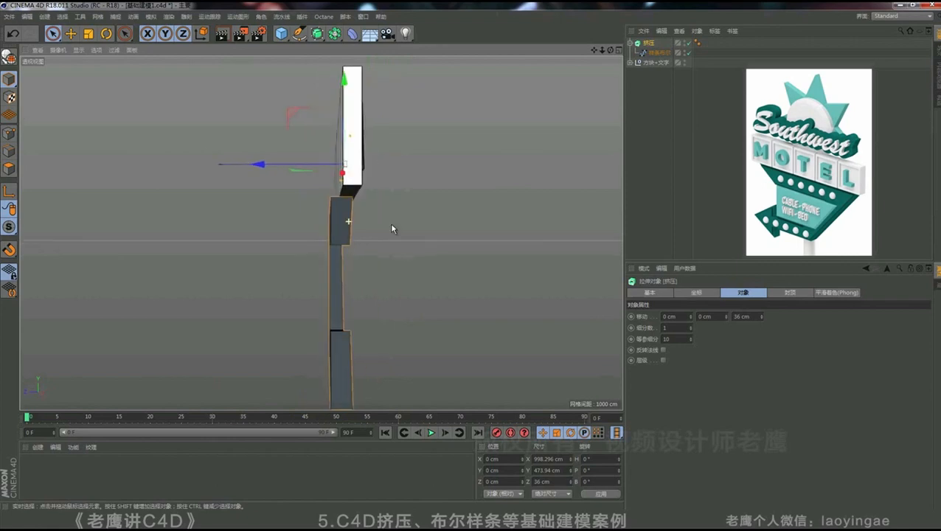
- Move the group of lettered panels along Z to about 19 cm so it lines up with the arrow's thickness
click(645, 63)
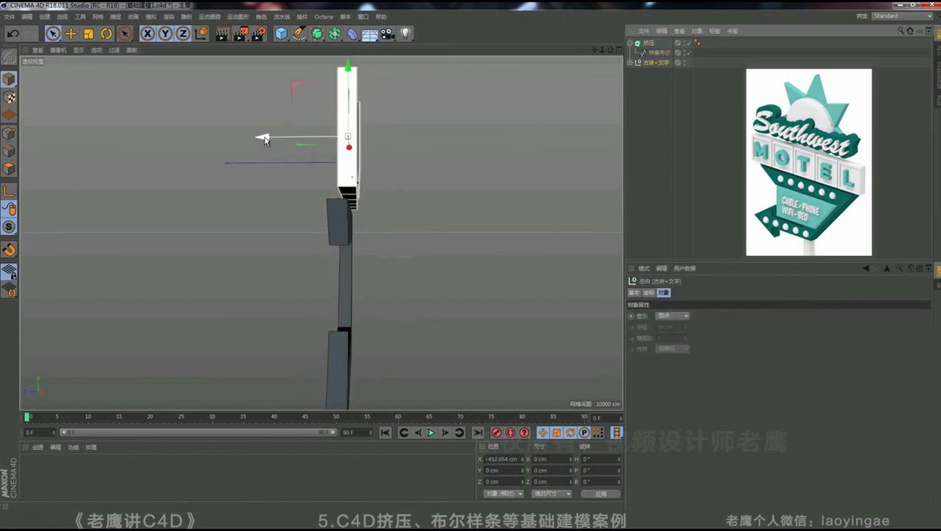
drag(264, 140, 249, 137)
alt+drag(404, 220, 360, 221)
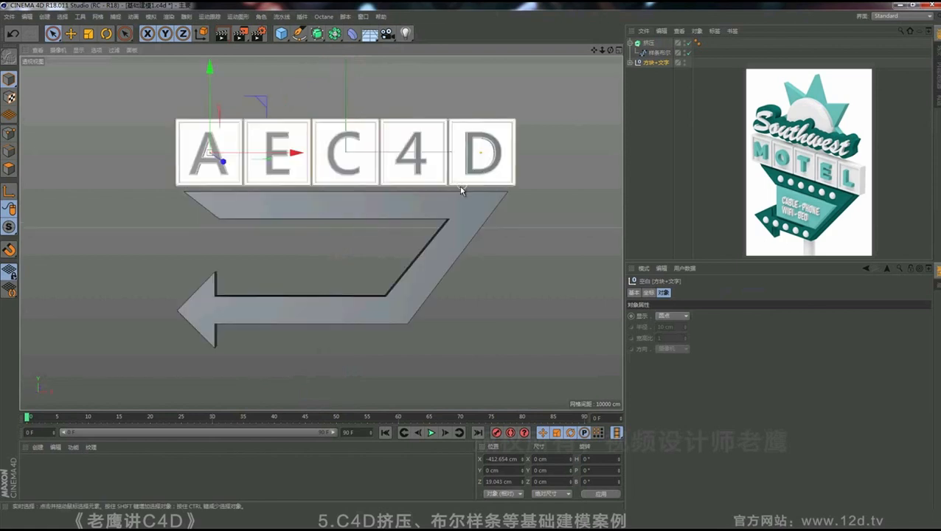
click(658, 116)
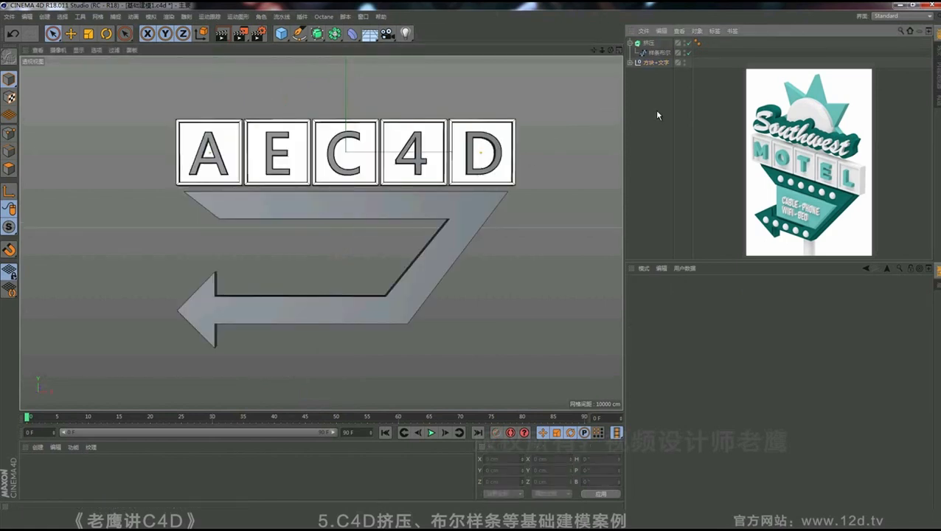
- Duplicate the arrow Extrude together with its spline, and disable the original Extrude and its spline
click(649, 43)
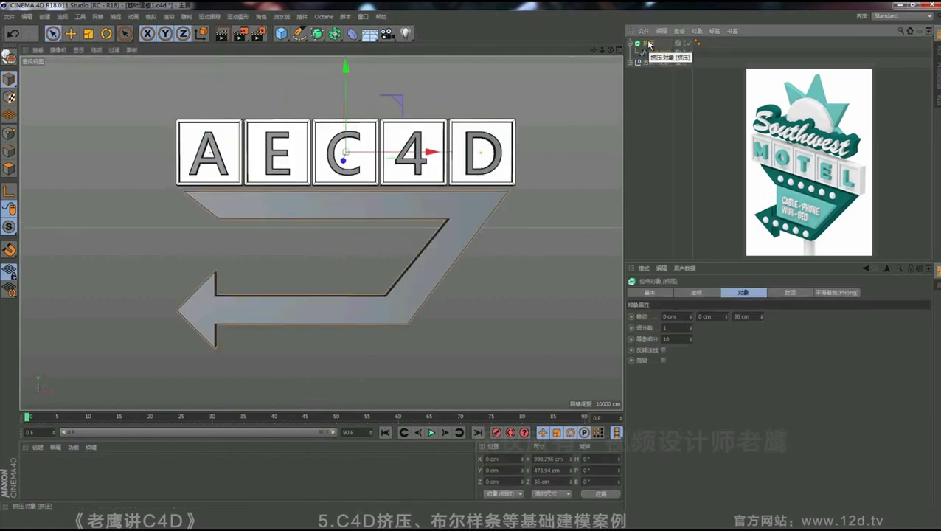
ctrl+drag(651, 85, 651, 85)
click(665, 92)
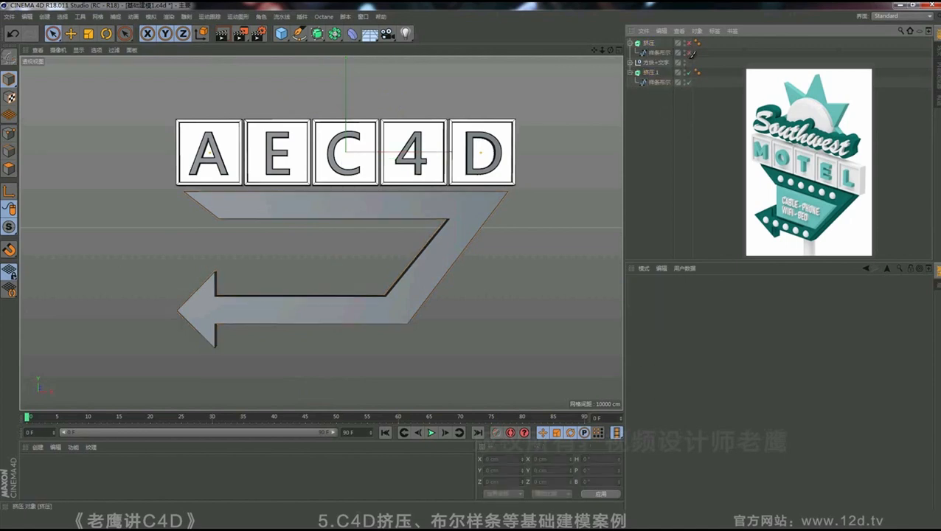
click(690, 53)
click(689, 73)
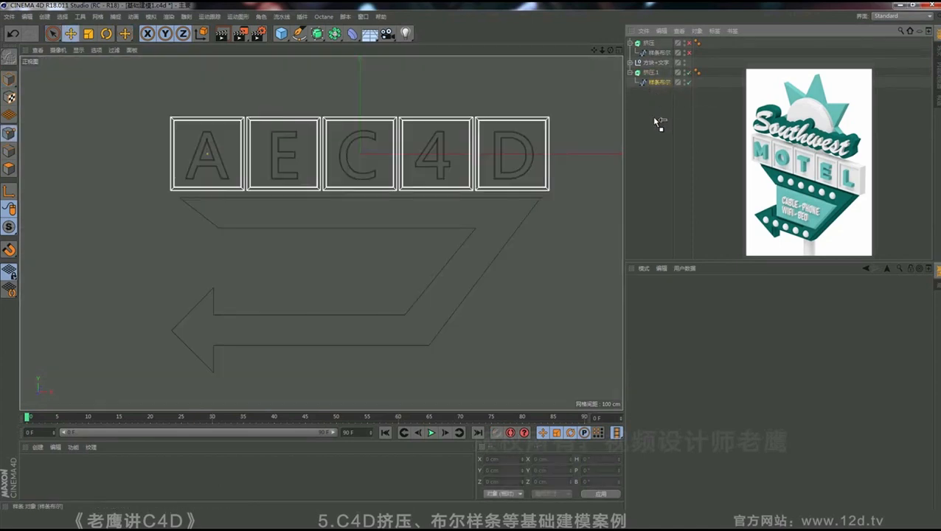
- Take the copied spline out of its Extrude and delete its outer and arrowhead points, leaving only the four corners of the inner panel
click(653, 83)
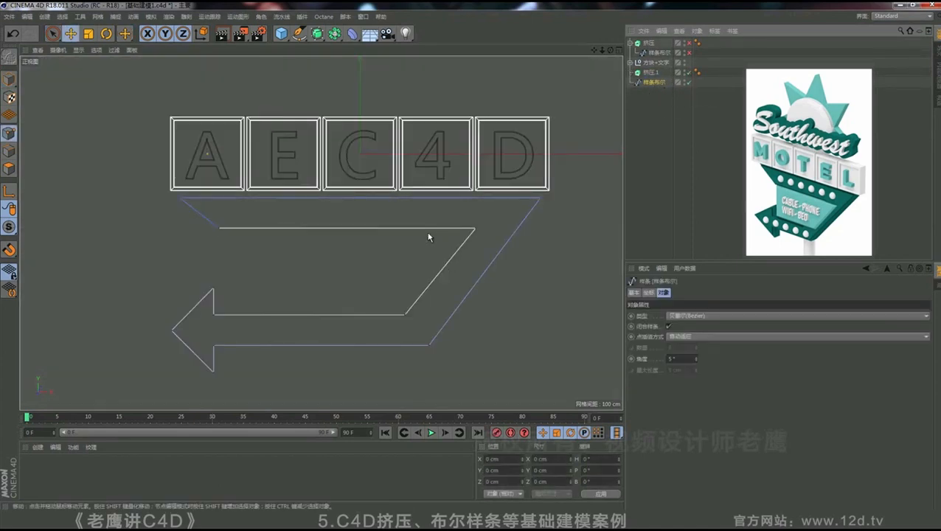
click(52, 34)
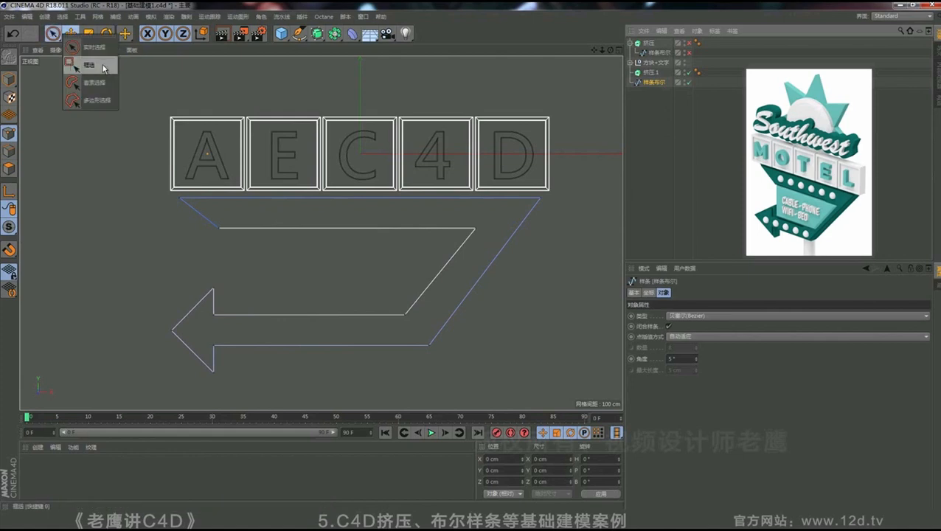
click(101, 66)
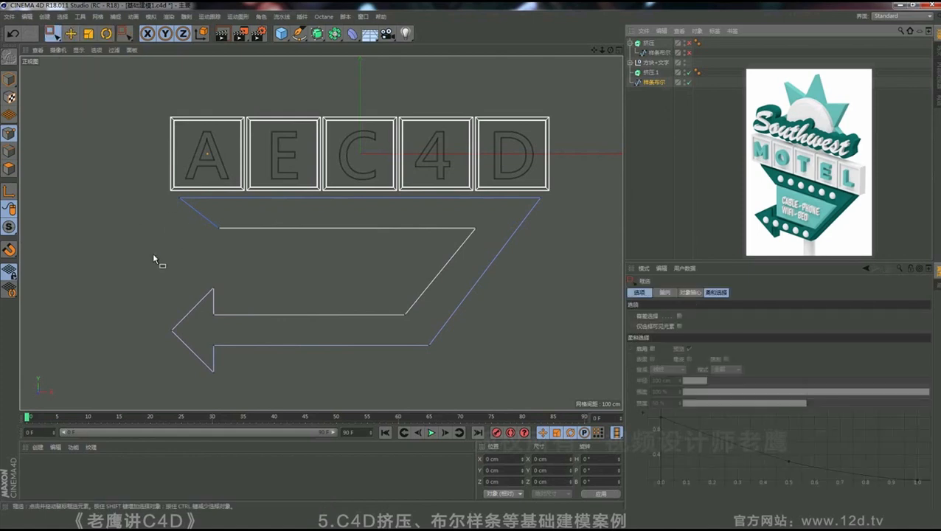
drag(121, 249, 454, 385)
key(Delete)
key(Delete)
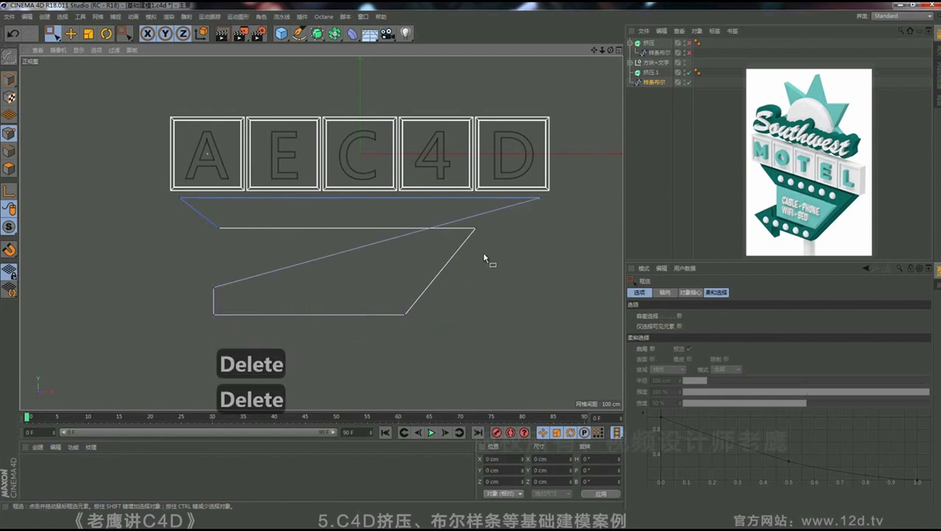
drag(560, 214, 497, 171)
key(Delete)
drag(141, 186, 201, 243)
key(Delete)
drag(190, 277, 228, 306)
key(Delete)
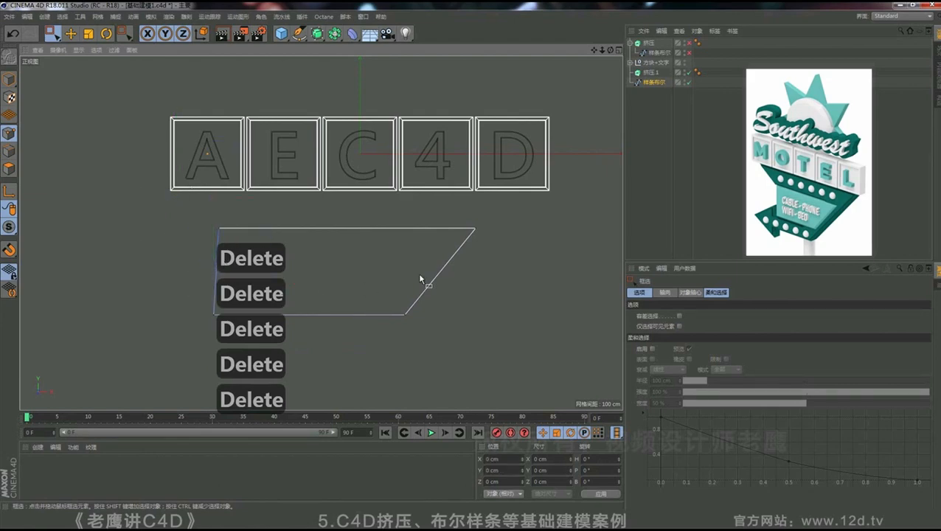
- Place the four-corner spline back inside the copied Extrude, and re-enable the original arrow Extrude and its spline
click(10, 79)
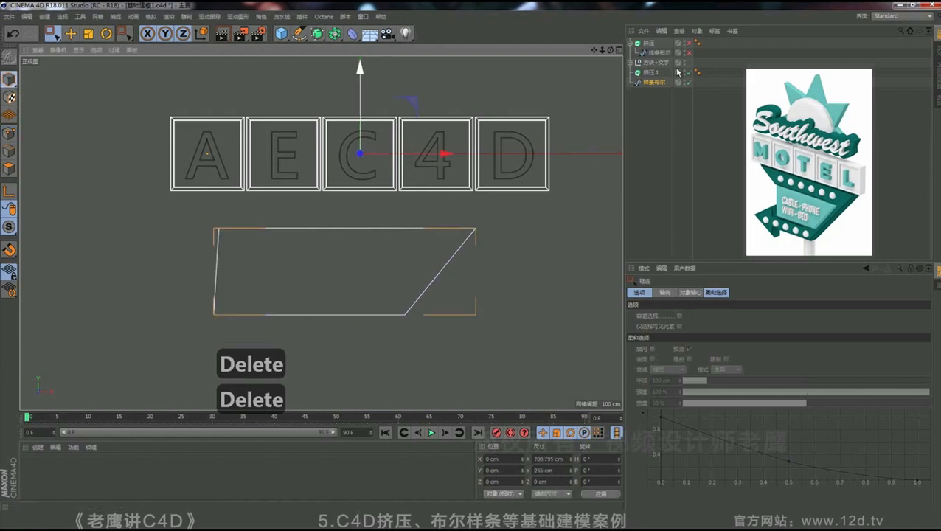
click(652, 73)
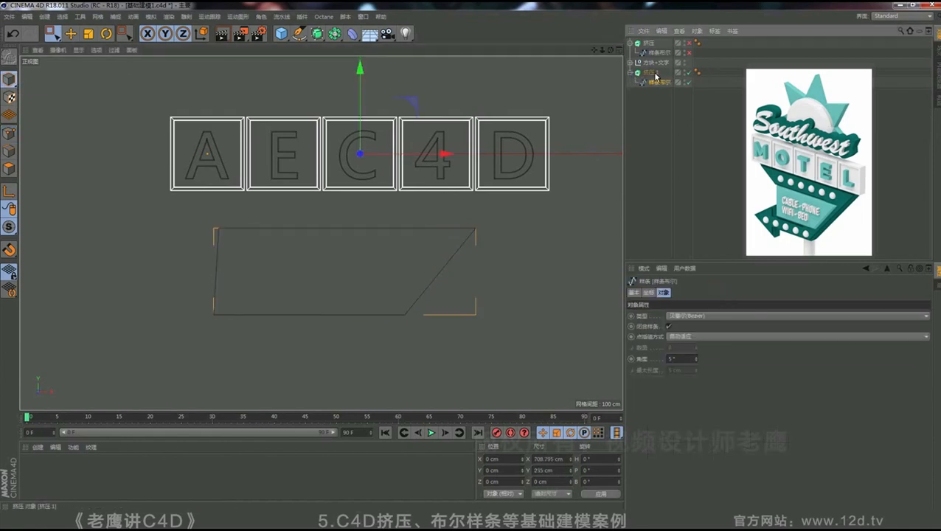
click(689, 44)
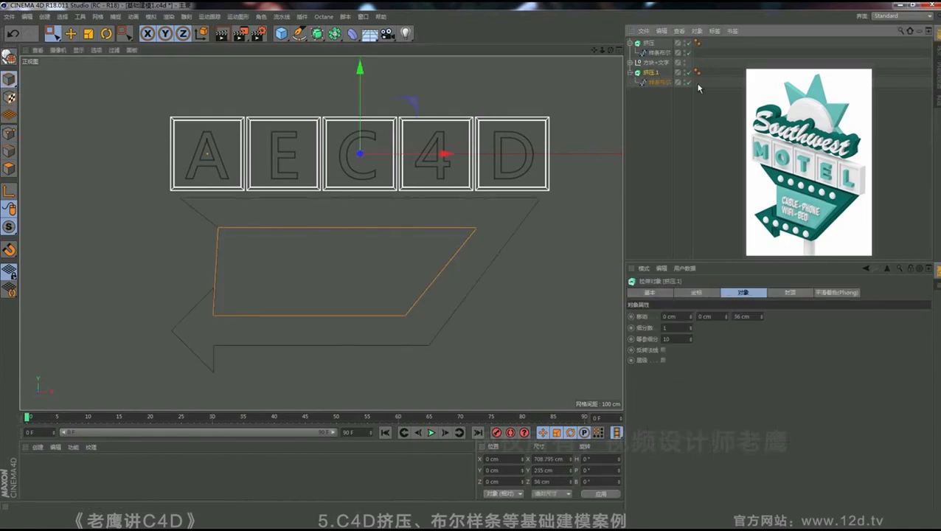
click(683, 137)
- Move the two points of the panel spline's slanted edge outward along X to about 248 cm
click(651, 83)
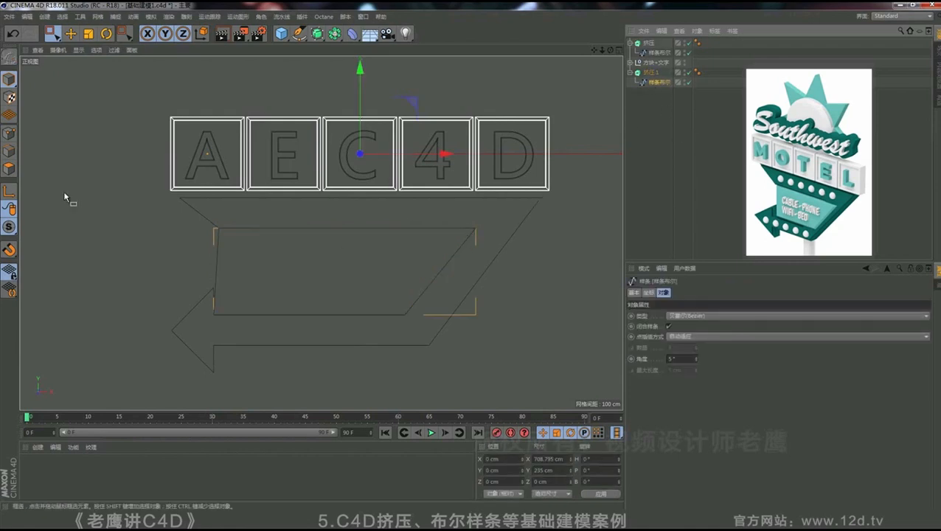
click(11, 133)
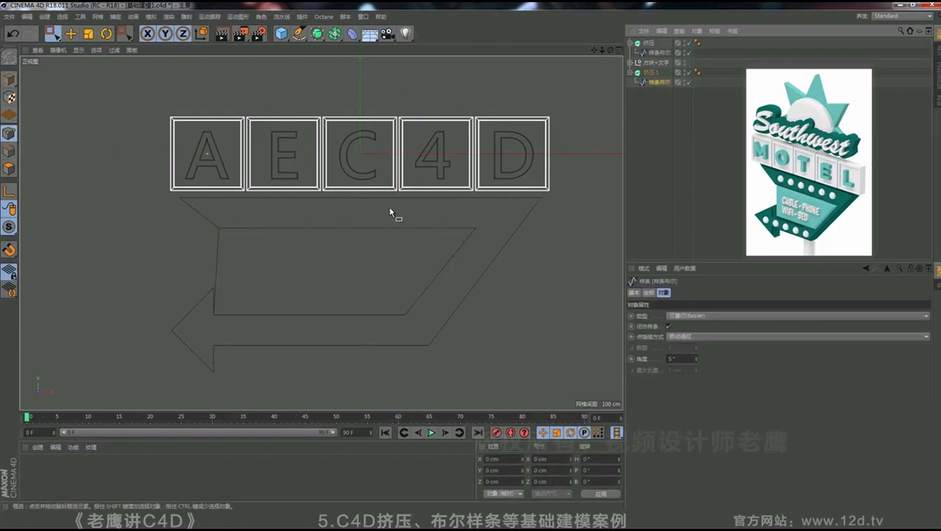
drag(364, 209, 492, 326)
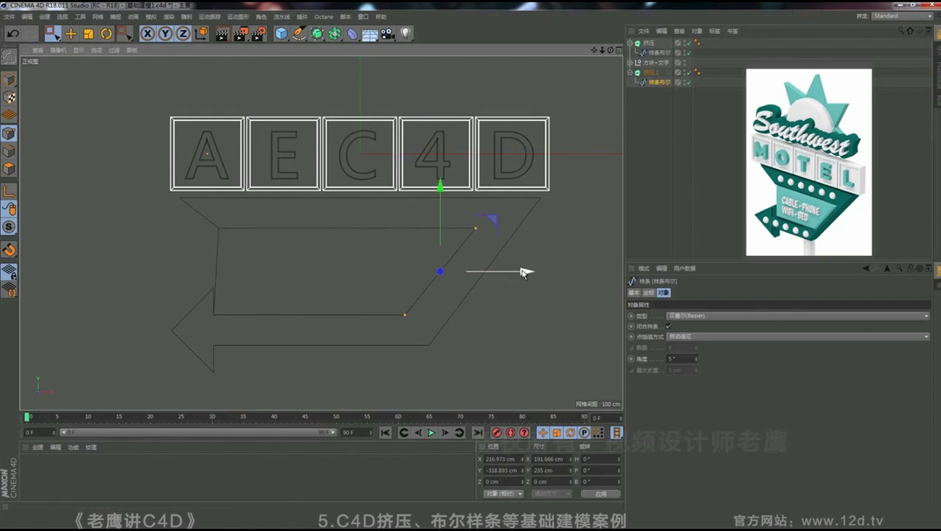
drag(523, 273, 538, 272)
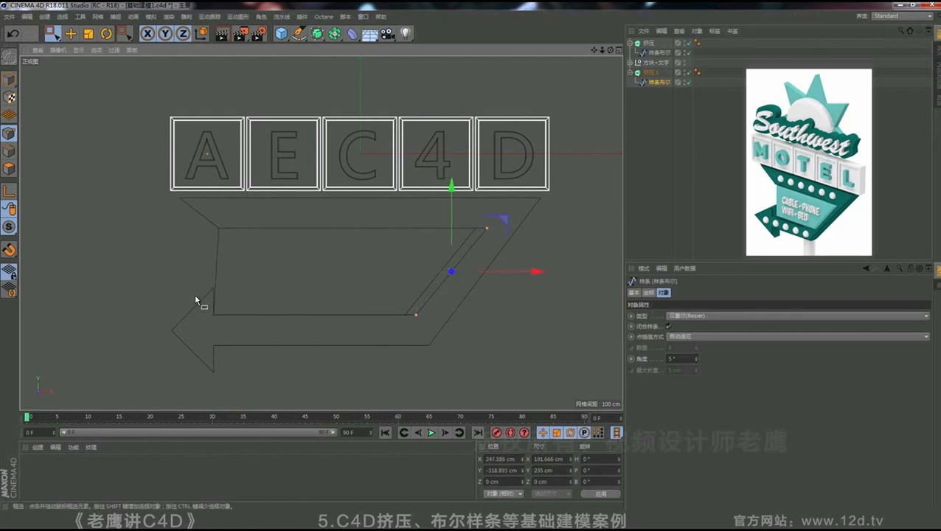
- Raise the panel spline's bottom edge to about -415 cm in Y, and shift its slanted-side bottom corner outward along X
drag(196, 300, 481, 328)
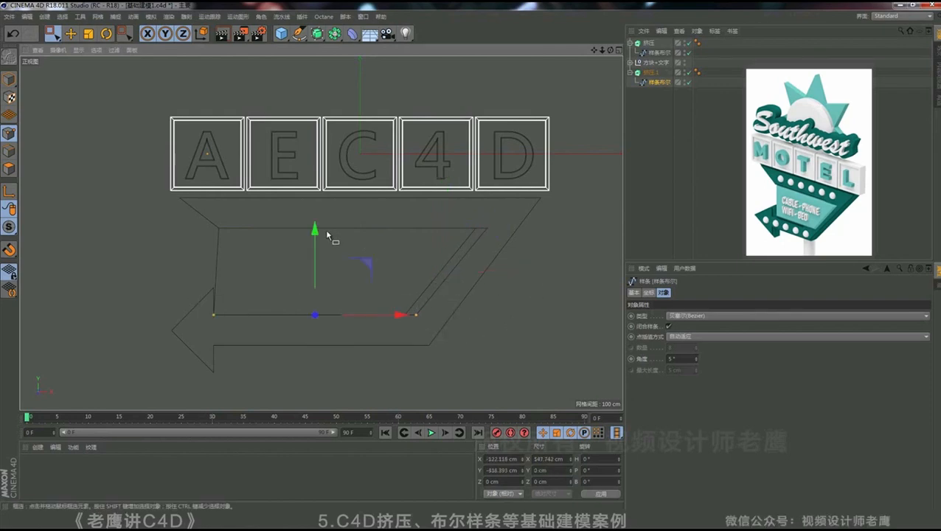
drag(321, 236, 319, 222)
scroll(413, 307, up, 2)
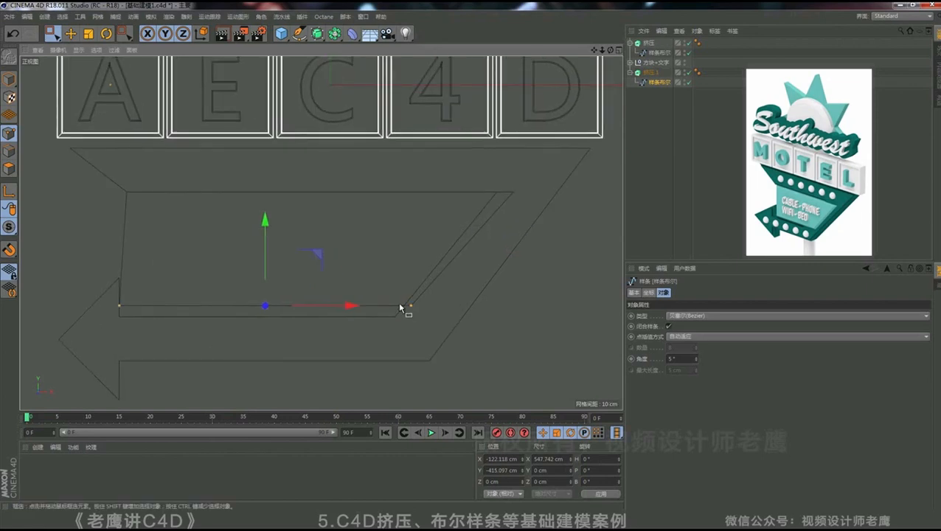
click(412, 306)
drag(496, 307, 505, 309)
- Lower the panel spline's top edge to about -205 cm in Y, and adjust its slanted-side top corner to about 340 cm in X
drag(89, 168, 553, 226)
drag(318, 116, 320, 121)
drag(479, 157, 528, 203)
drag(599, 194, 597, 195)
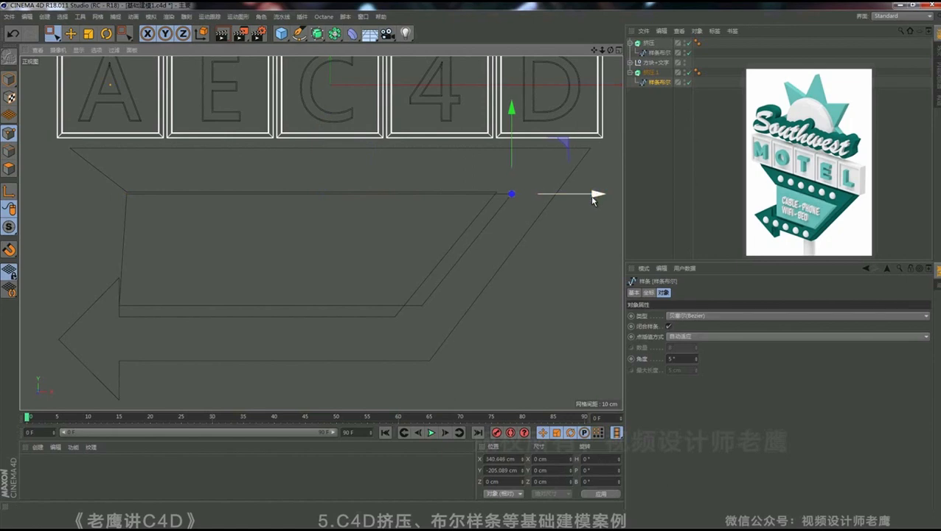
- Move the panel spline's slanted edge further outward along X, and flatten the opposite edge to vertical at about -364 cm in X
drag(397, 166, 585, 357)
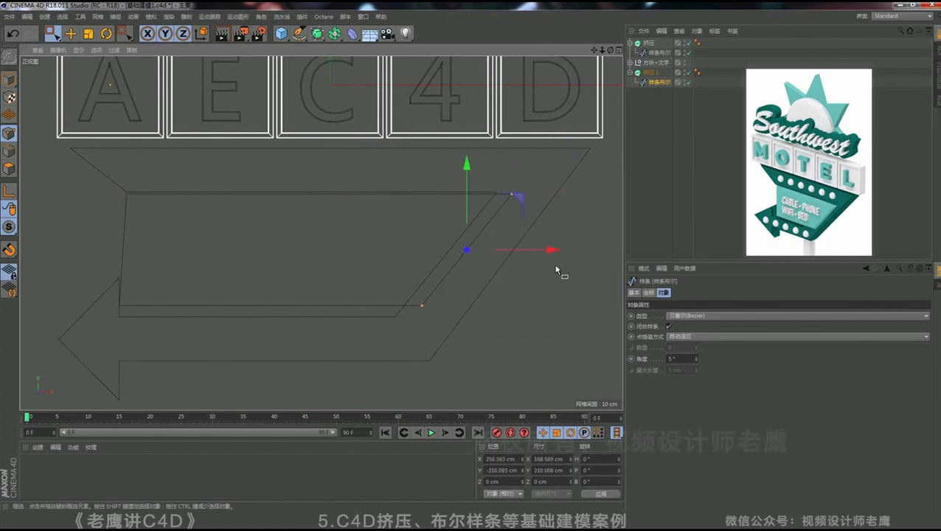
drag(550, 252, 577, 261)
scroll(445, 272, down, 3)
scroll(445, 273, up, 3)
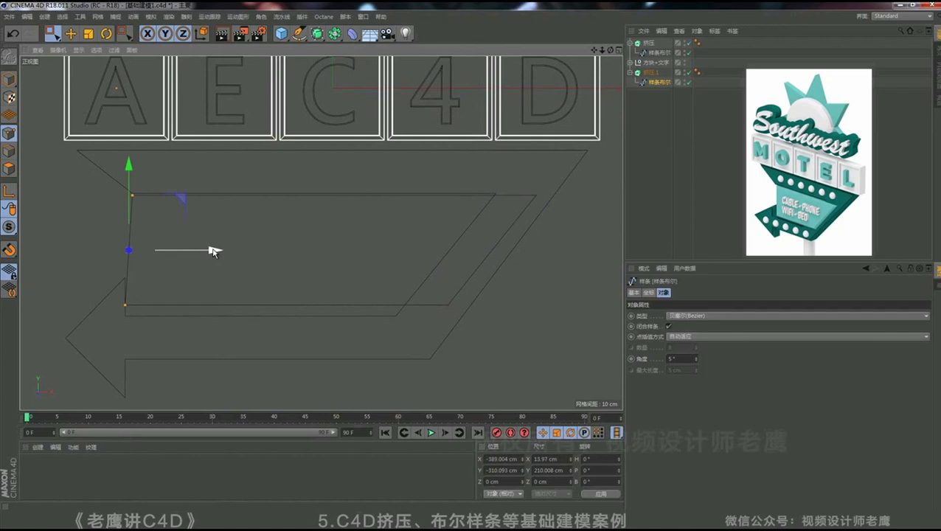
drag(211, 251, 145, 250)
key(t)
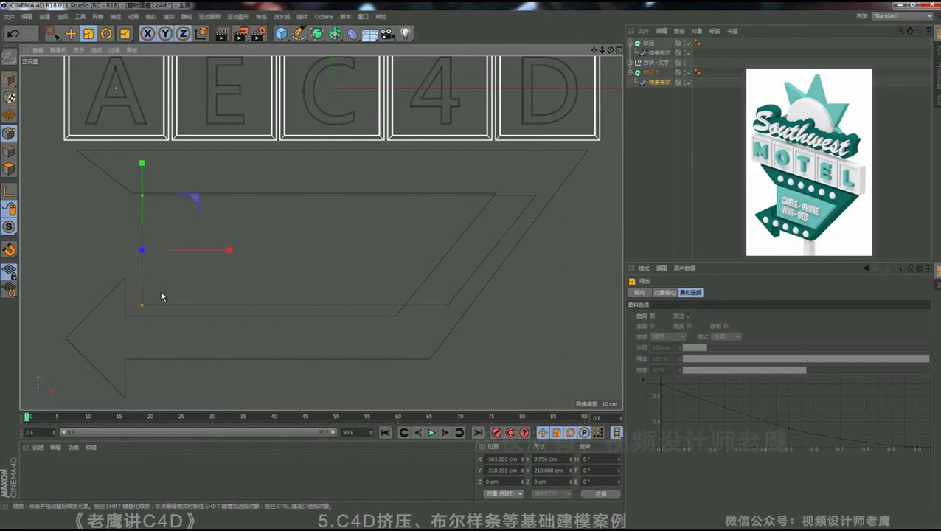
- Return to model mode in the maximized perspective view, and set the inner panel Extrude's depth along Z to 40 cm
click(9, 79)
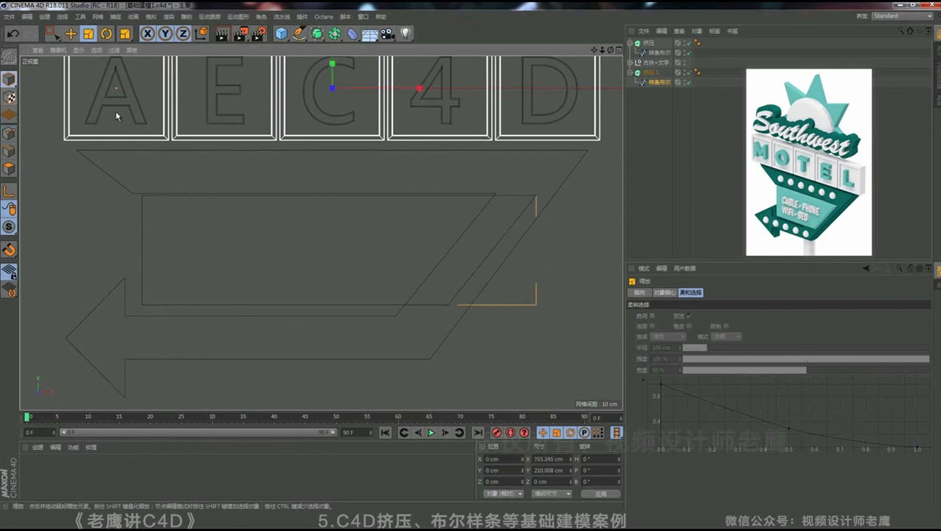
middle_click(135, 126)
middle_click(159, 141)
mouse_move(283, 183)
alt+mouse_down()
mouse_move(384, 212)
mouse_move(372, 211)
alt+mouse_up()
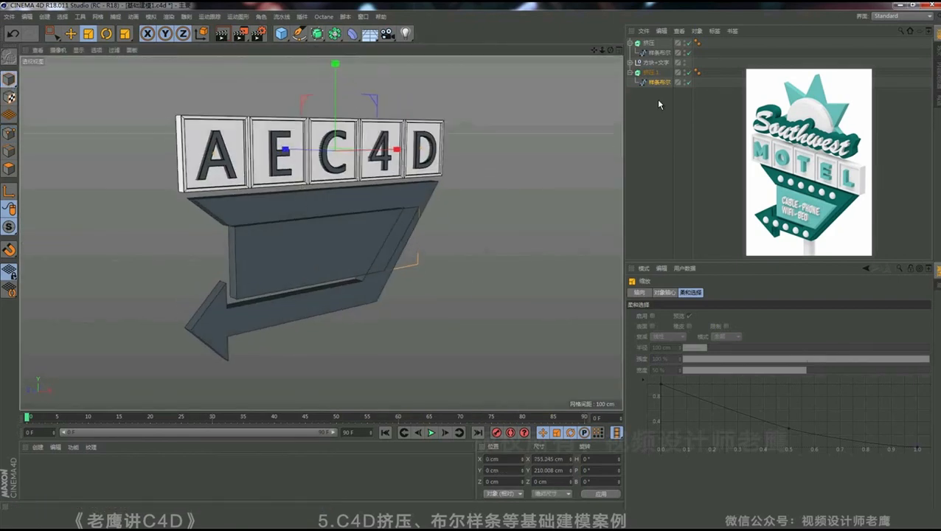
click(651, 73)
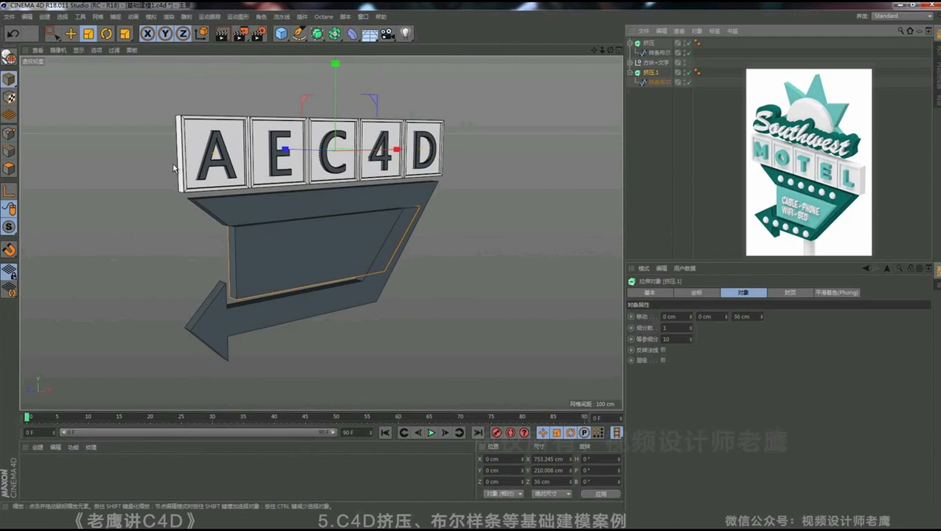
click(754, 318)
text(40)
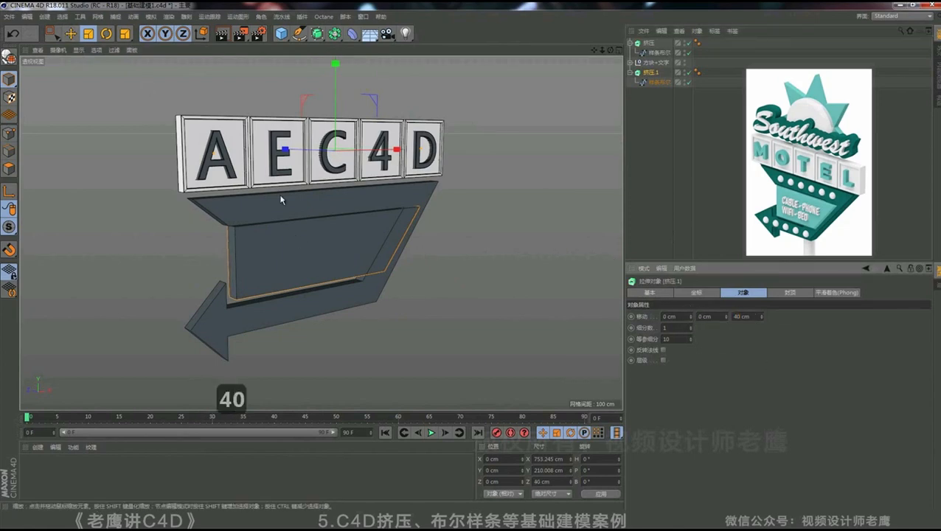
- Move the inner panel Extrude along Z to about -8 cm so it protrudes from the arrow board
click(70, 33)
scroll(259, 186, up, 2)
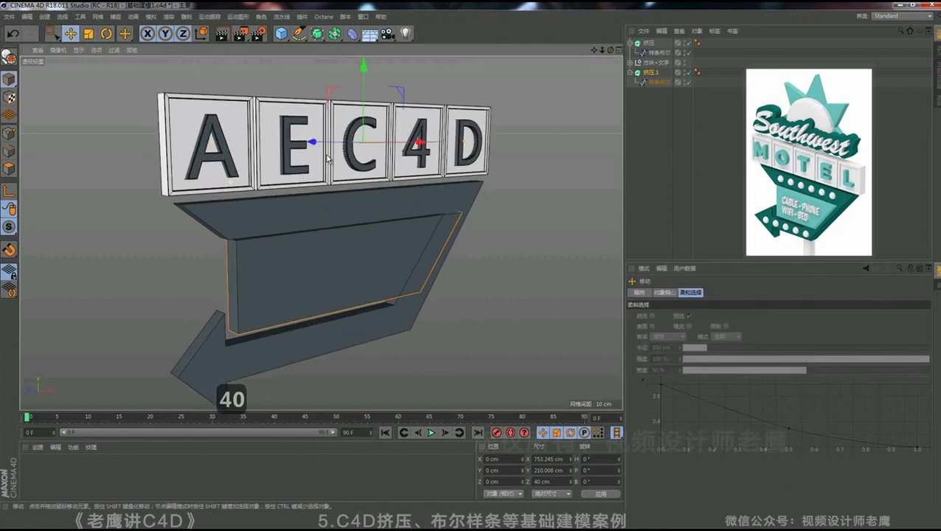
drag(313, 145, 288, 210)
- Set both the start and end caps of the inner panel Extrude to Fillet Cap (圆角封顶)
click(643, 74)
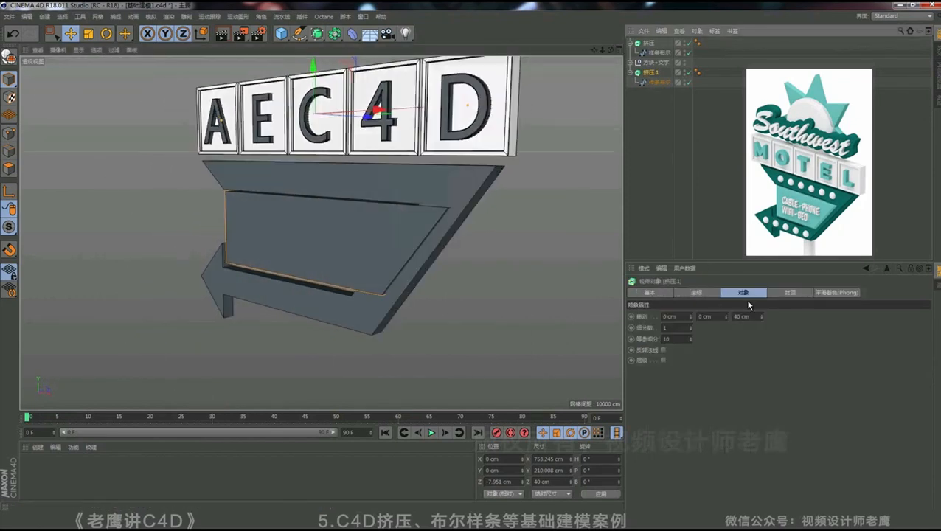
click(787, 293)
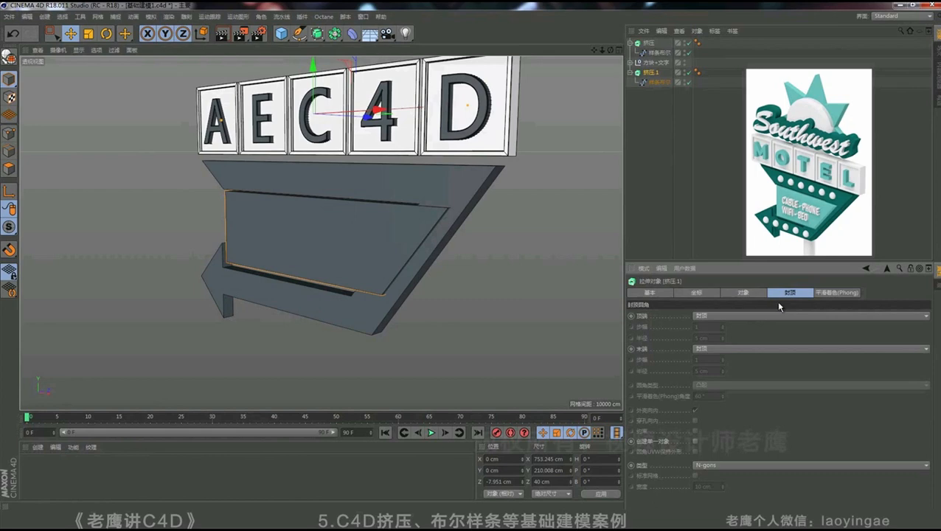
click(742, 315)
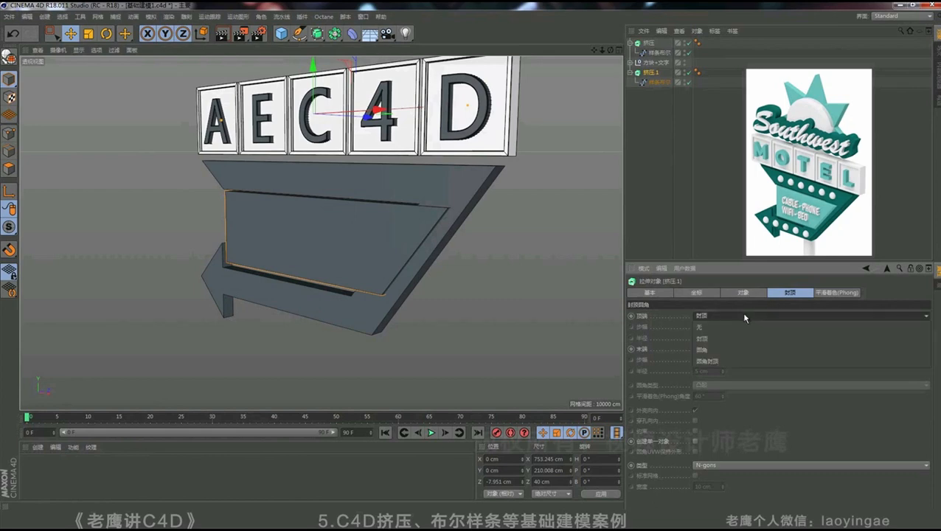
click(728, 356)
click(716, 351)
click(710, 391)
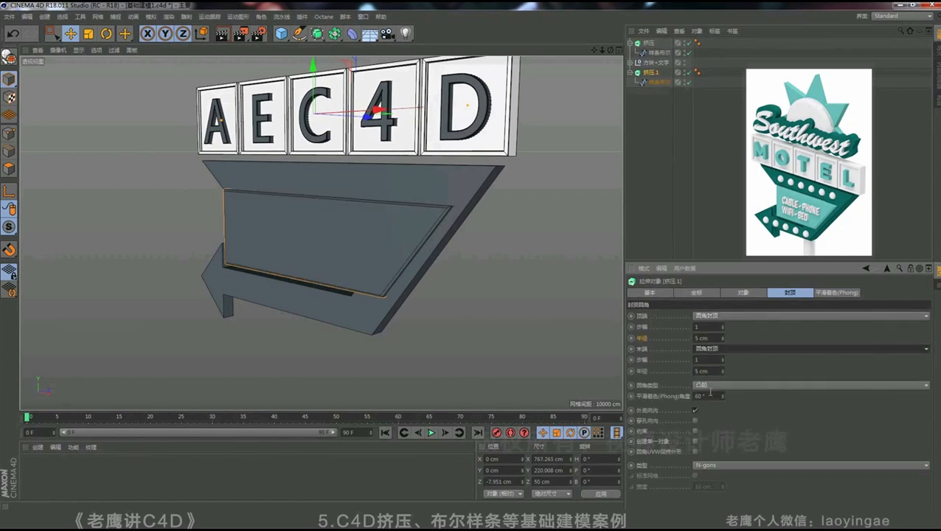
- Set both fillet caps of the inner panel Extrude to a 2 cm radius and 3 steps
alt+drag(448, 218, 410, 228)
alt+right_drag(409, 228, 441, 222)
click(716, 371)
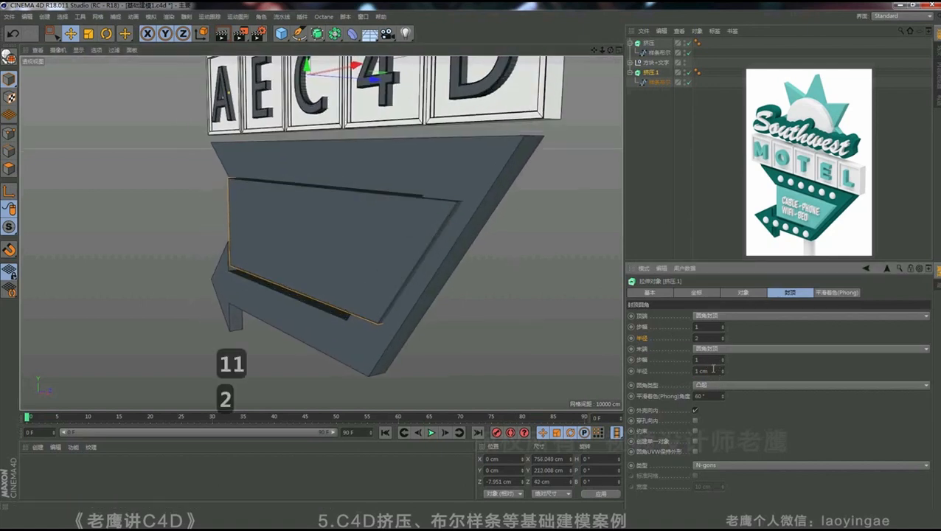
click(714, 370)
text(2)
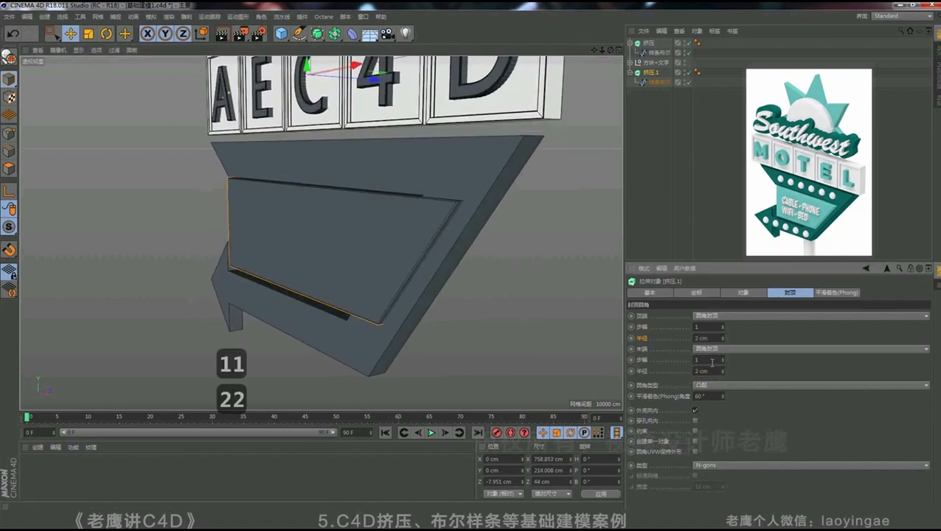
text(33)
- Set both caps of the arrow board Extrude to Fillet Cap (圆角封顶), with a 2 cm radius on the end cap
click(649, 45)
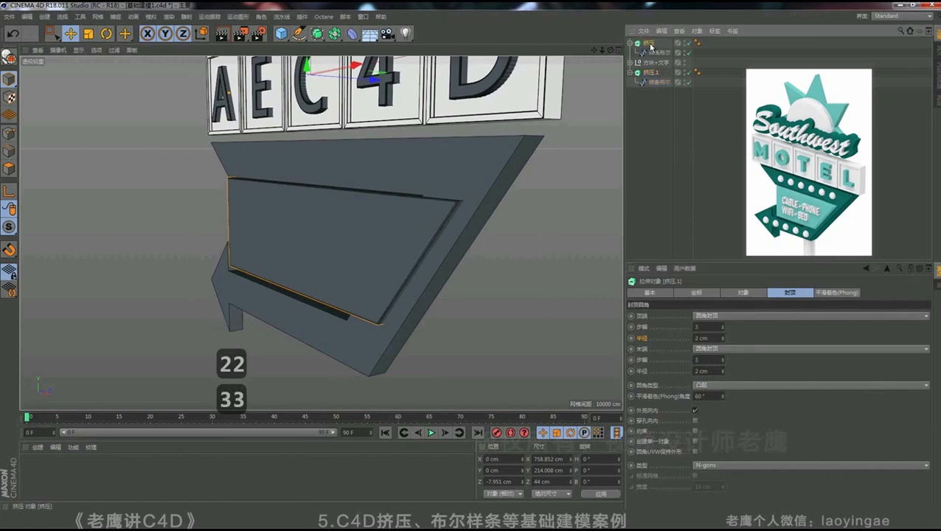
click(723, 349)
click(717, 396)
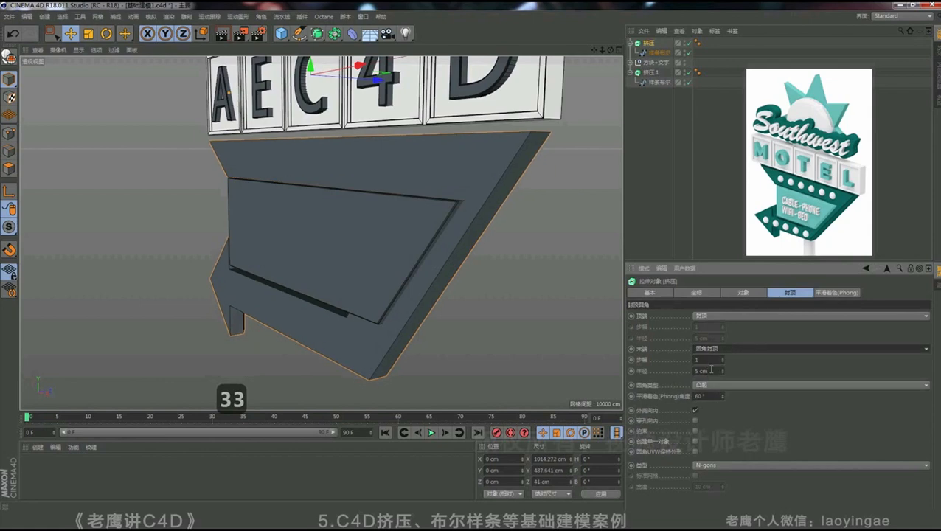
click(712, 359)
text(2)
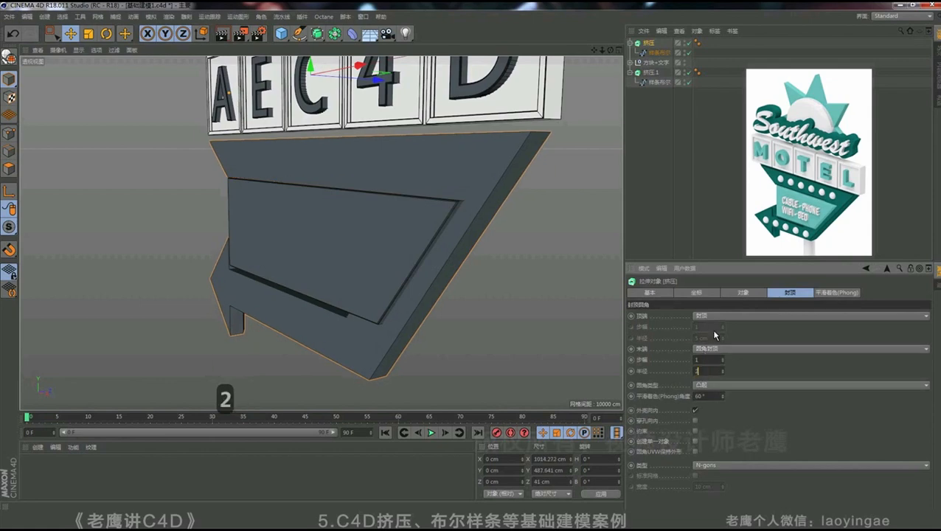
click(720, 315)
click(714, 351)
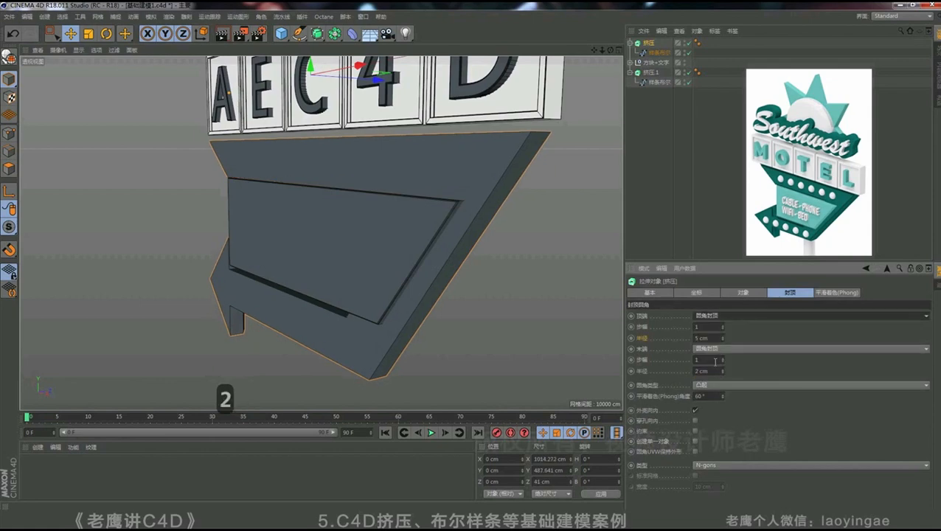
- Set the arrow board's start cap radius to 2 cm and both caps' steps to 3, and deselect the board
drag(715, 339, 644, 333)
text(2)
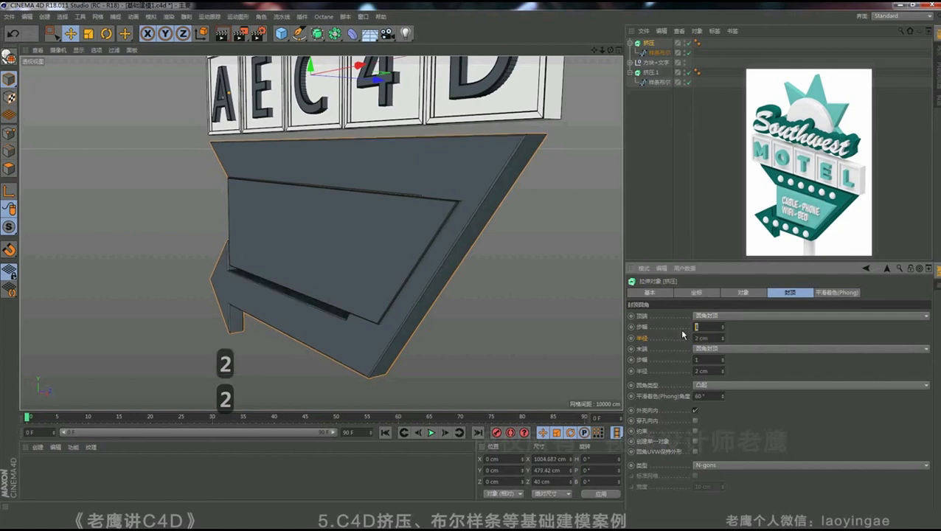
text(3)
drag(714, 358, 659, 358)
text(3)
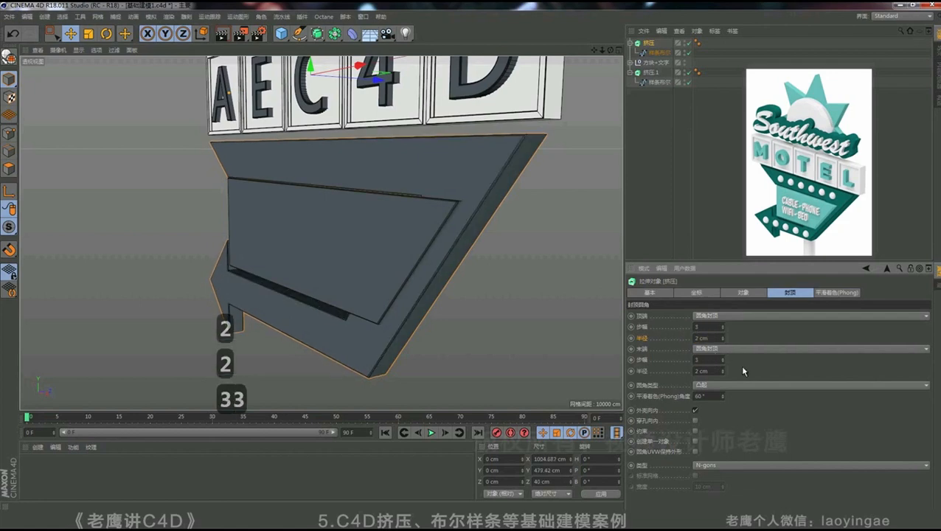
click(743, 370)
click(680, 193)
- Add a Text spline and move it beside the sign to about 478 cm in X and -357 cm in Y
mouse_move(387, 166)
alt+mouse_down()
mouse_move(422, 180)
mouse_move(404, 195)
mouse_move(358, 190)
alt+mouse_up()
alt+right_drag(358, 190, 325, 190)
alt+middle_drag(324, 190, 318, 214)
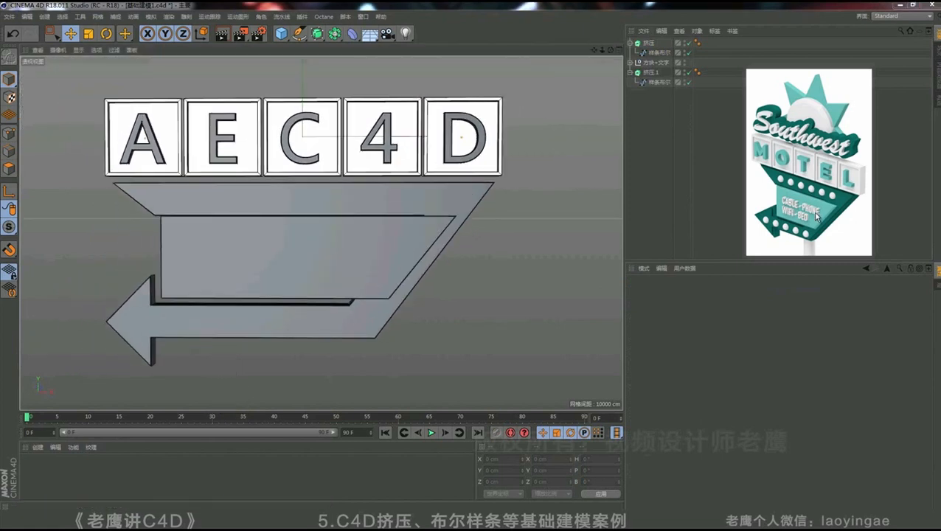
click(309, 36)
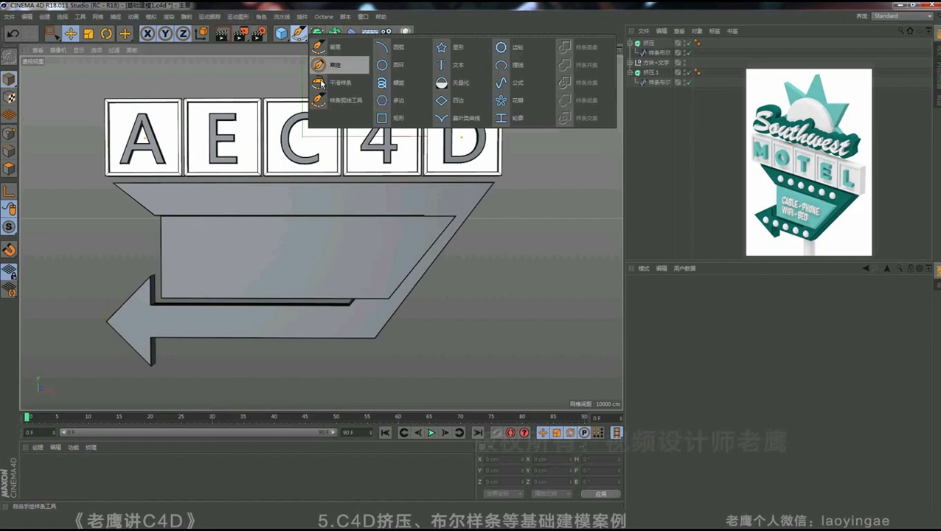
click(448, 63)
drag(351, 68, 575, 259)
alt+middle_drag(381, 233, 277, 231)
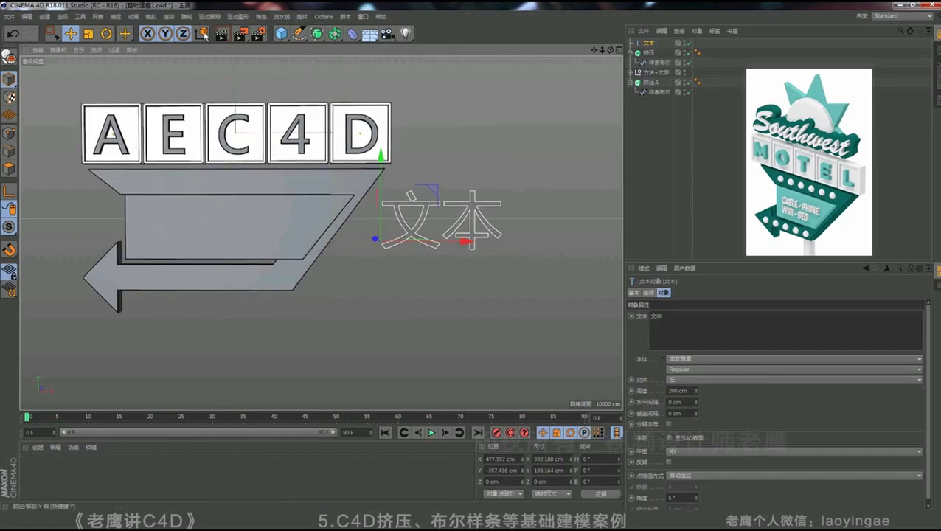
- Replace the Text spline's content with "老鹰讲C4D"
click(650, 44)
drag(676, 318, 626, 282)
key(ctrl+shift)
text(laoy)
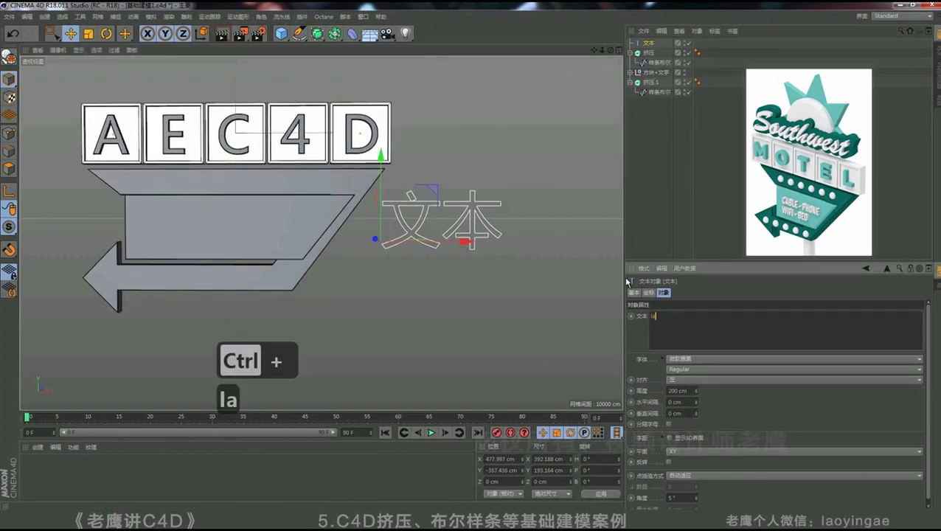
key(BackSpace)
key(BackSpace)
key(BackSpace)
key(ctrl+shift)
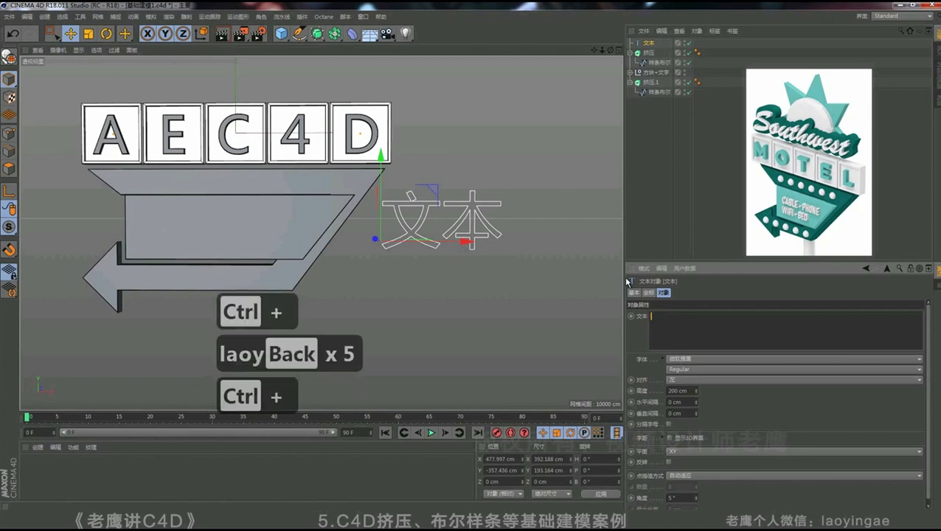
text(老鹰讲C)
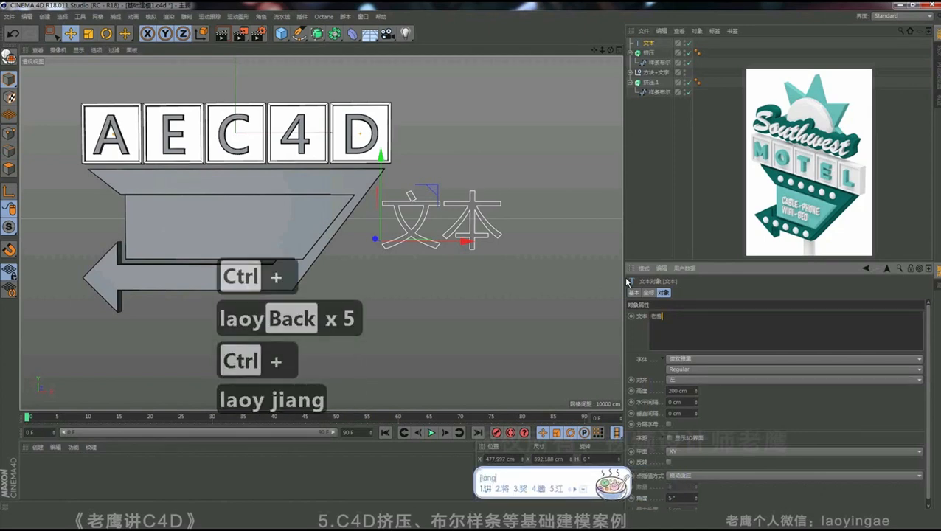
key(Return)
text(4D)
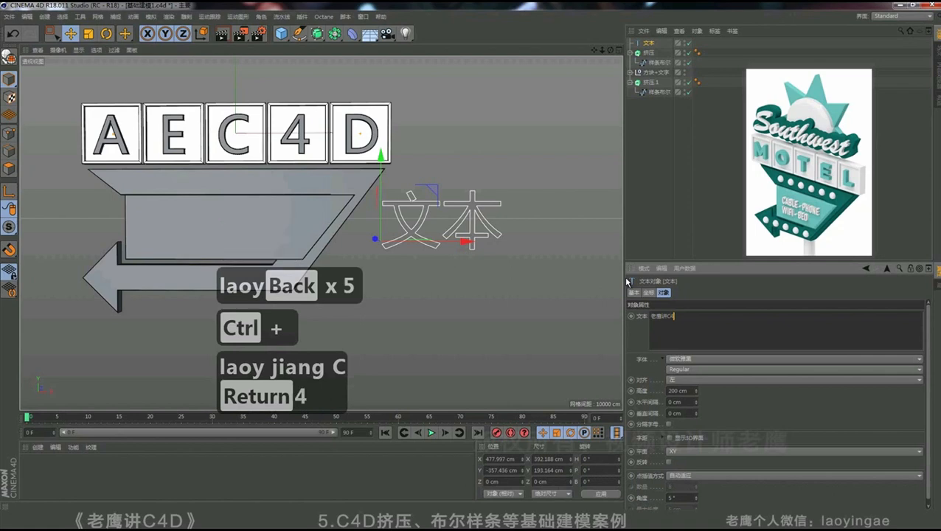
- Add "非常的建模" as the second line of the Text spline
key(Return)
key(Return)
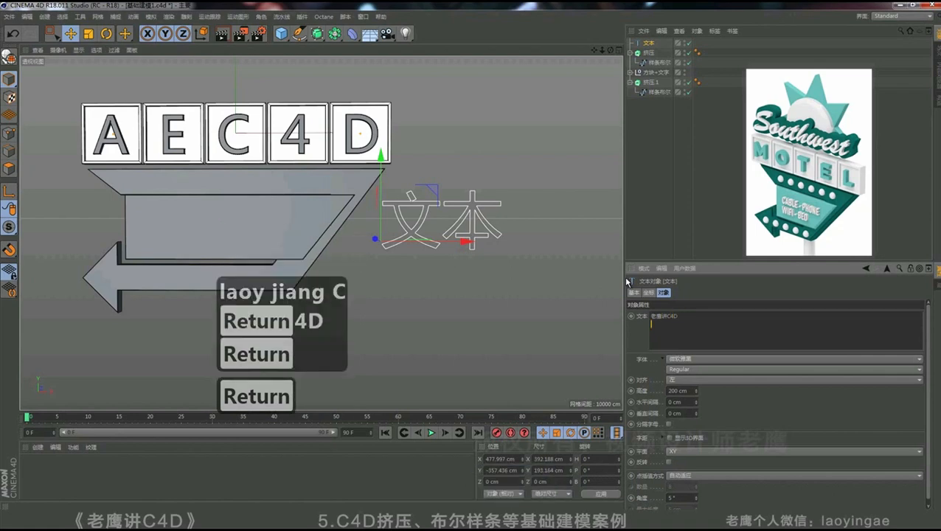
text(feic)
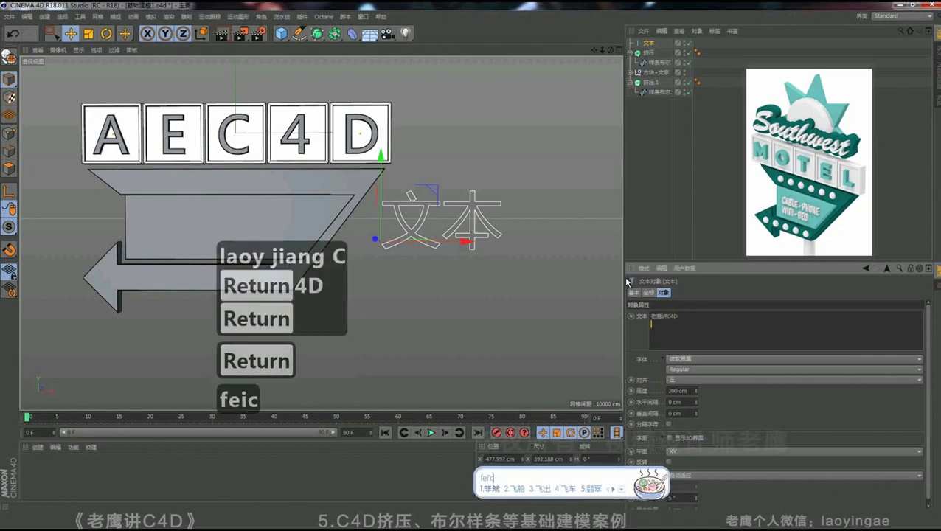
text( d jianm)
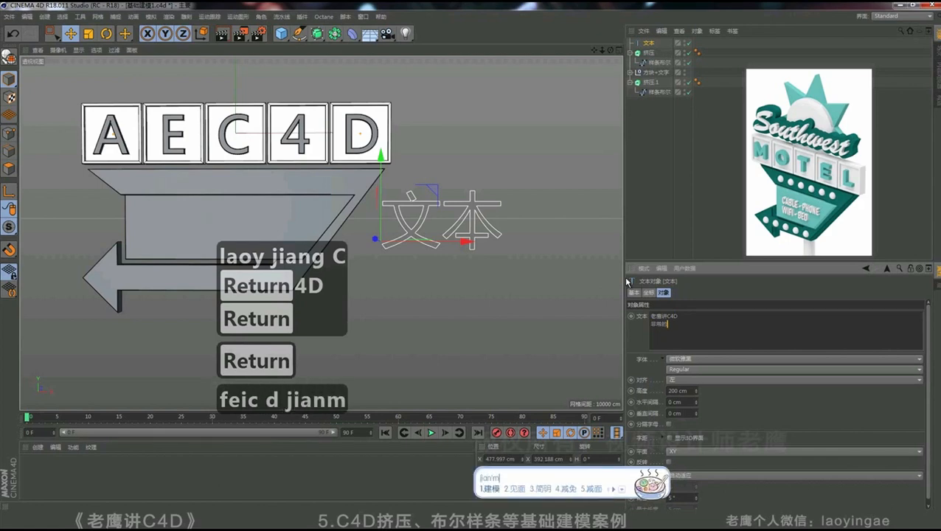
click(701, 284)
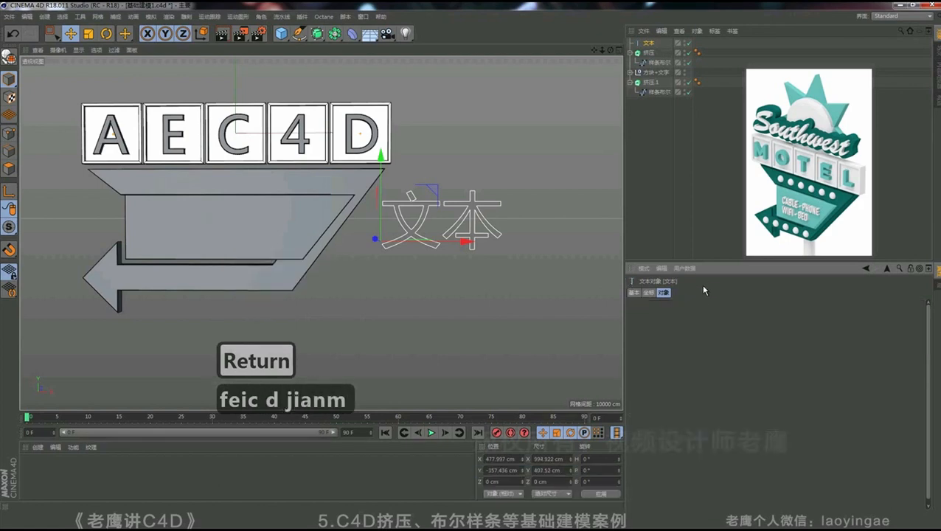
- Add an Extrude generator, and move the text in front of the sign to about -396 cm in X and -55 cm in Z
drag(455, 245, 386, 246)
drag(323, 37, 401, 54)
click(648, 54)
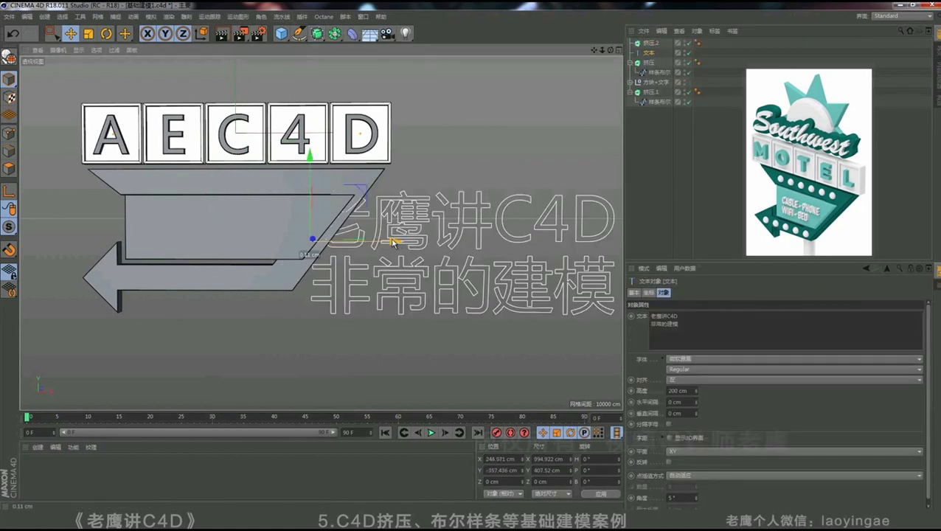
drag(392, 237, 203, 228)
alt+drag(299, 242, 212, 264)
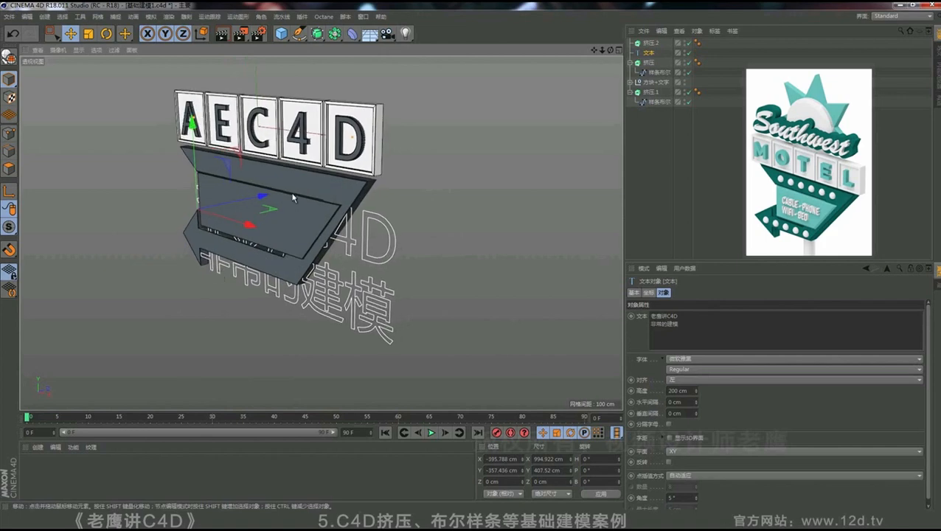
drag(265, 196, 318, 195)
- Reduce the text height to 81 cm and move the text onto the inner panel, at about -284 cm in X and -290 cm in Y
alt+middle_drag(247, 192, 312, 221)
scroll(314, 225, up, 2)
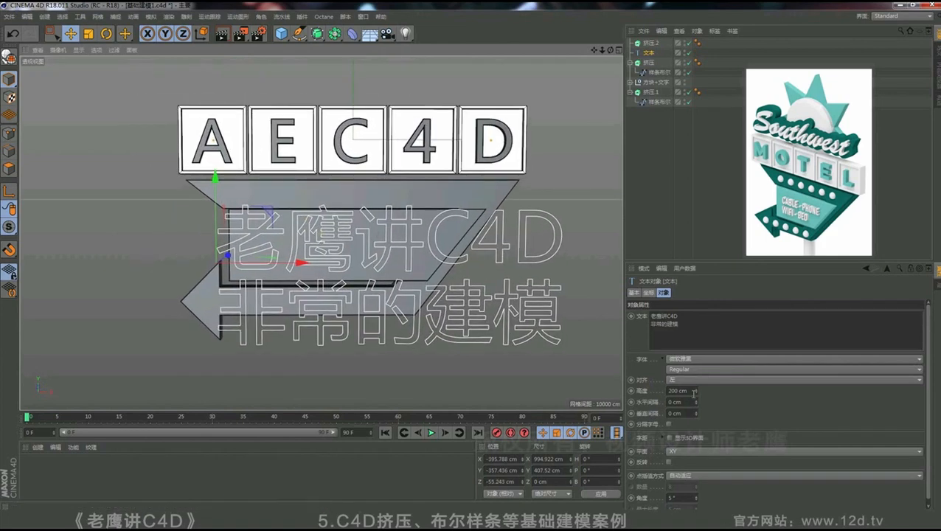
drag(697, 399, 697, 402)
drag(260, 219, 300, 219)
drag(260, 178, 260, 155)
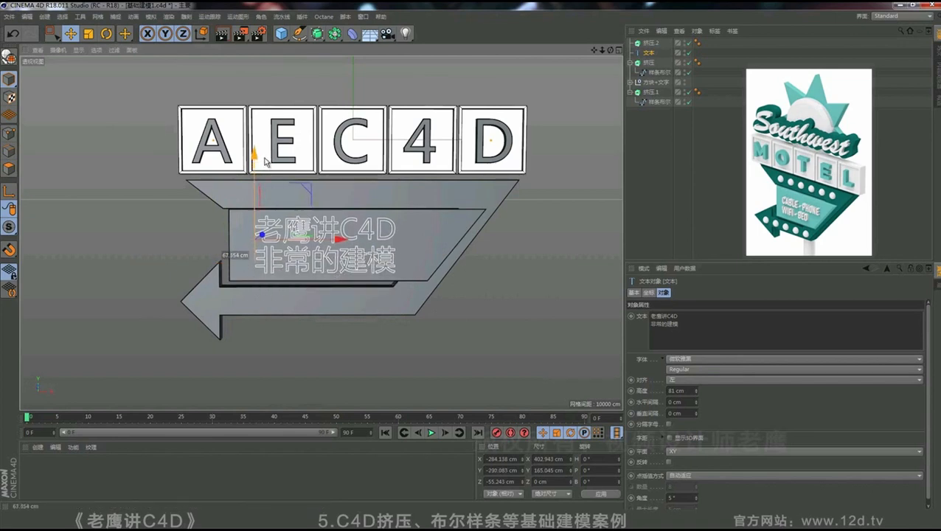
- Set the text to 50 cm height, 20 cm horizontal and 8 cm vertical spacing, and recentre it at about -246 cm X, -293 cm Y
drag(698, 390, 696, 419)
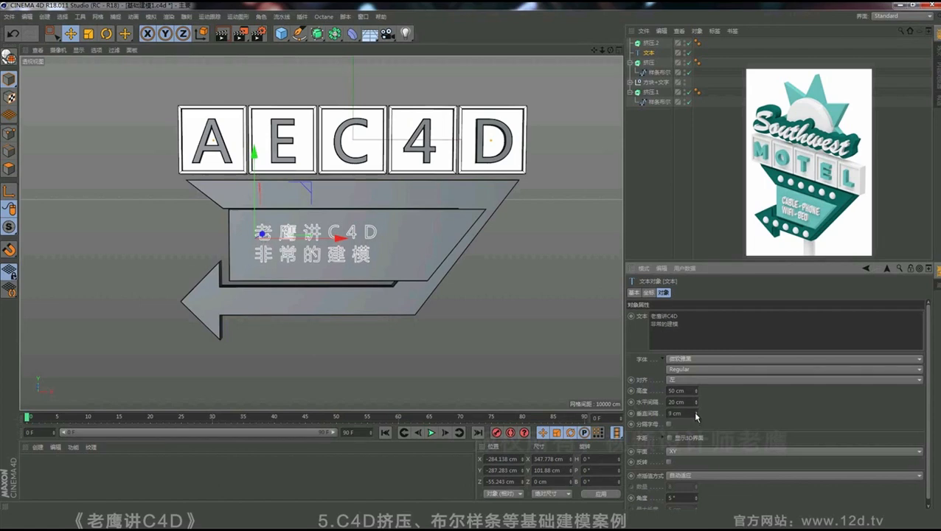
drag(254, 153, 254, 164)
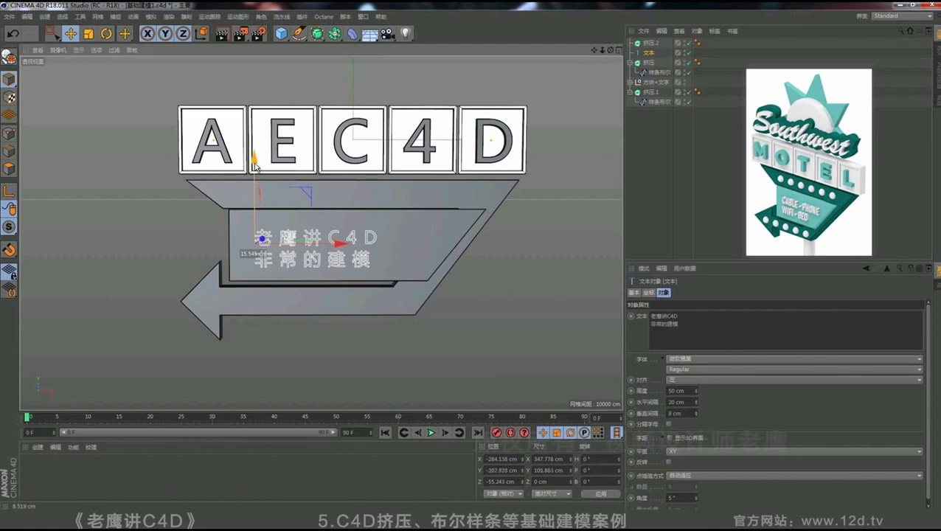
drag(339, 250, 354, 237)
- Make the Text spline a child of the new Extrude to give the lettering depth
drag(649, 53, 652, 43)
click(652, 43)
alt+drag(466, 182, 304, 247)
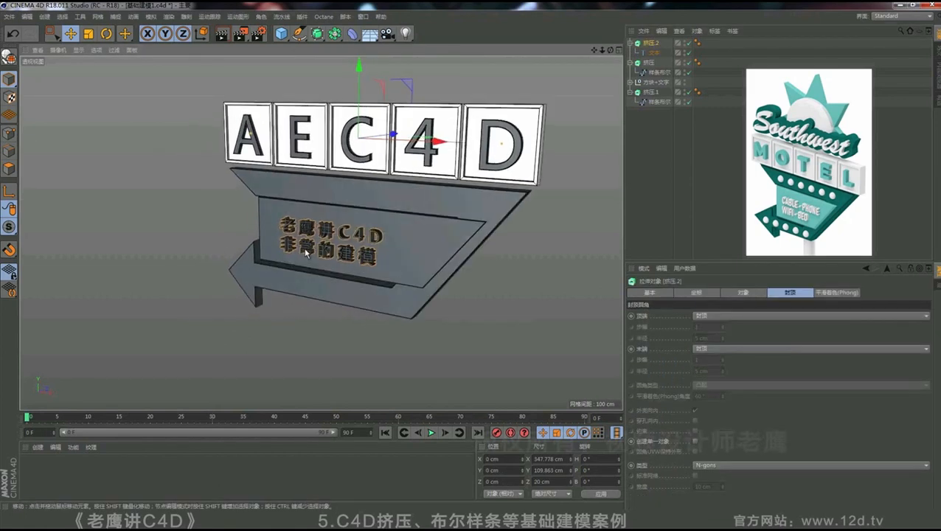
- Move the Text spline back along Z to about -16 cm so the letters sit against the inner panel
alt+right_drag(304, 247, 386, 215)
alt+drag(385, 214, 388, 197)
alt+drag(332, 216, 367, 216)
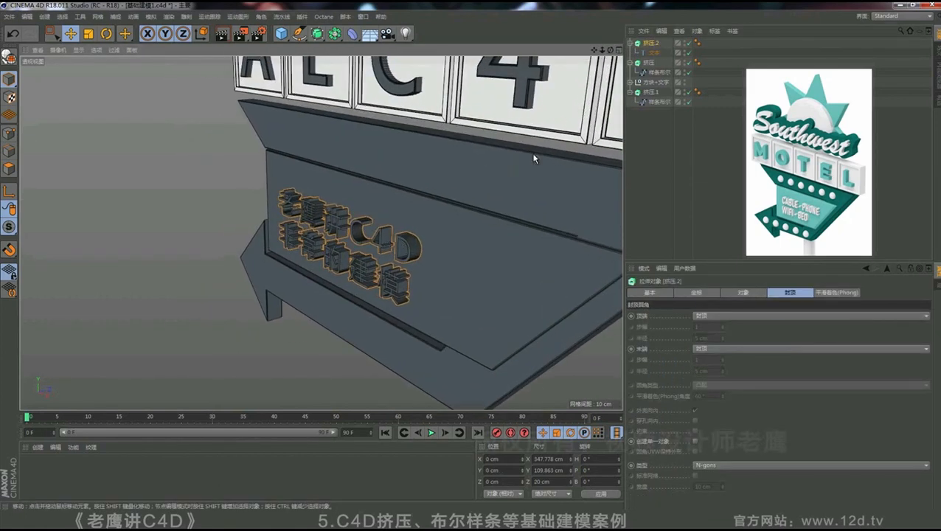
alt+middle_drag(406, 198, 374, 223)
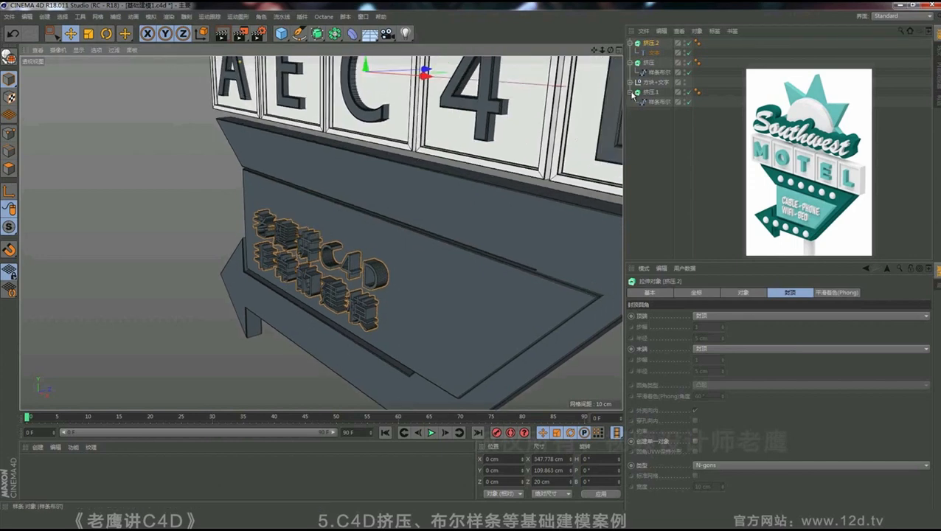
click(652, 53)
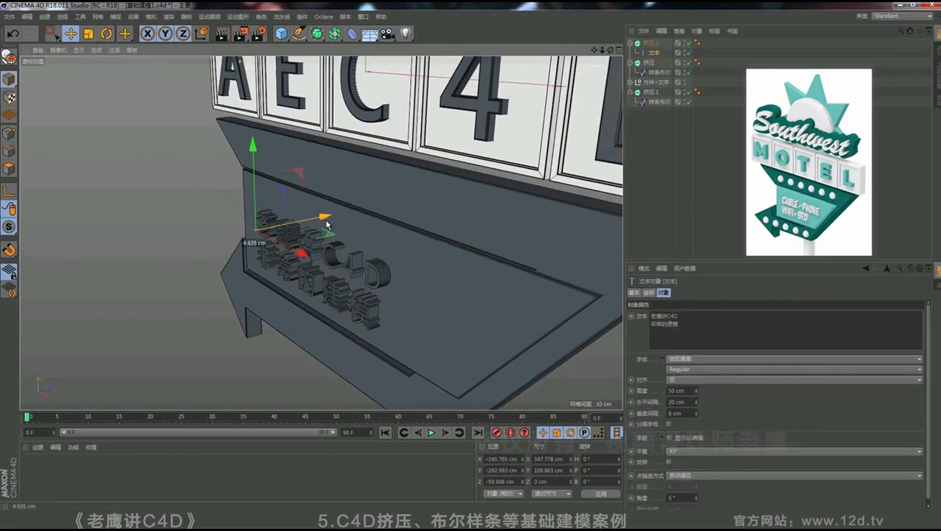
drag(326, 216, 341, 225)
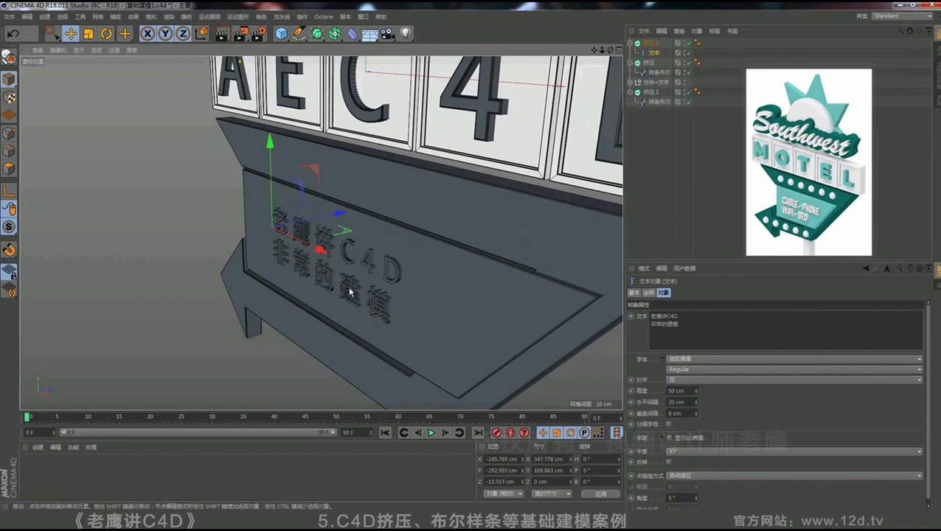
- Set both the start and end caps of the text Extrude to Fillet Cap (圆角封顶)
alt+drag(350, 293, 350, 241)
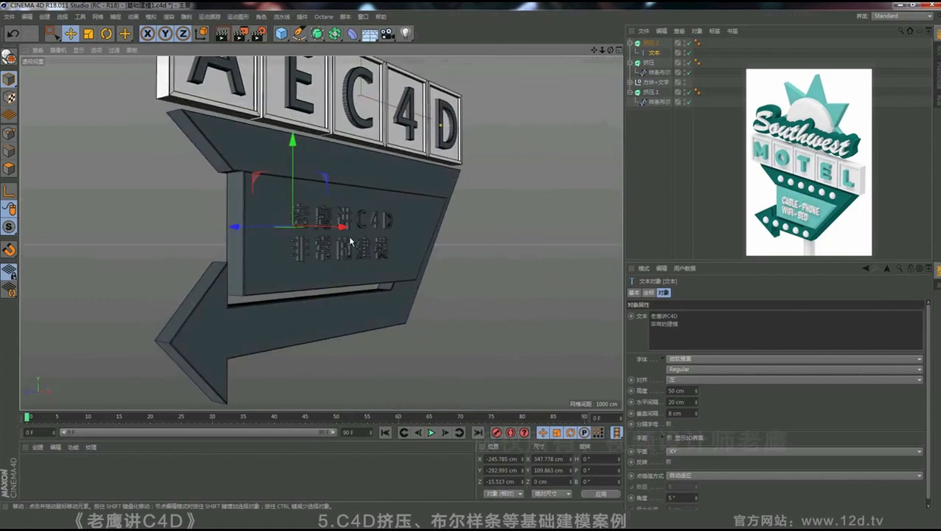
scroll(348, 232, up, 8)
click(650, 43)
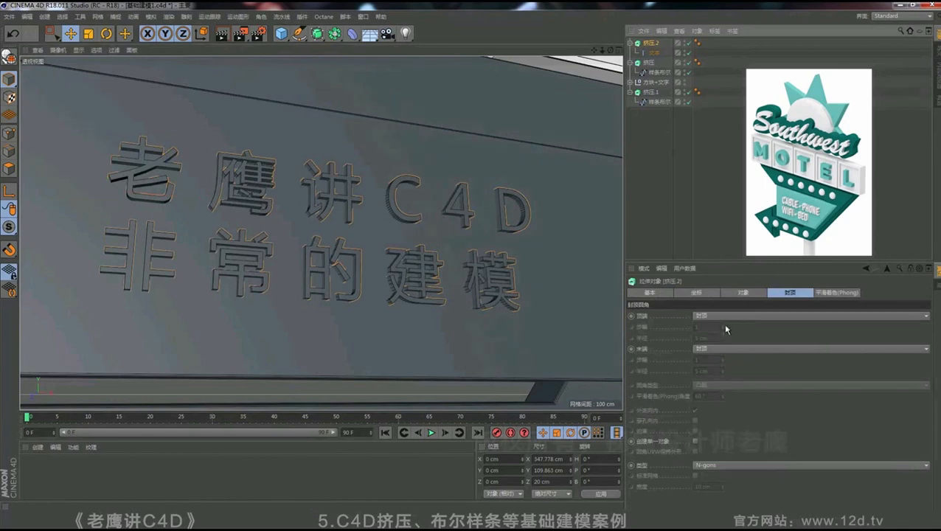
click(721, 314)
click(719, 359)
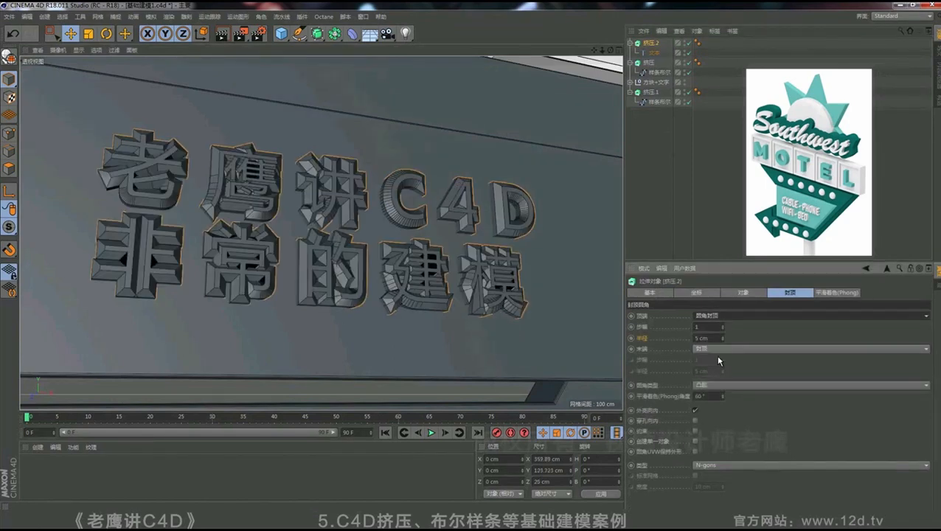
click(717, 348)
click(714, 391)
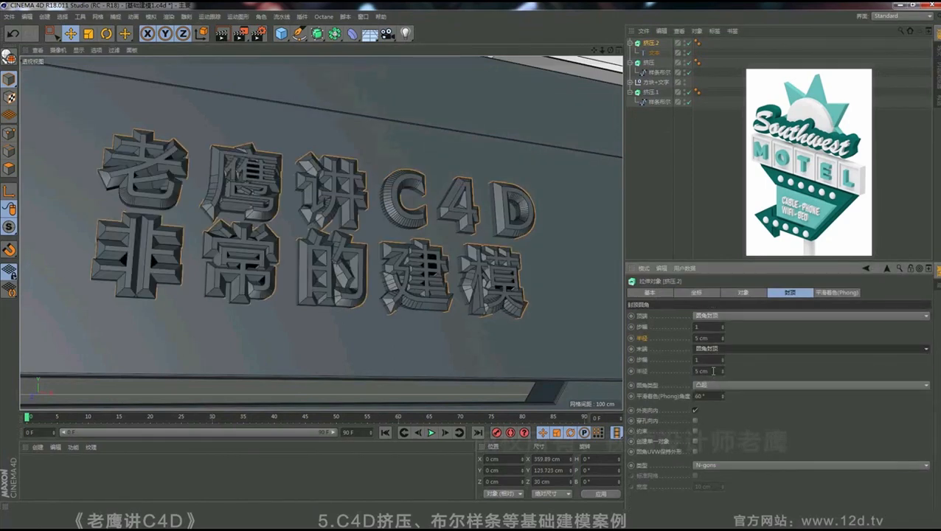
- Set the fillet radius of both the end and start caps of the text Extrude to 1 cm
double_click(713, 371)
text(1)
double_click(714, 338)
text(1)
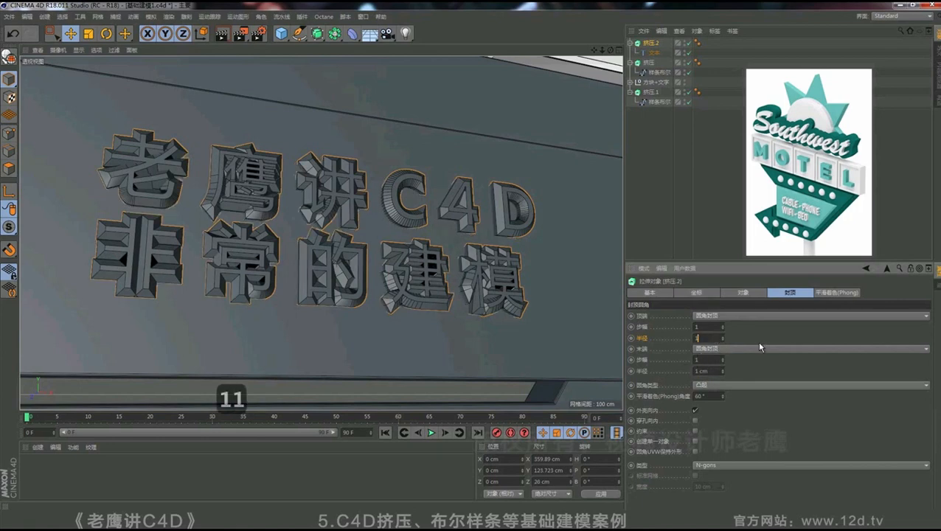
- Set the fillet steps of both the start and end caps of the text Extrude to 2
click(761, 336)
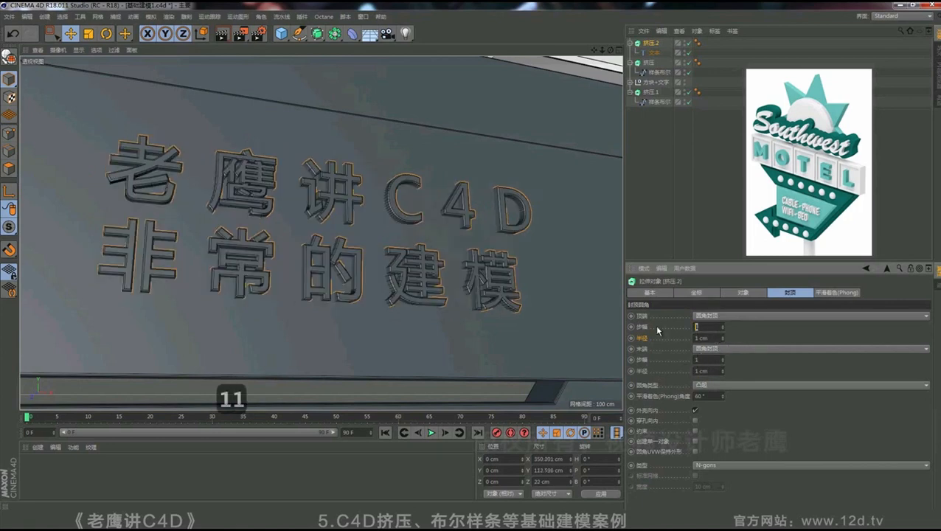
text(2)
double_click(707, 359)
text(2)
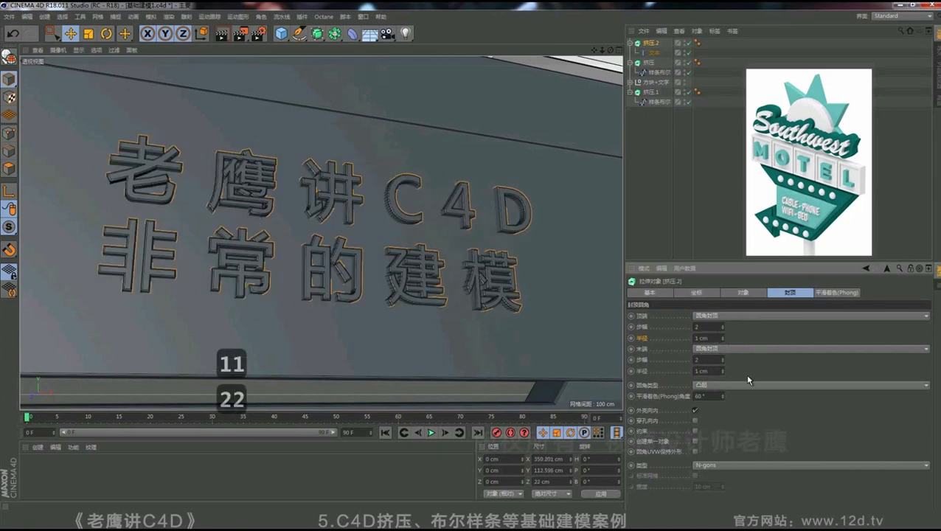
click(653, 189)
- Create a new default material and apply it to the Extrude that holds the two-line text
alt+drag(418, 242, 364, 241)
scroll(363, 240, down, 3)
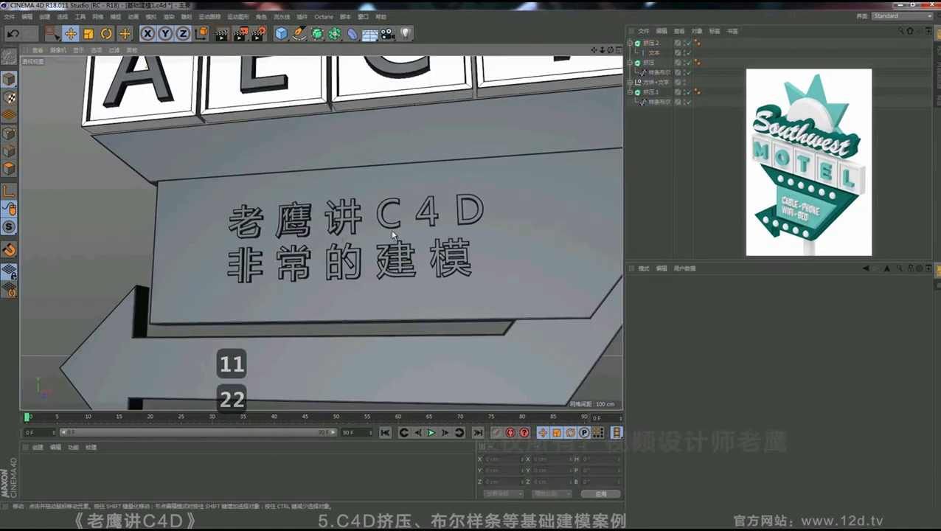
alt+right_drag(393, 231, 357, 250)
alt+middle_drag(411, 239, 371, 257)
alt+drag(373, 257, 357, 263)
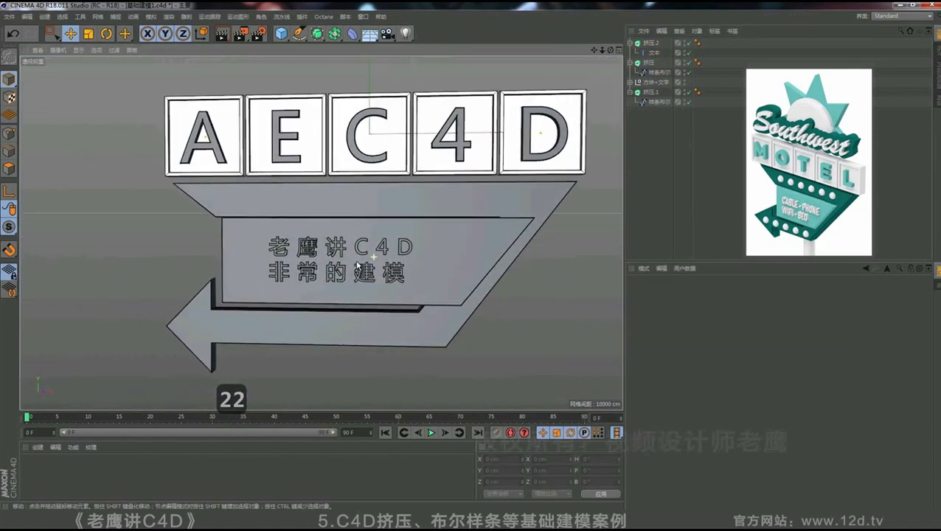
double_click(47, 465)
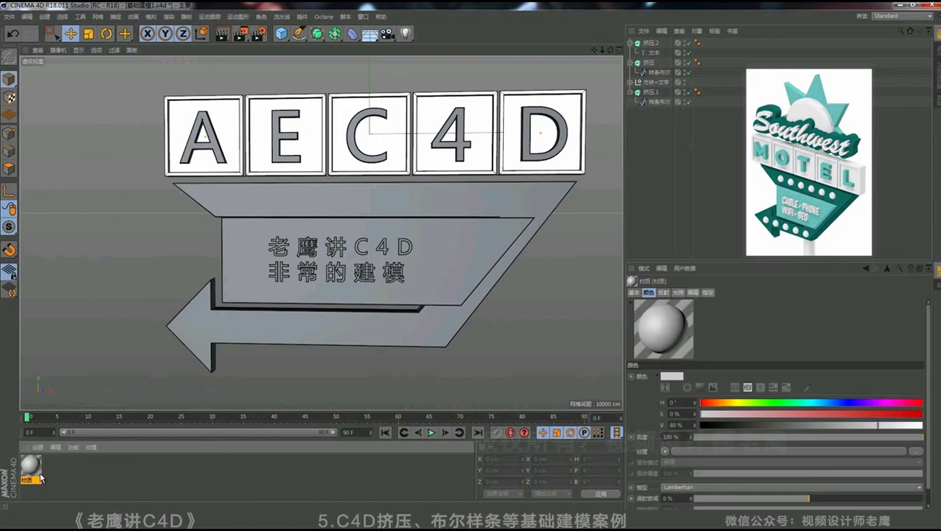
drag(68, 440, 674, 128)
drag(649, 46, 650, 47)
click(660, 178)
- Add a Sphere and a MoGraph Cloner (克隆), and make the sphere a child of the Cloner
scroll(443, 216, down, 2)
alt+drag(444, 216, 433, 241)
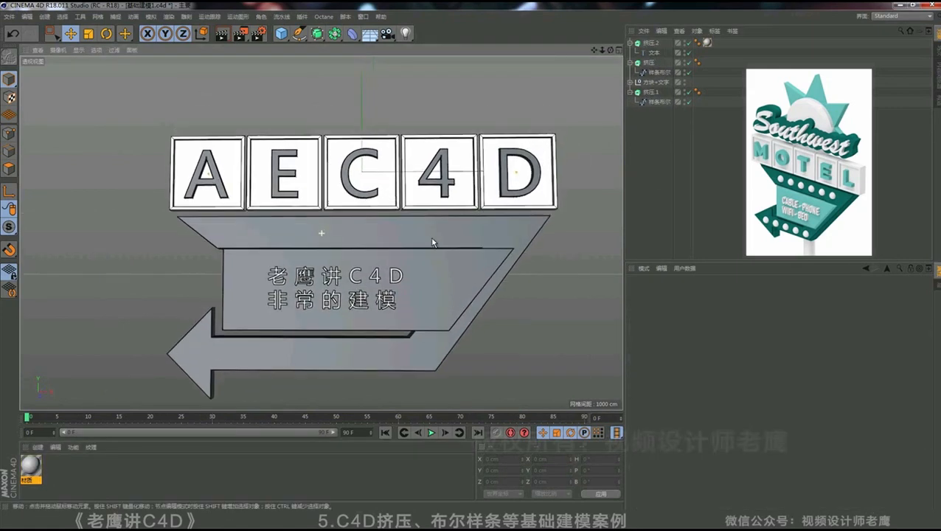
scroll(431, 240, down, 1)
key(F1)
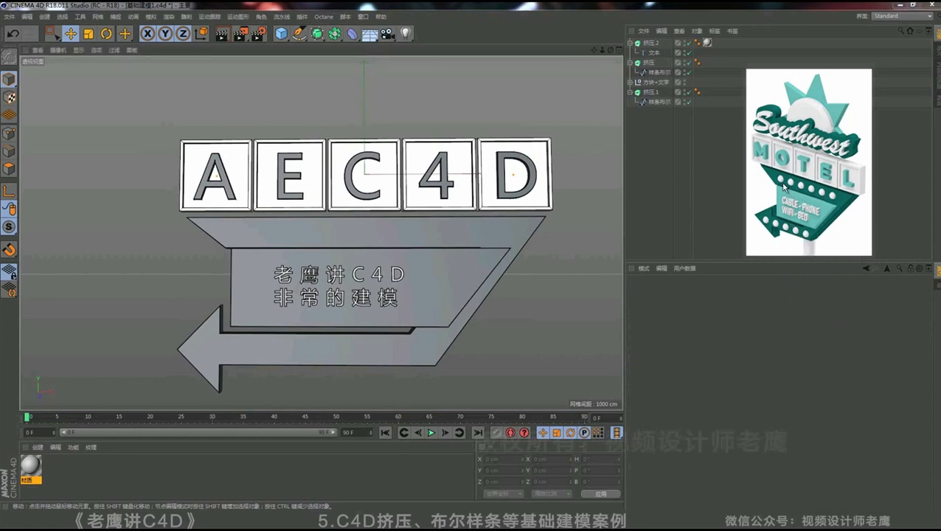
drag(281, 33, 436, 72)
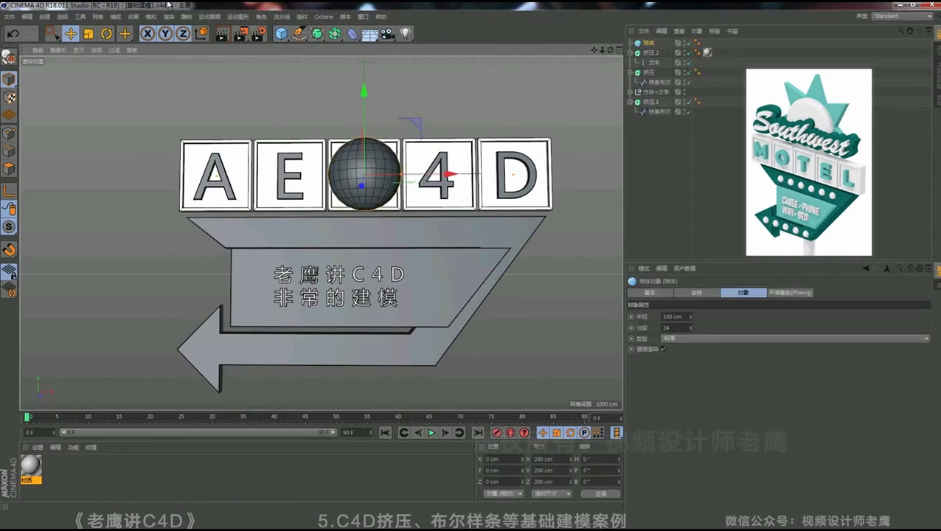
click(237, 16)
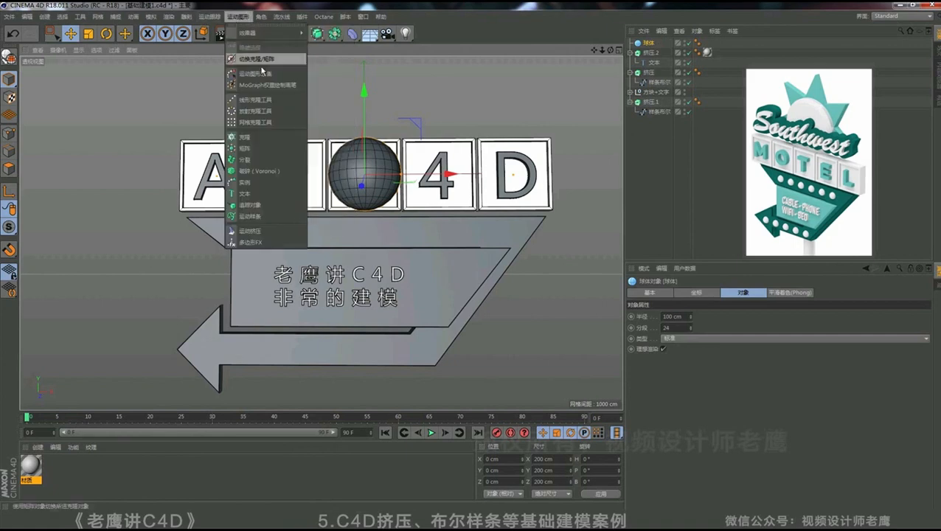
click(250, 138)
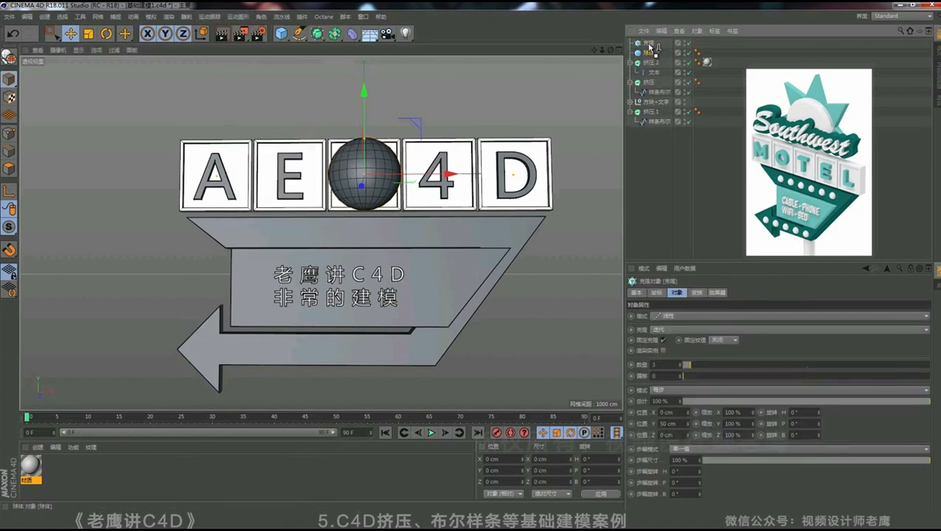
drag(650, 46, 650, 47)
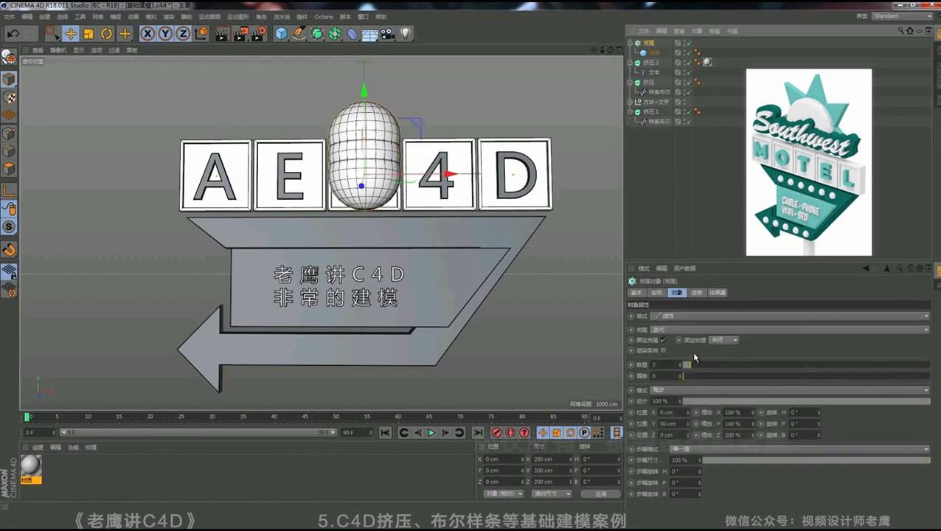
- Set the linear Cloner's Y offset to 0 cm, X offset to 166 cm and clone count to 6
drag(678, 424, 620, 423)
text(0)
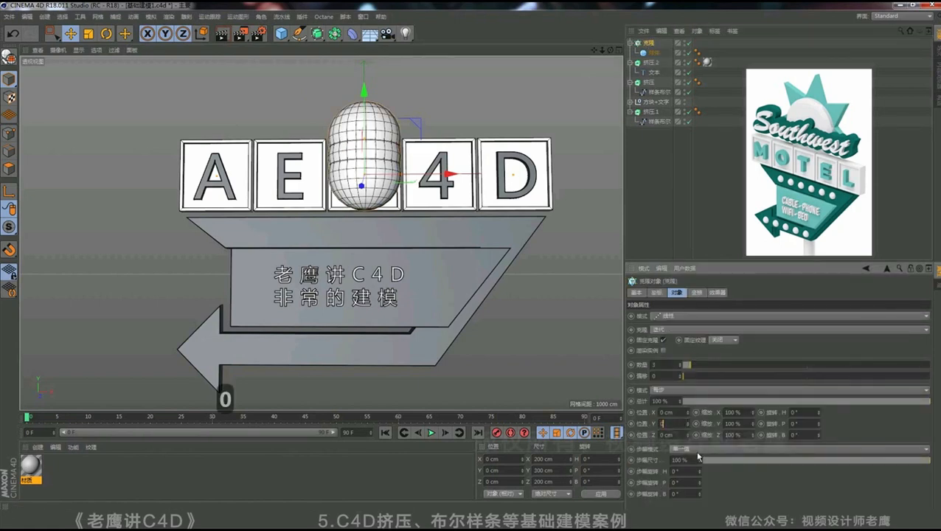
key(Return)
drag(690, 415, 689, 415)
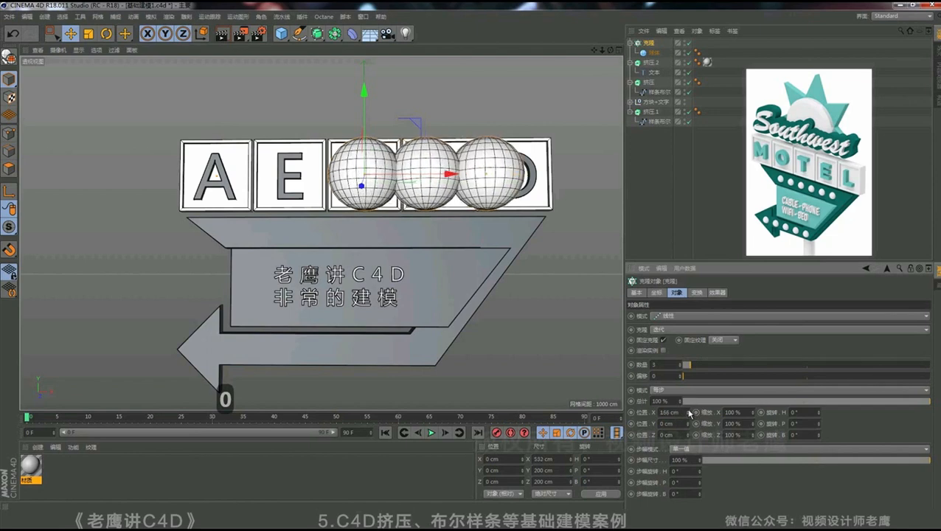
drag(689, 366, 701, 369)
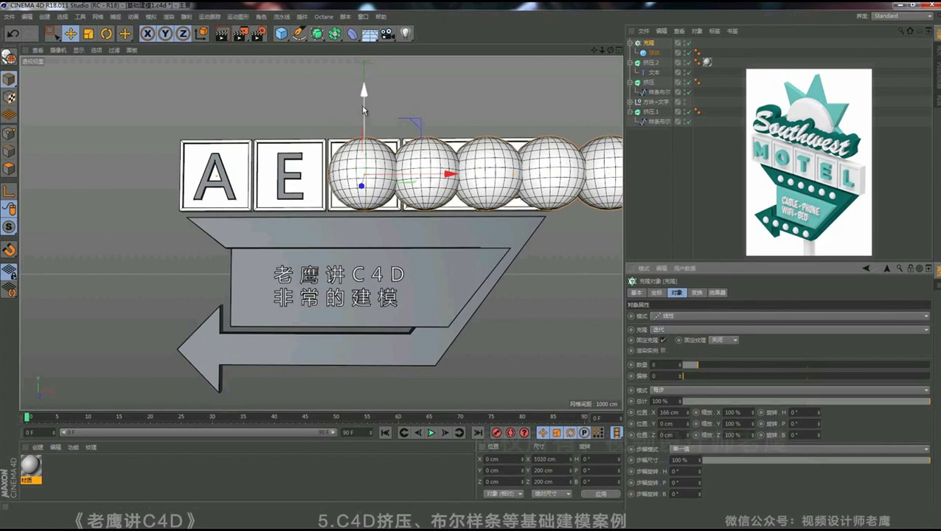
- Move the Cloner onto the arrow board's upper band at about X -314, Y -166 cm, and shrink the sphere's radius to about 23 cm
drag(362, 103, 363, 166)
drag(452, 236, 339, 253)
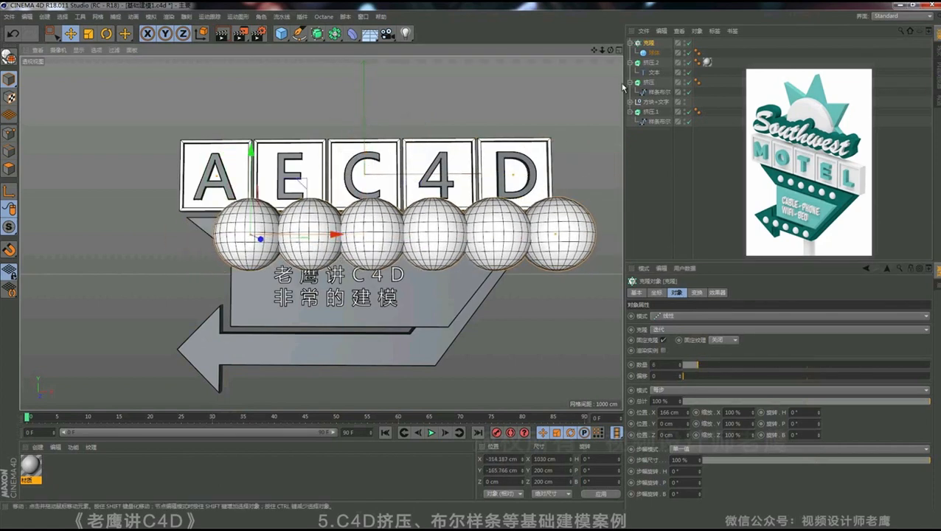
click(653, 53)
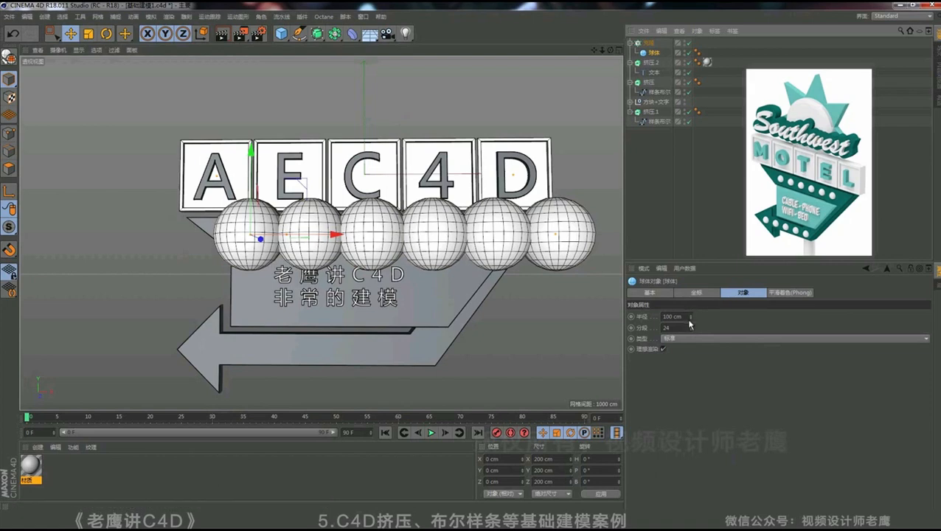
drag(691, 319, 691, 325)
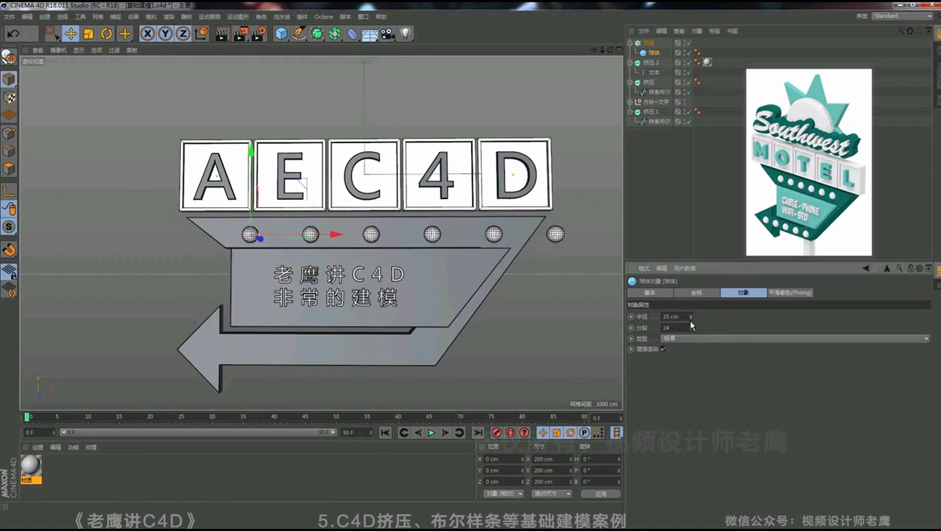
alt+drag(380, 251, 458, 258)
scroll(372, 239, up, 4)
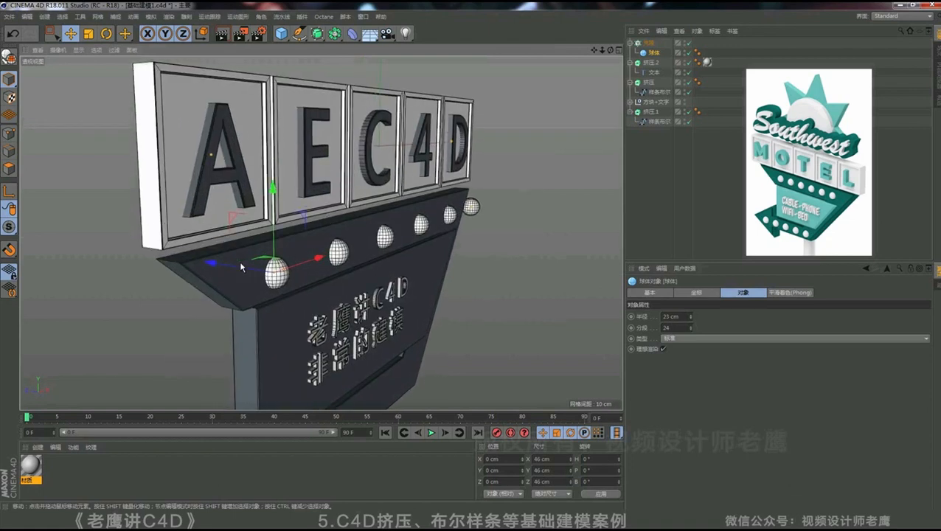
drag(215, 267, 209, 266)
key(ctrl+z)
key(ctrl+z)
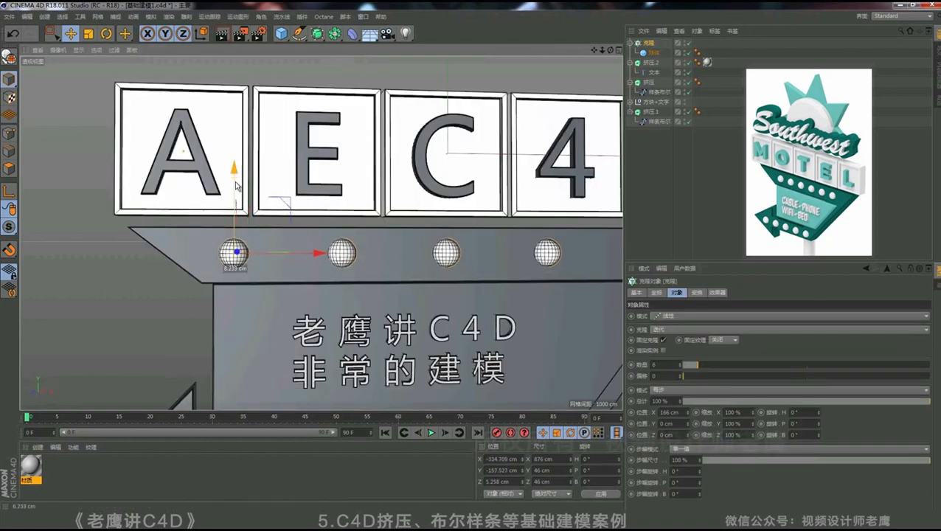
- Reduce the Cloner's X offset to about 133 cm so all six spheres fit within the upper band
scroll(362, 235, down, 5)
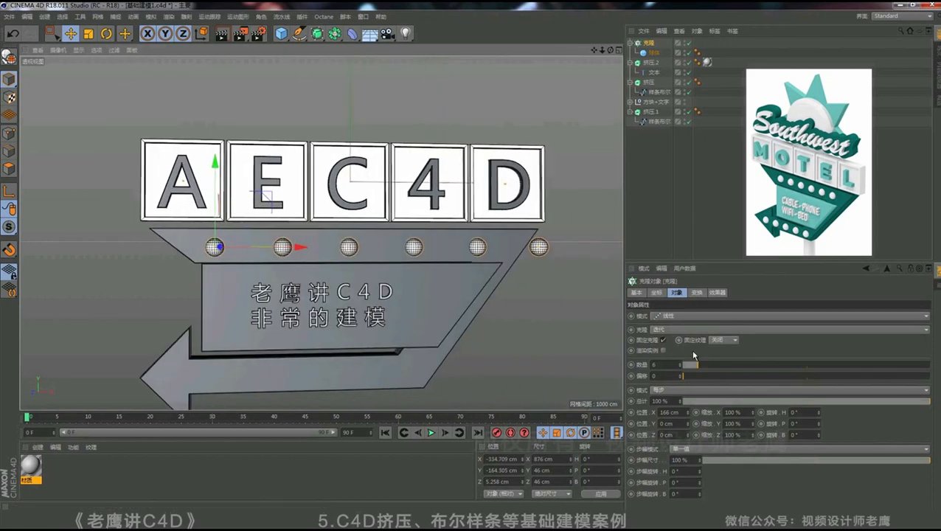
drag(689, 417, 689, 419)
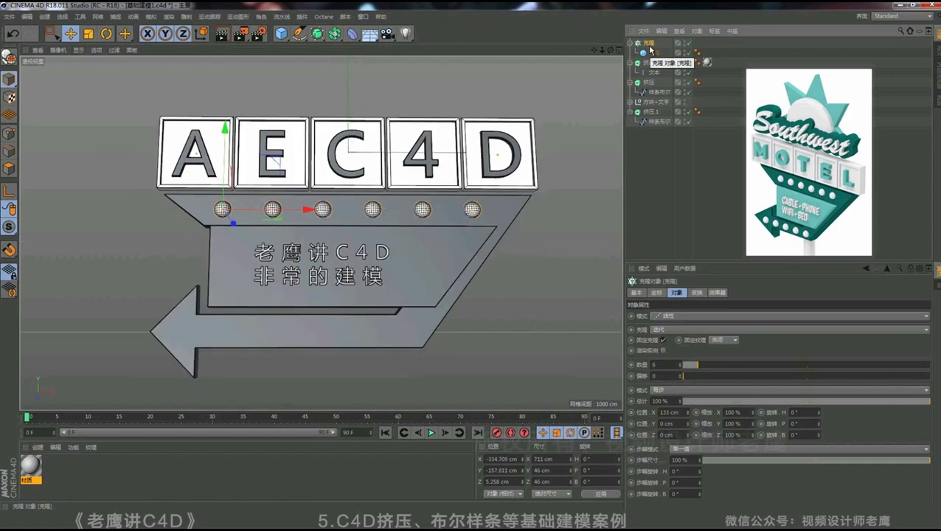
- Duplicate the sphere Cloner and move the copy onto the lower arrow at about X -428, Y -480 cm
ctrl+drag(651, 50, 656, 140)
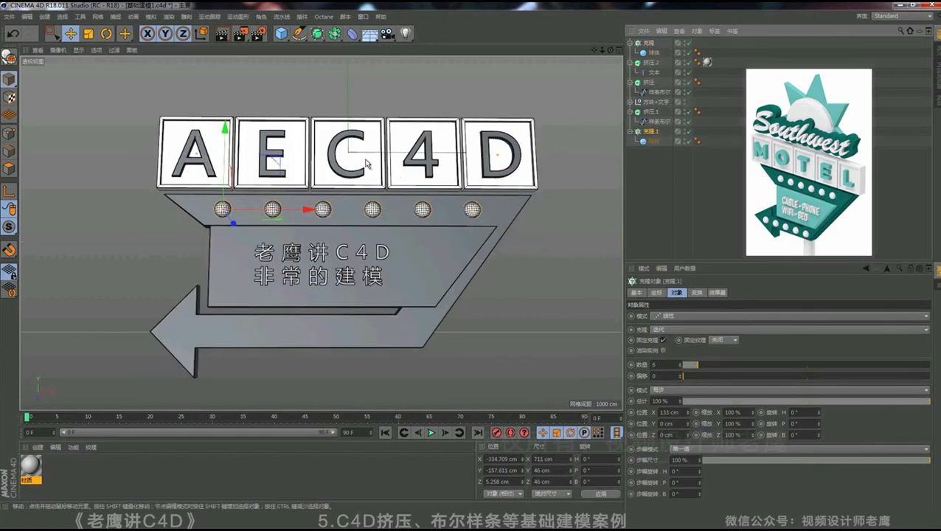
drag(222, 131, 215, 248)
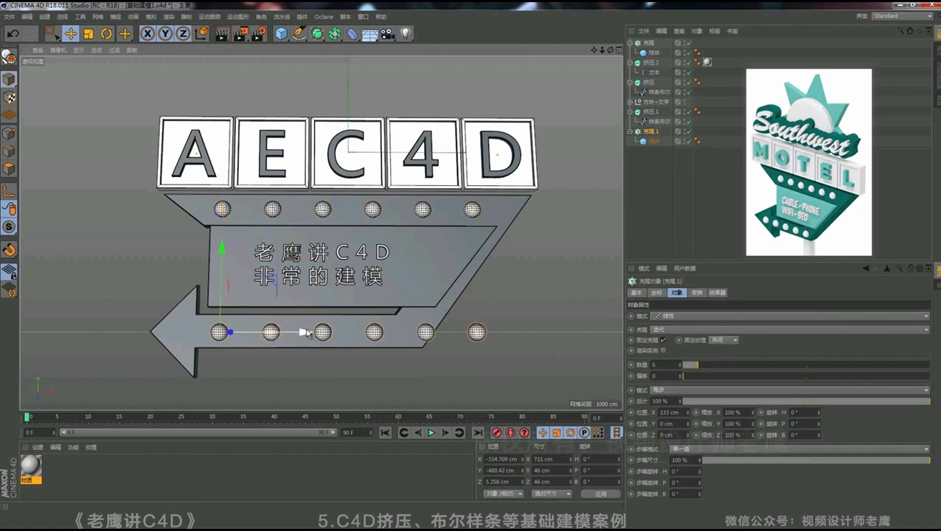
drag(306, 332, 270, 342)
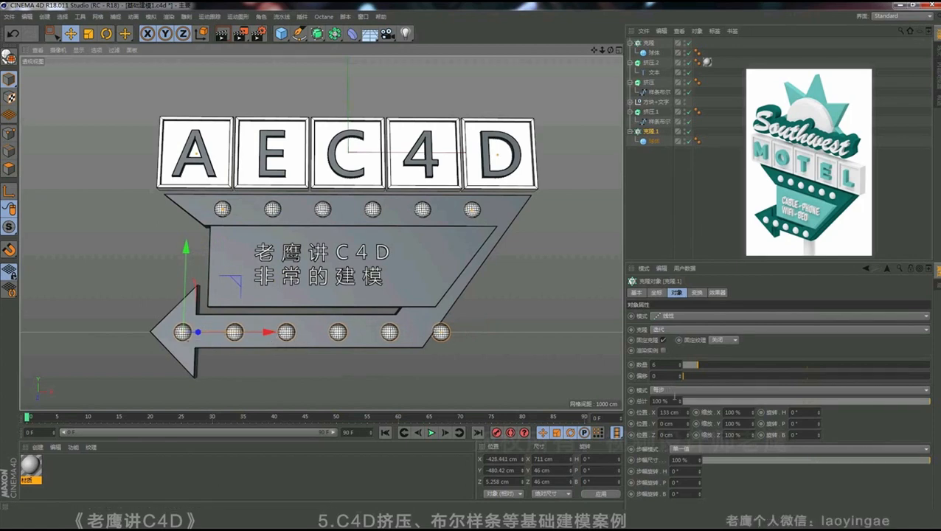
- Set the lower Cloner's count to 5 and adjust its X offset to spread the spheres evenly along the arrow's shaft
drag(689, 416, 689, 419)
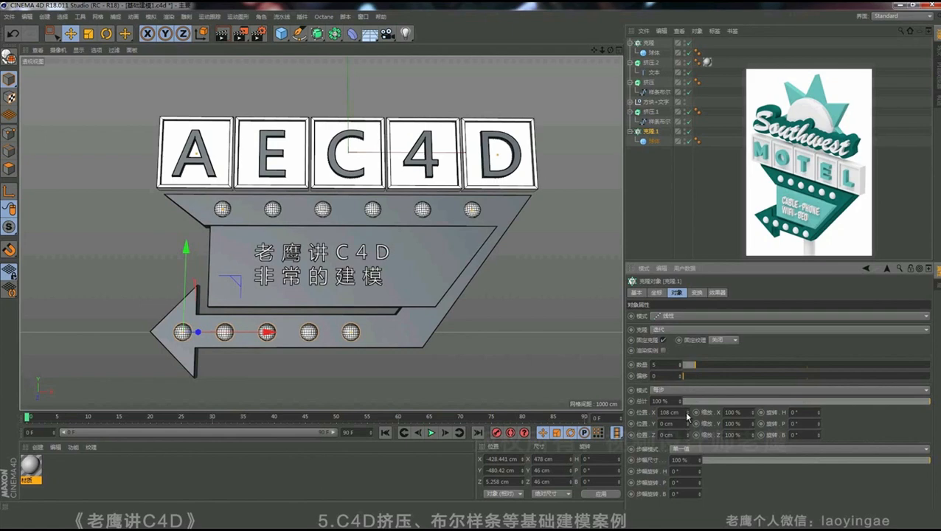
drag(688, 416, 689, 418)
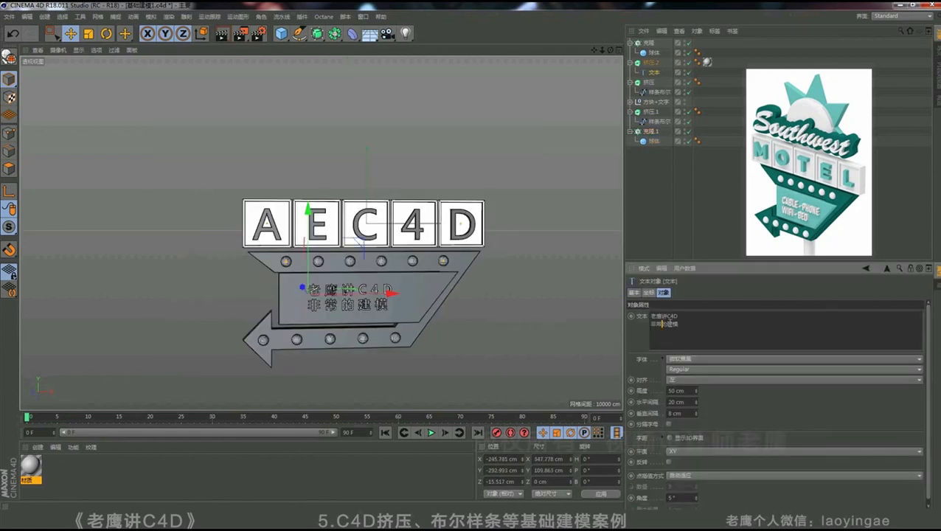
- Change the second line of the inner panel's text to 非常简单的建模 and reduce its horizontal letter spacing so it fits the panel
text(jiand)
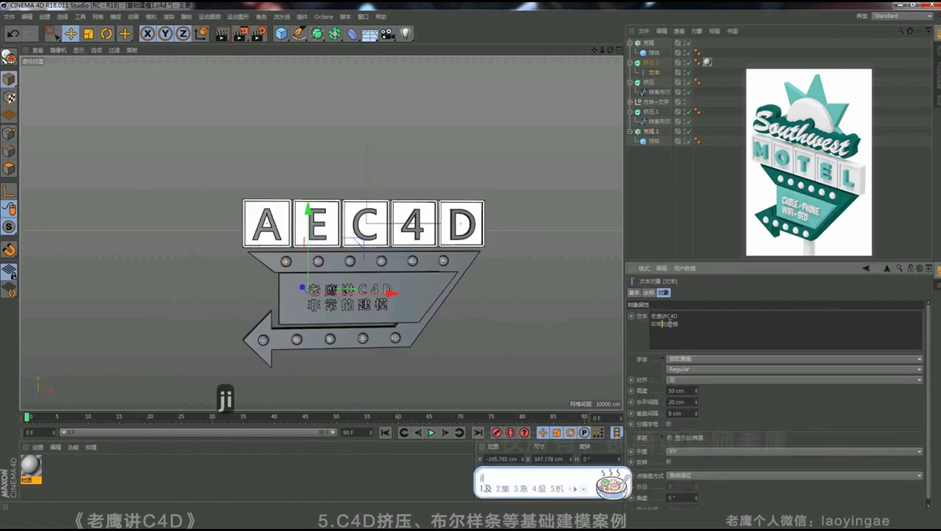
key(space)
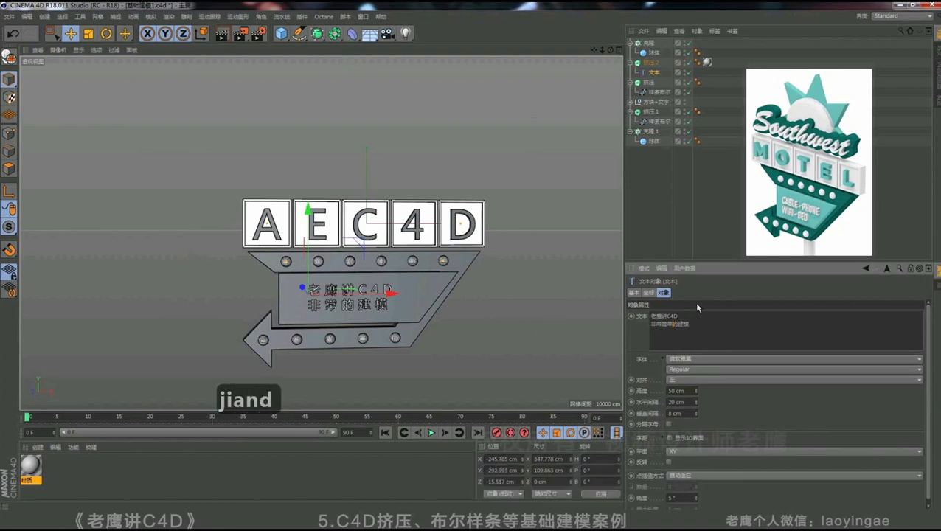
click(697, 302)
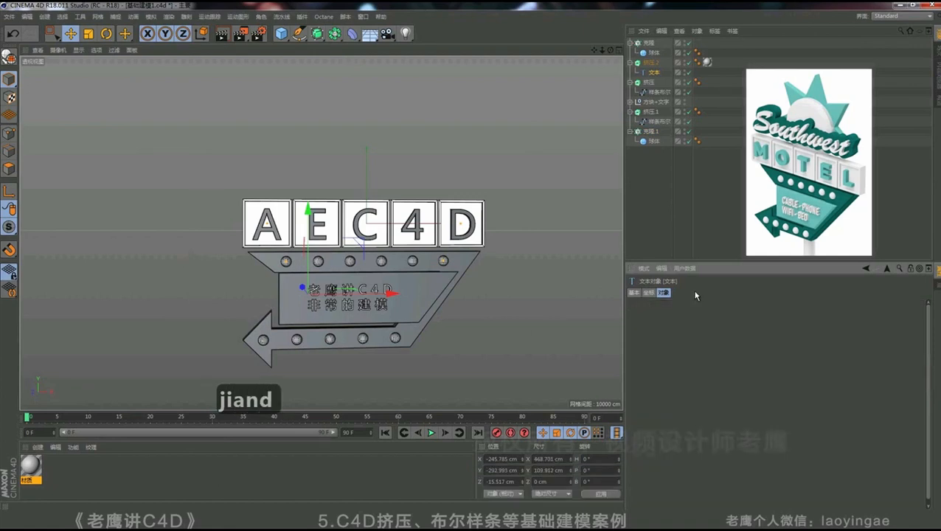
click(655, 72)
scroll(409, 288, up, 5)
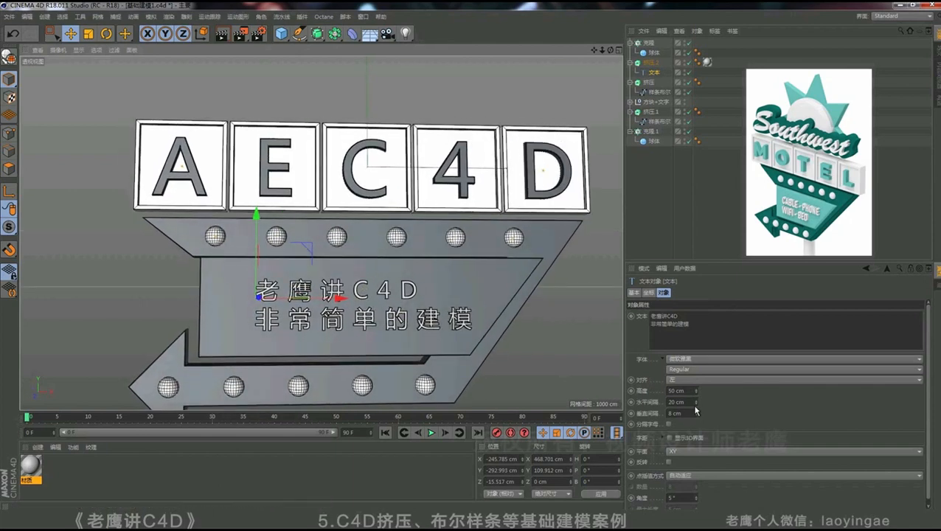
drag(695, 405, 695, 408)
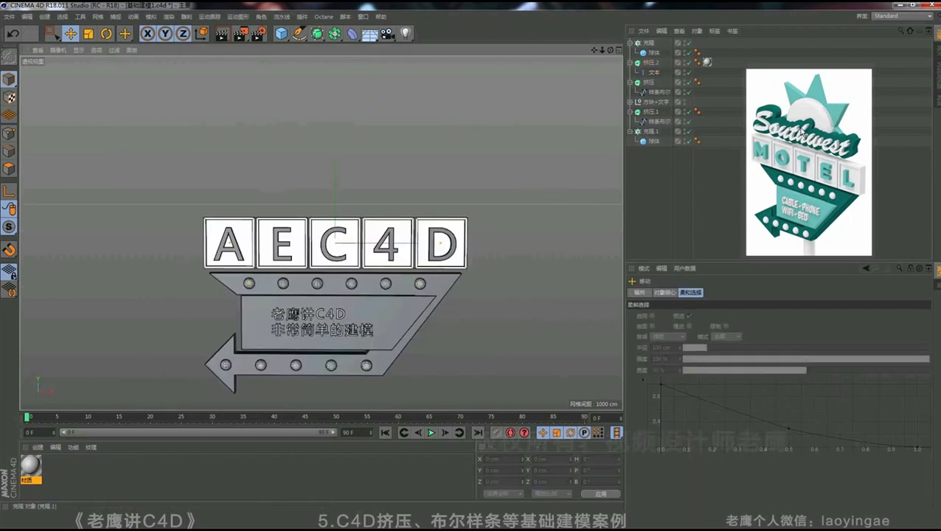
- Add a Text spline above the AEC4D letter panels at a height of about Y 197 cm and set its text to "happy"
click(299, 34)
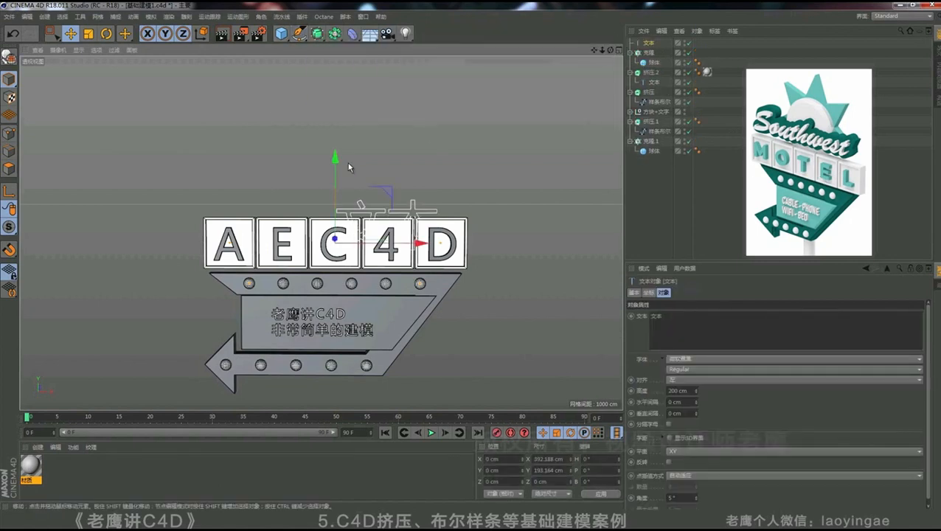
drag(336, 160, 337, 105)
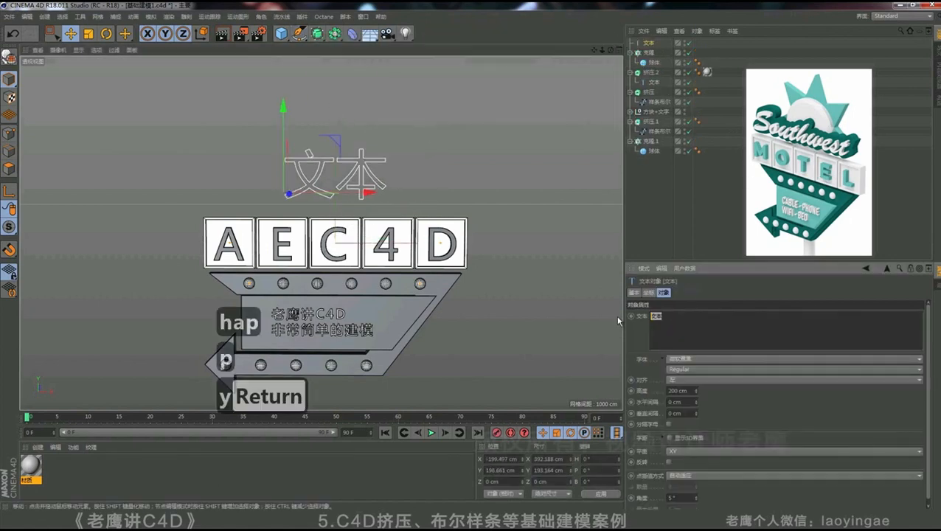
key(BackSpace)
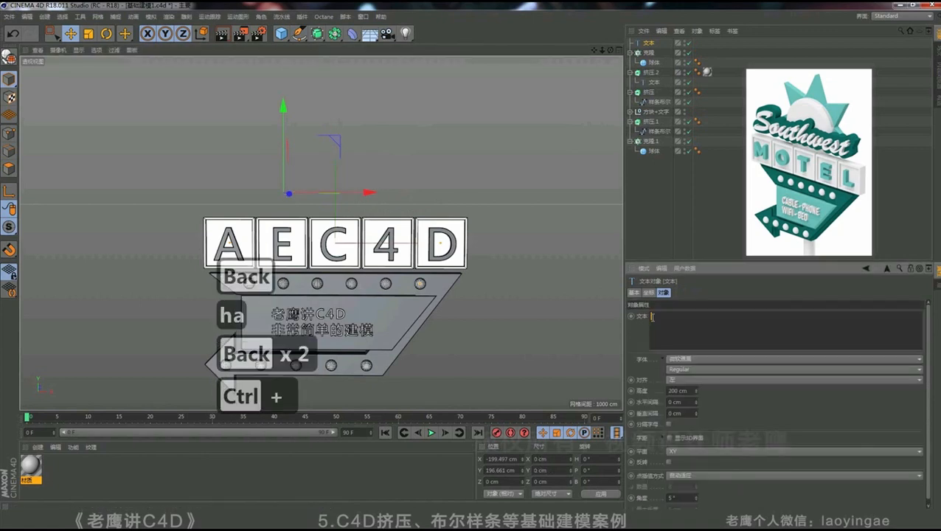
text(happy)
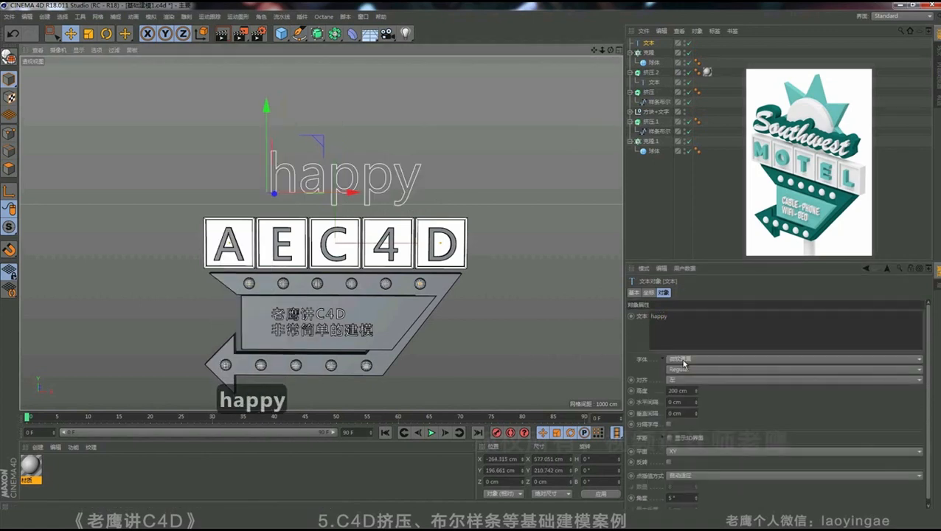
- Save the project and set the font of the "happy" text to Tekton Pro Bold
key(ctrl+s)
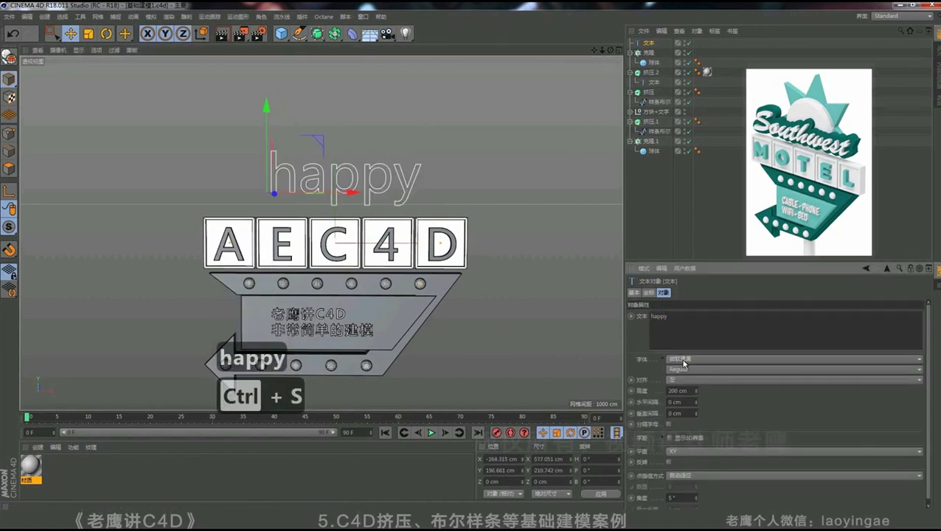
click(684, 360)
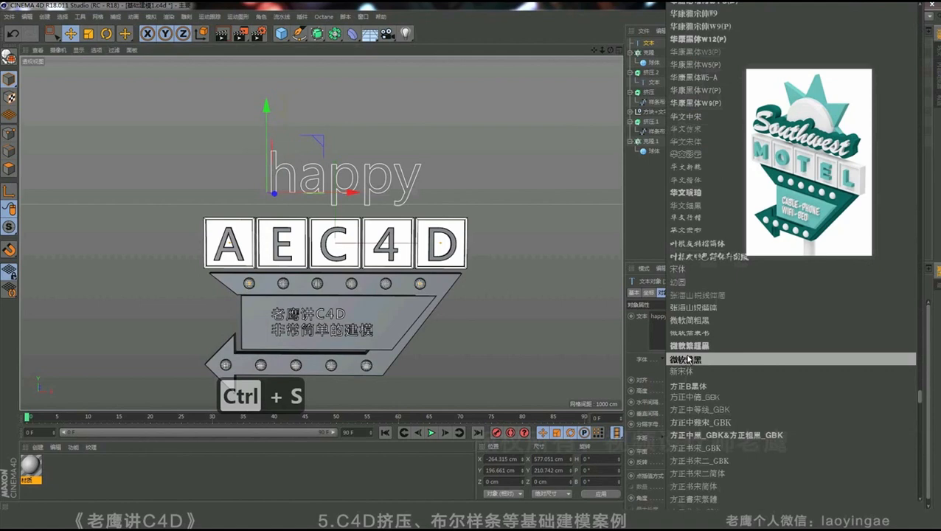
scroll(688, 360, up, 10)
click(702, 302)
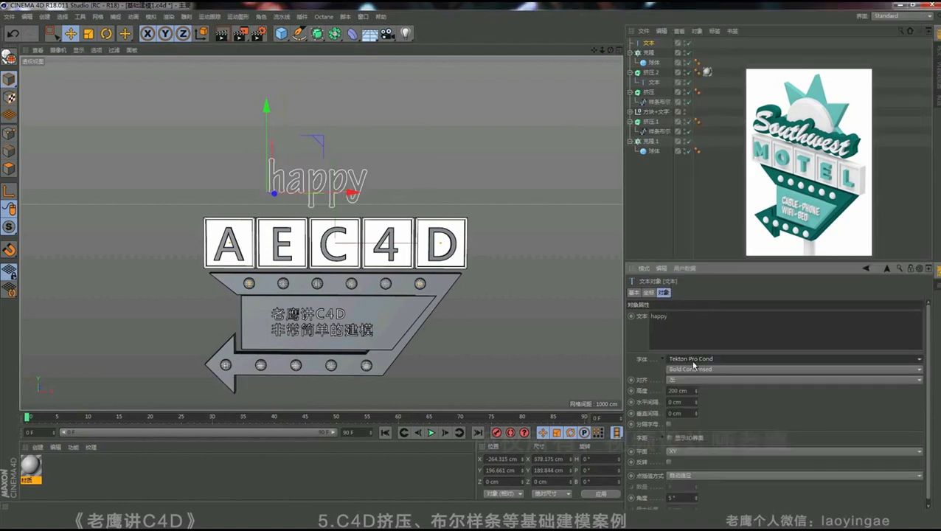
click(694, 361)
click(695, 354)
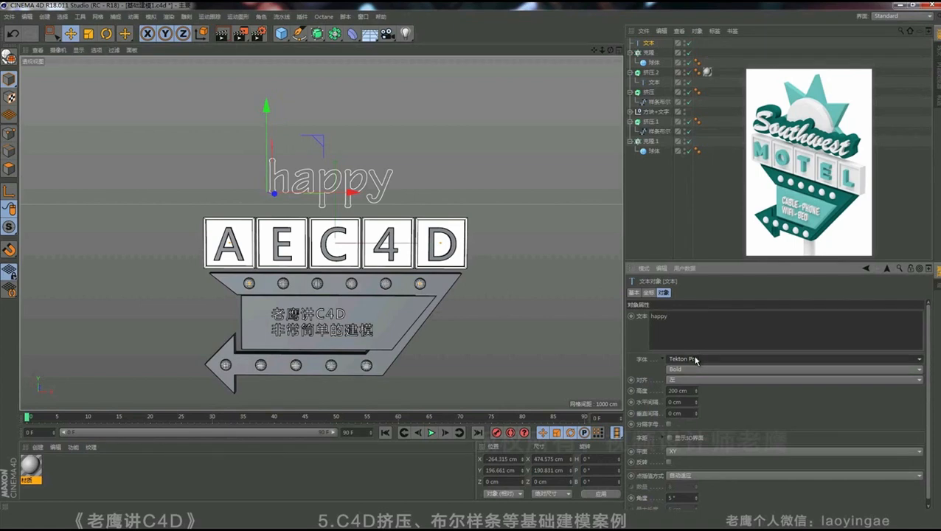
- Set the "happy" text's height to 240 cm and horizontal spacing to 11 cm, and shift it to about X -292 cm
scroll(385, 216, up, 1)
drag(346, 191, 354, 192)
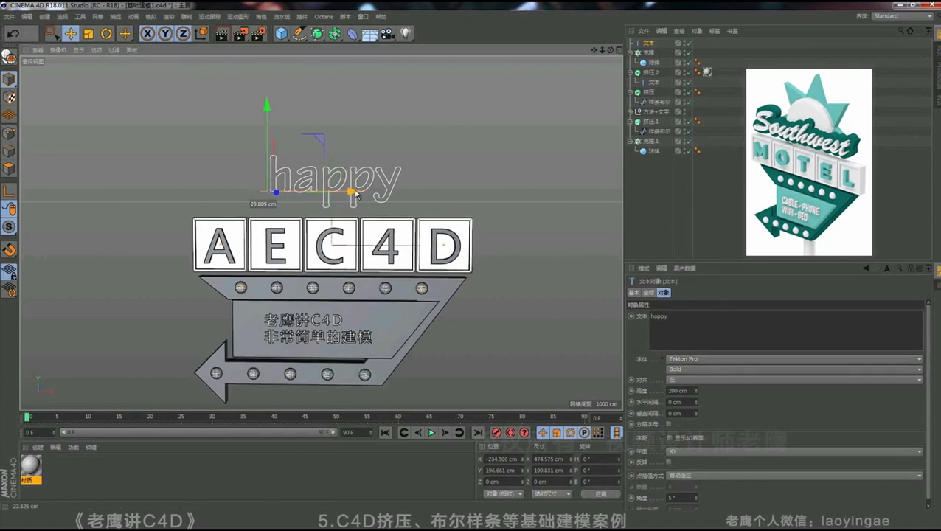
drag(696, 390, 699, 394)
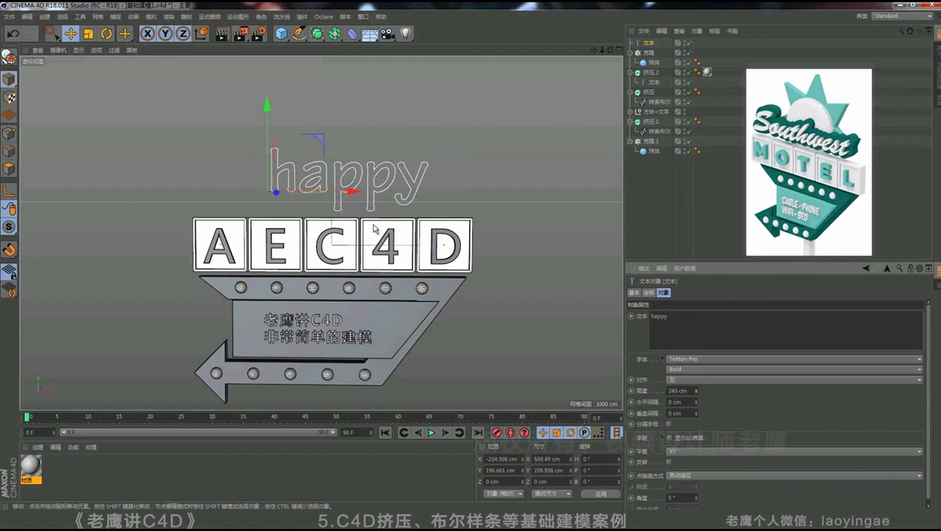
drag(352, 191, 339, 196)
drag(697, 403, 699, 405)
drag(338, 195, 335, 195)
scroll(335, 195, up, 1)
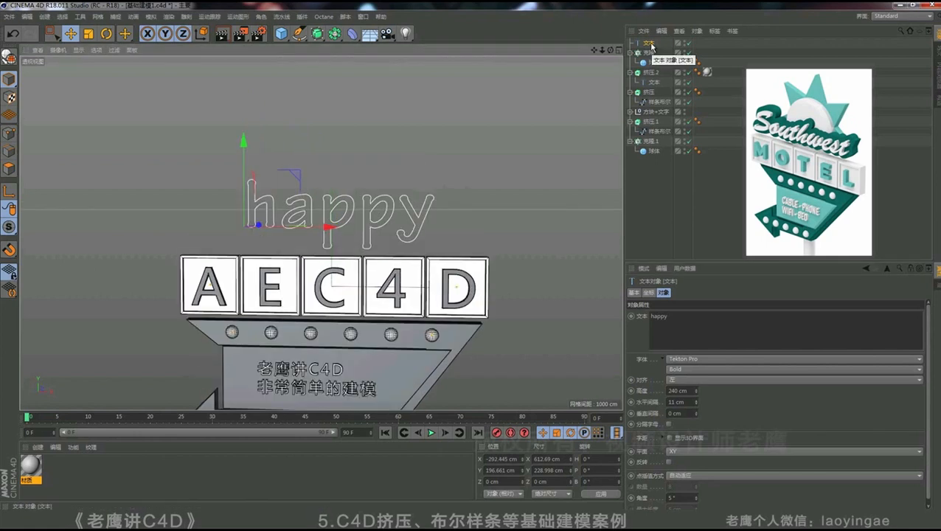
- Duplicate the "happy" Text spline, disable the original, and make the copy editable
drag(651, 45, 655, 49)
click(723, 51)
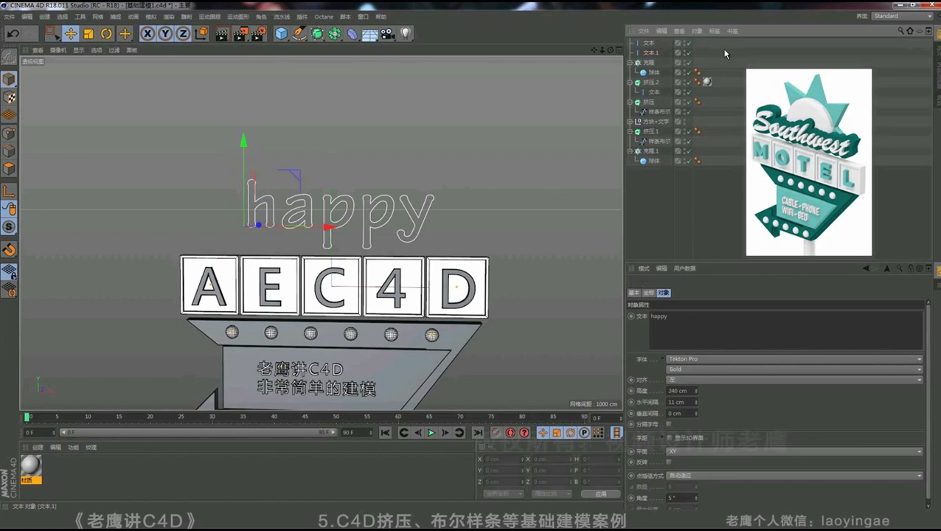
click(668, 53)
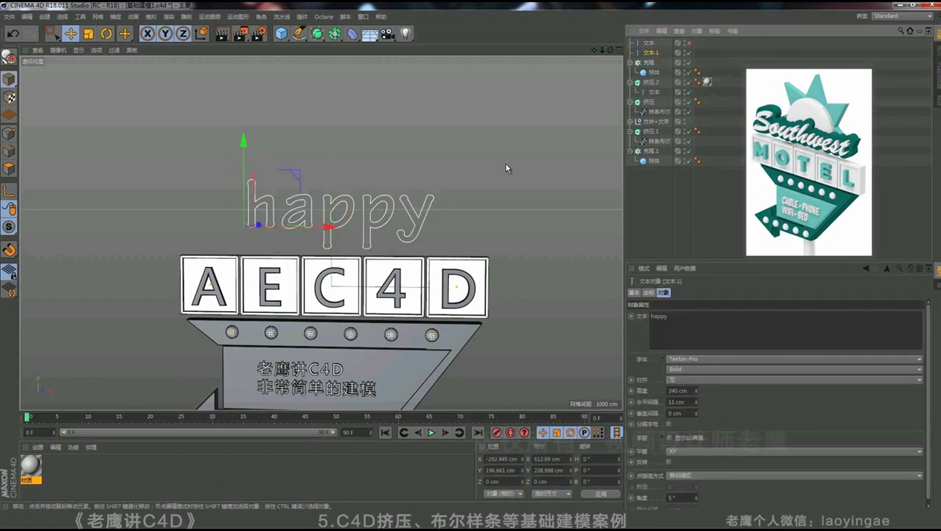
key(c)
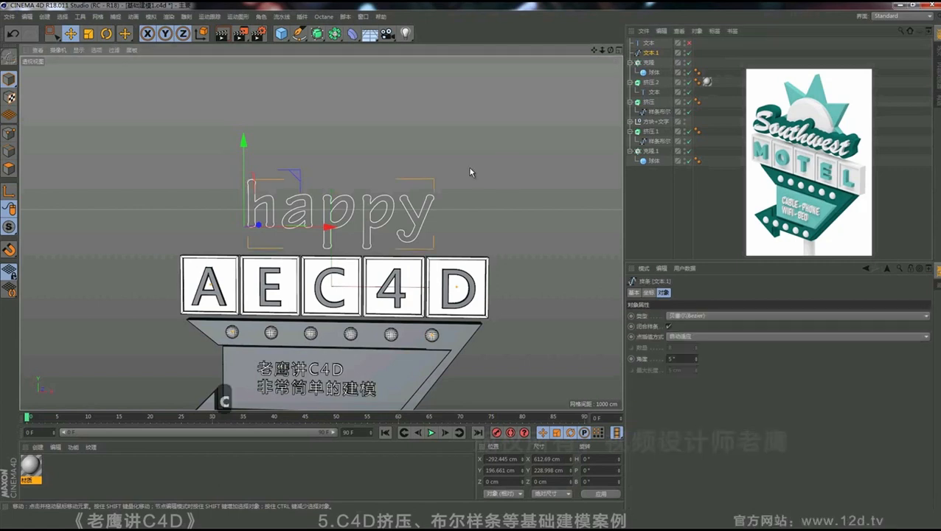
- Create an enlarged outline around the editable "happy" spline in point mode, wide enough for neighbouring letters to overlap
click(8, 132)
right_click(319, 161)
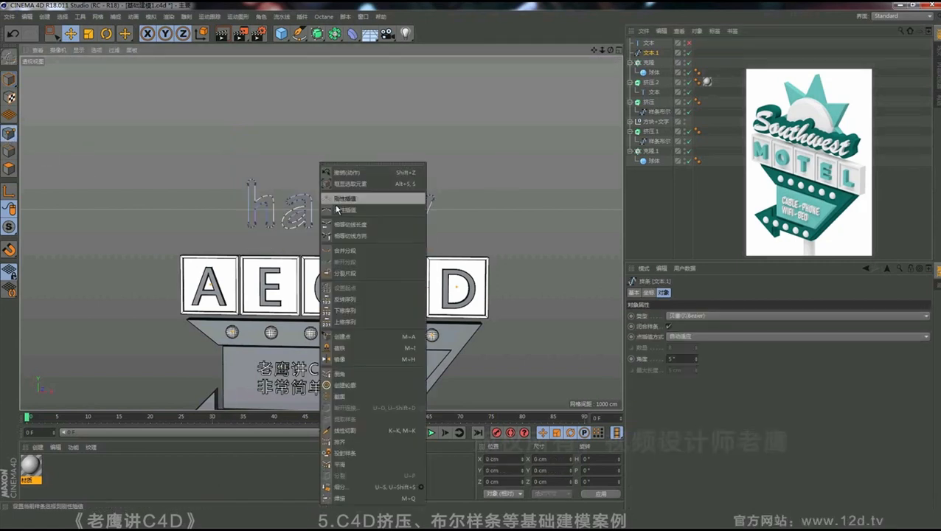
click(354, 385)
scroll(382, 253, up, 8)
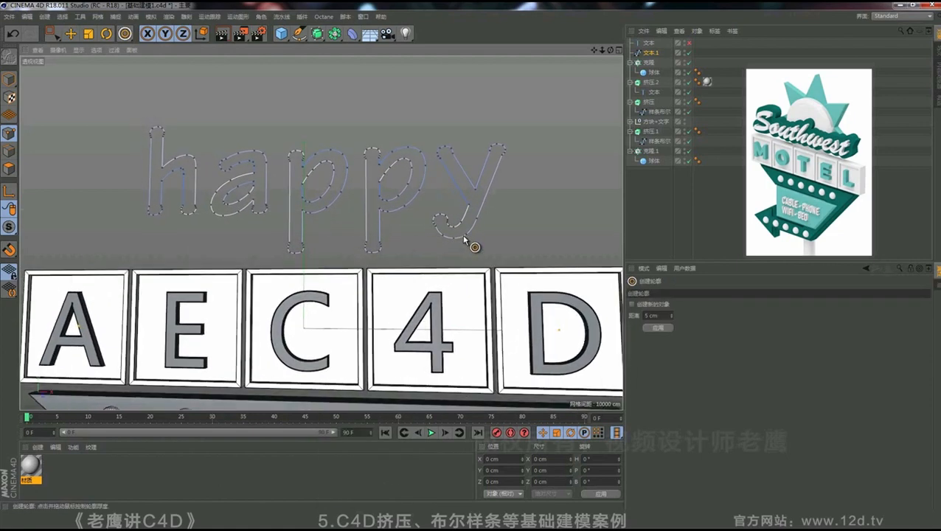
drag(464, 236, 473, 258)
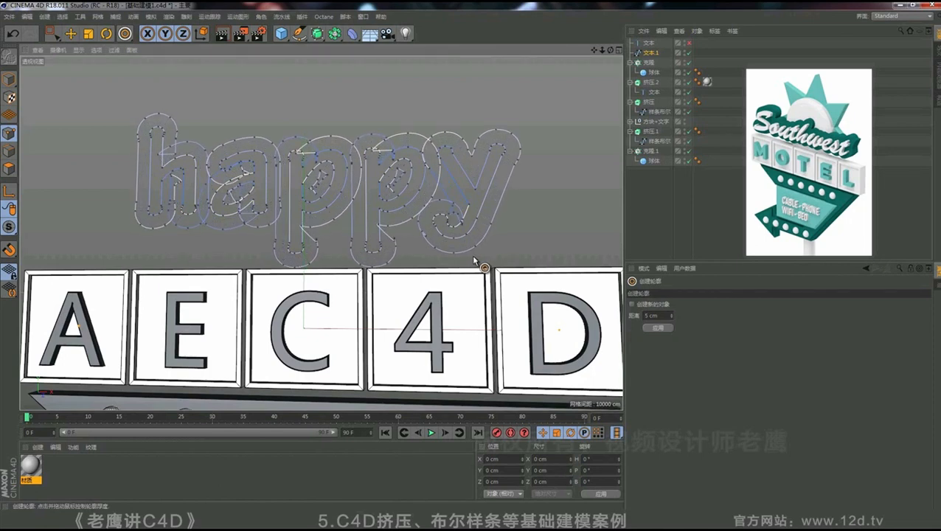
- Try to merge the outlined "happy" spline with a rectangle of about 116 cm over the first p, using a Spline Mask
click(299, 33)
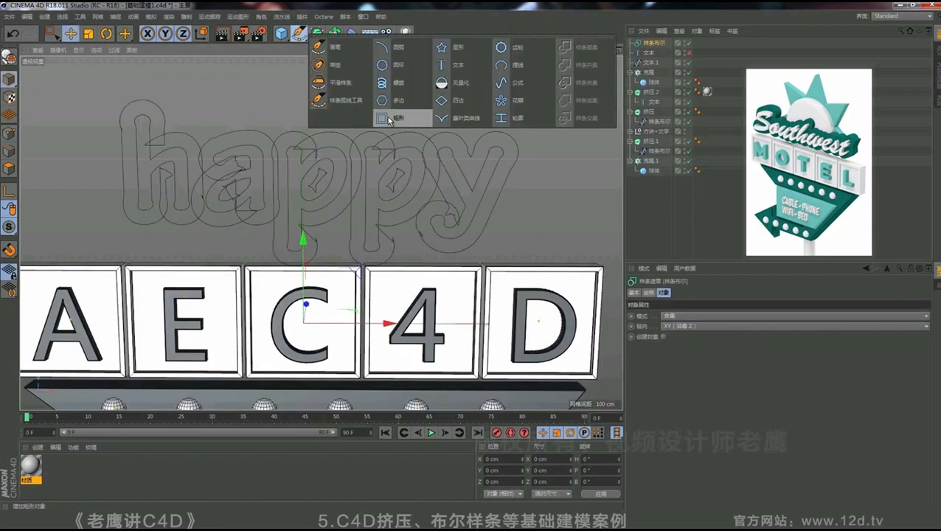
click(388, 119)
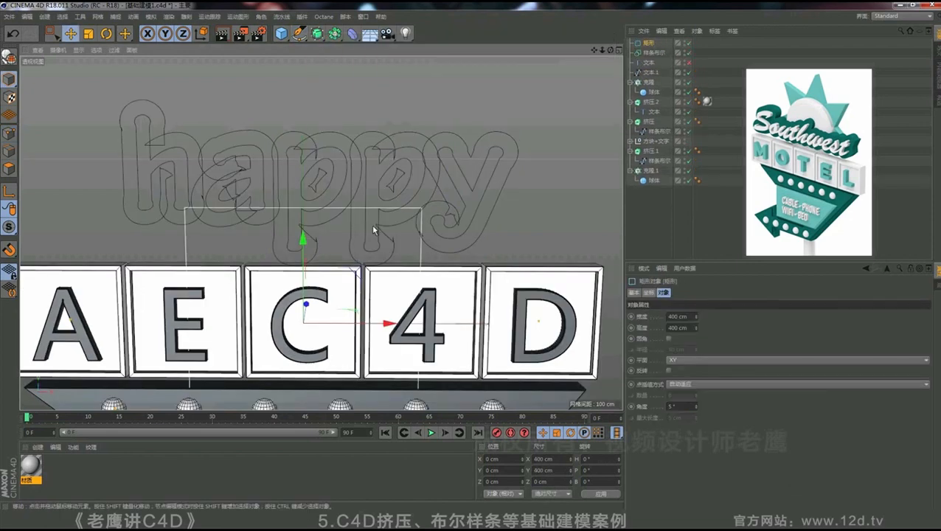
drag(303, 239, 305, 159)
click(88, 34)
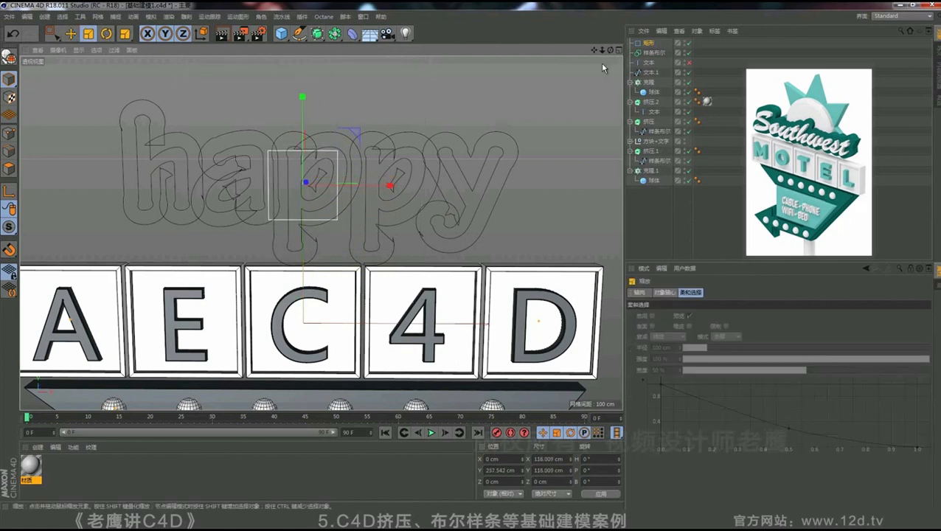
mouse_move(649, 43)
mouse_down()
mouse_move(649, 68)
mouse_move(649, 43)
mouse_up()
ctrl+click(650, 72)
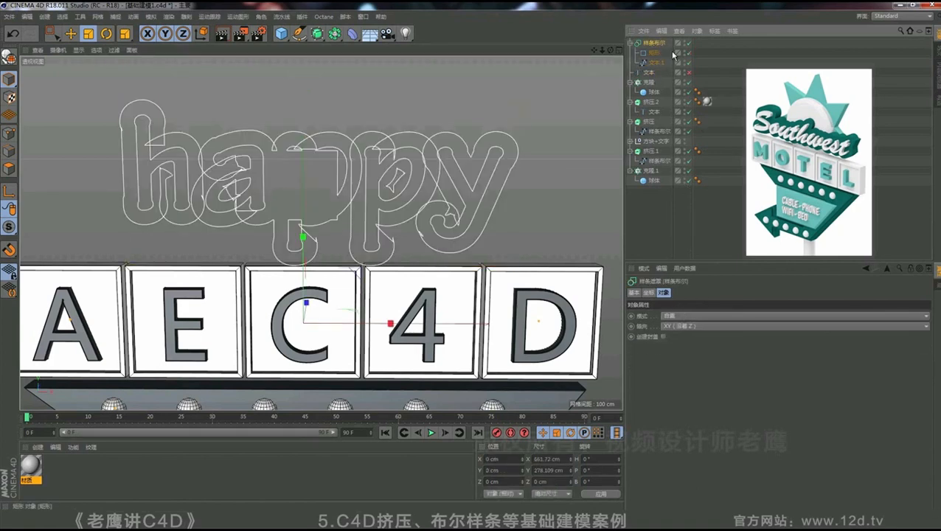
alt+drag(318, 179, 317, 170)
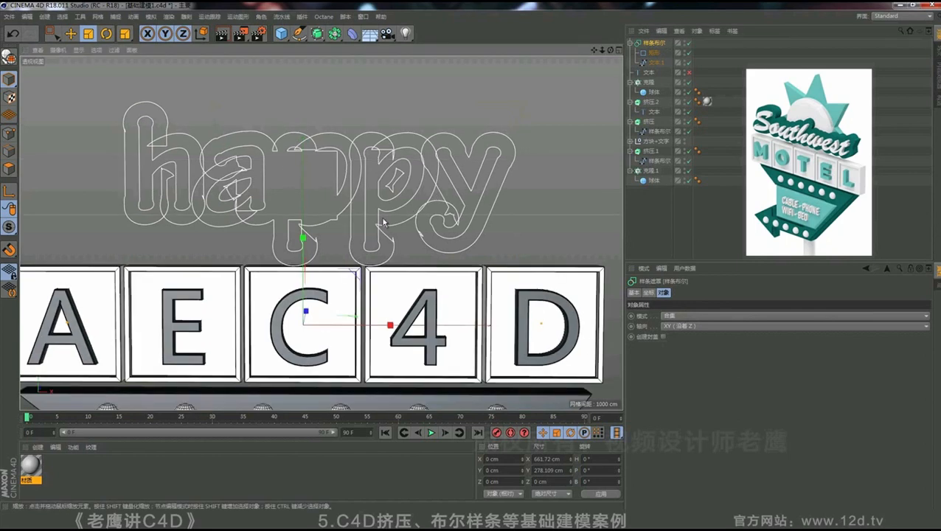
- Disable the Spline Mask and delete the test rectangle inside it
click(655, 53)
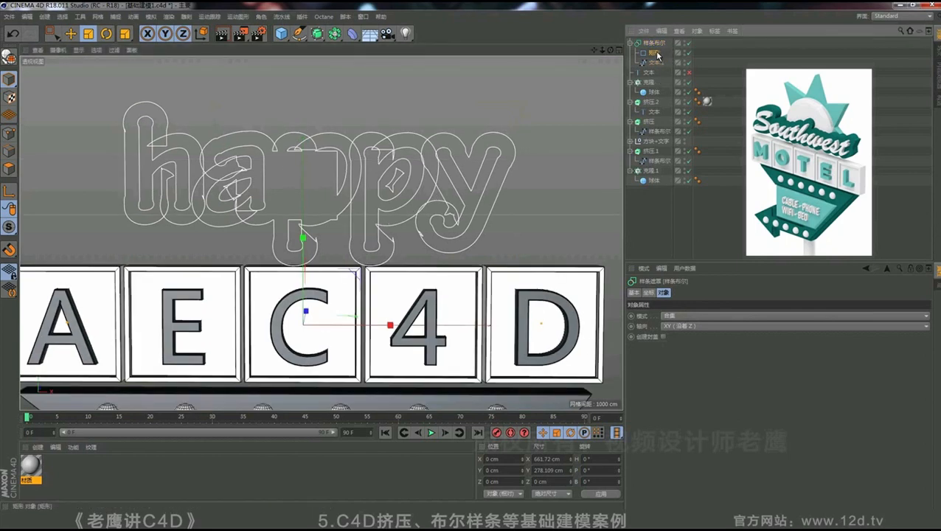
key(Delete)
key(ctrl+z)
click(647, 56)
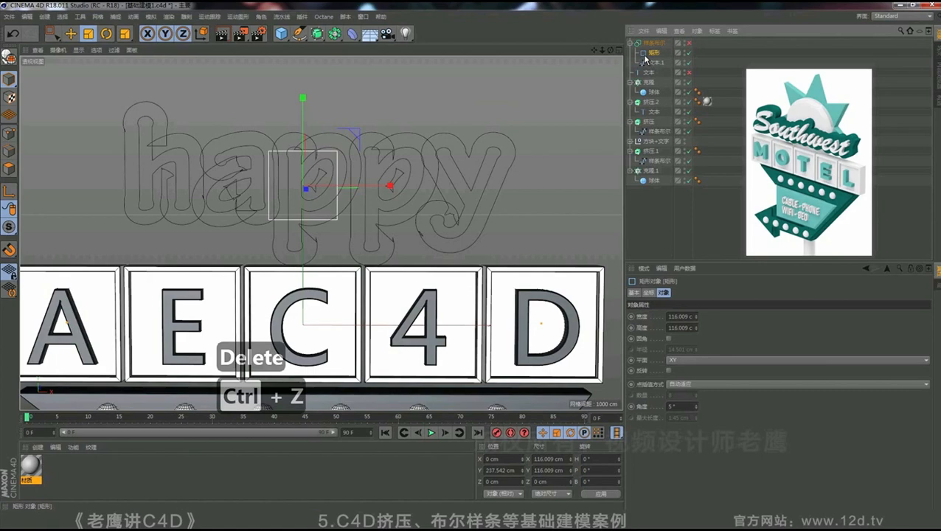
key(Delete)
- In the front view, start a Pen spline along the lower edge of the outlined h and a, up to the first p
middle_click(262, 195)
middle_click(414, 306)
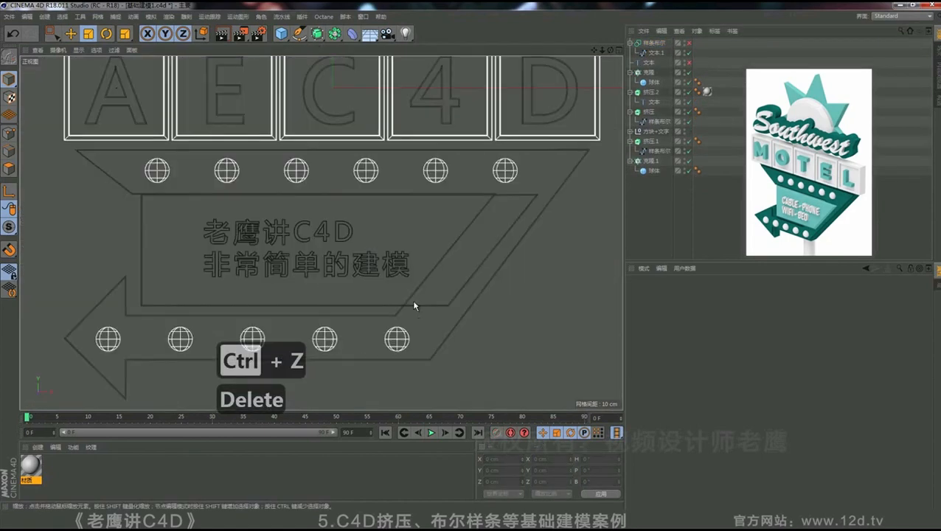
alt+middle_drag(354, 70, 359, 224)
alt+middle_drag(333, 104, 324, 184)
scroll(325, 185, up, 3)
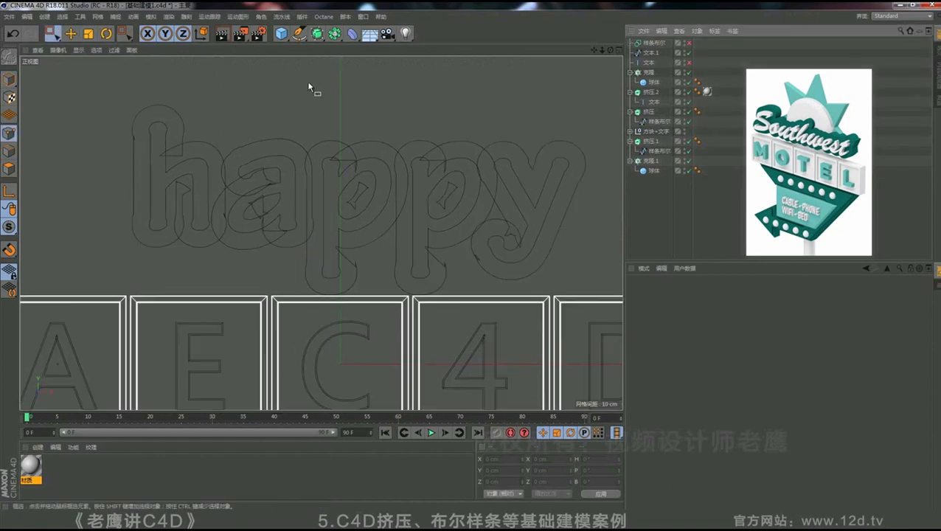
click(298, 33)
click(331, 49)
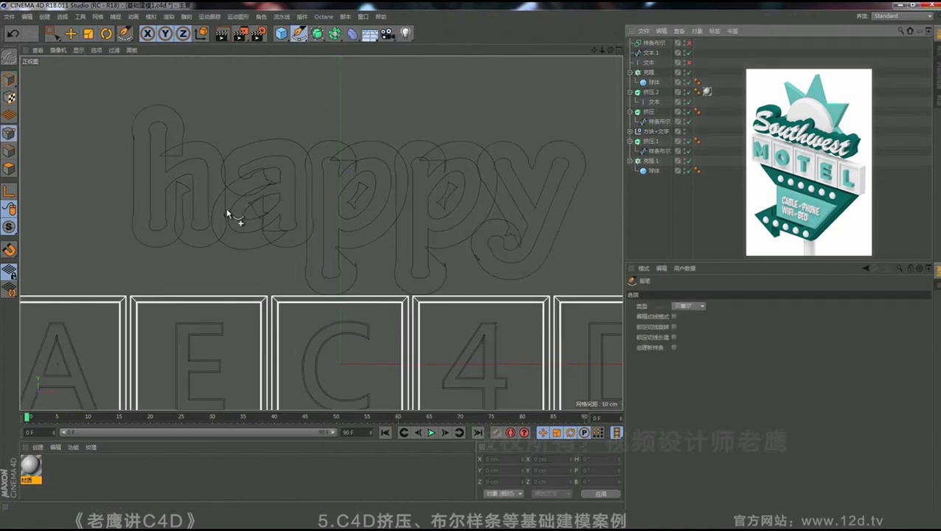
scroll(238, 213, up, 4)
scroll(252, 234, up, 1)
click(190, 258)
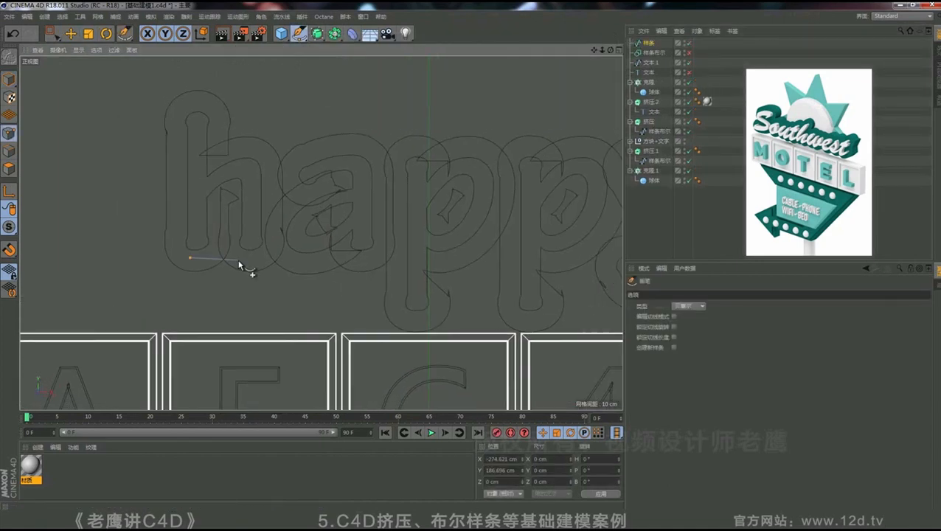
click(239, 259)
key(ctrl+z)
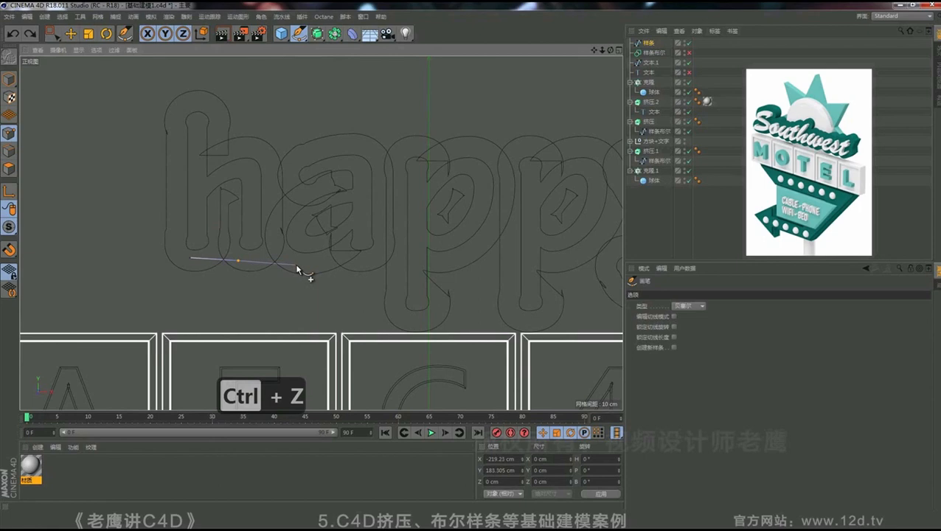
click(296, 263)
click(364, 266)
click(385, 261)
click(397, 271)
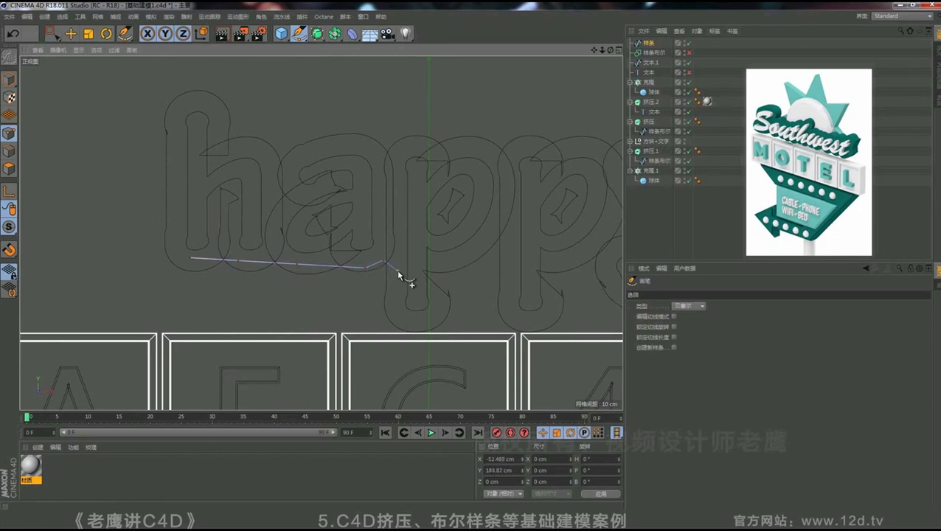
- Continue the Pen spline around the descenders of both p letters, keeping the points inside the letter outlines
click(399, 315)
click(426, 321)
click(445, 306)
click(431, 287)
click(431, 258)
click(458, 249)
click(487, 232)
click(507, 240)
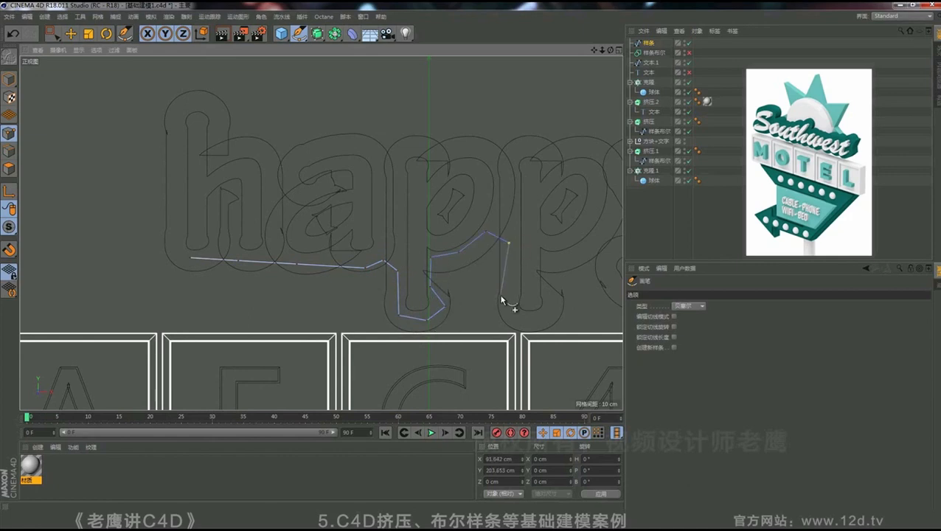
alt+middle_drag(504, 309, 374, 298)
click(410, 310)
click(421, 298)
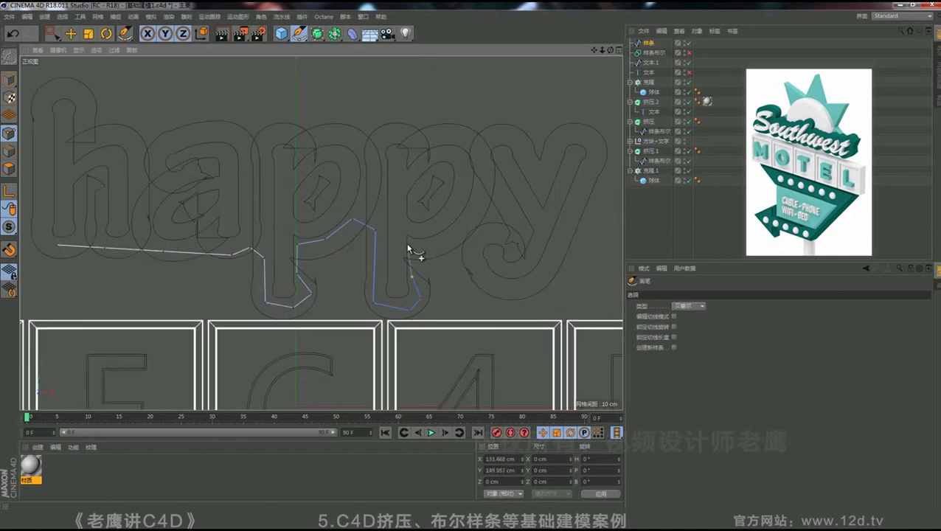
click(405, 276)
click(410, 255)
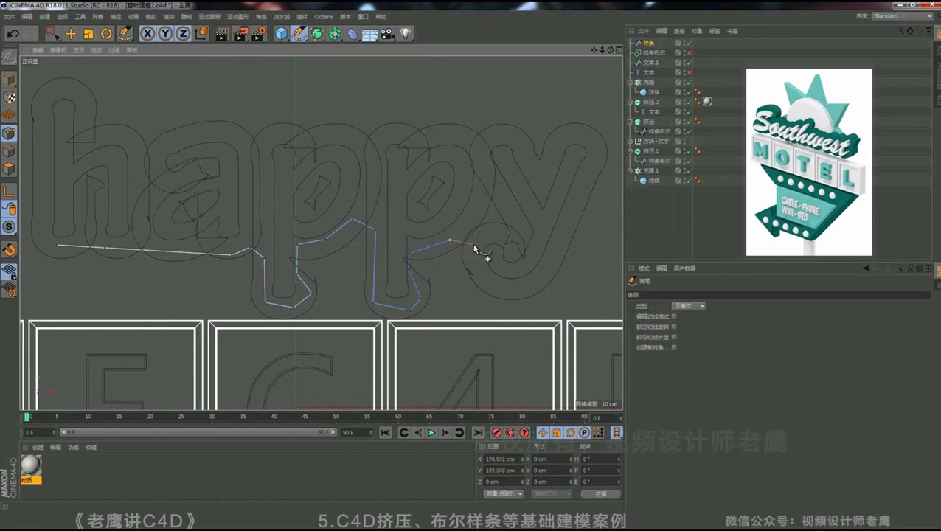
- Continue the Pen spline around the y's tail and up its right arm to the notch between its arms
click(472, 248)
click(481, 279)
click(528, 290)
click(557, 251)
click(591, 159)
click(594, 133)
click(544, 160)
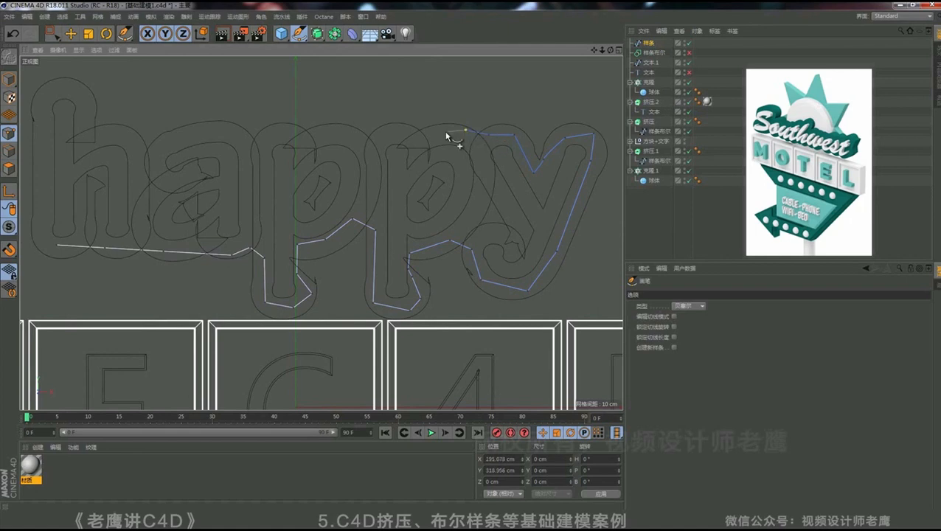
- Run the Pen spline back along the tops of the letters, around the h's stem, and close it at the starting point
click(351, 135)
click(131, 147)
click(84, 116)
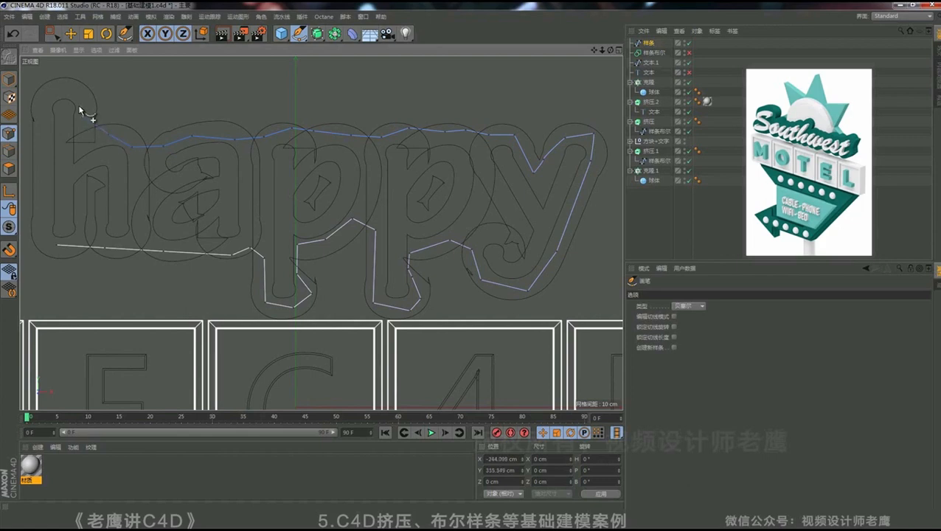
click(79, 93)
click(50, 87)
click(45, 110)
click(43, 221)
click(56, 247)
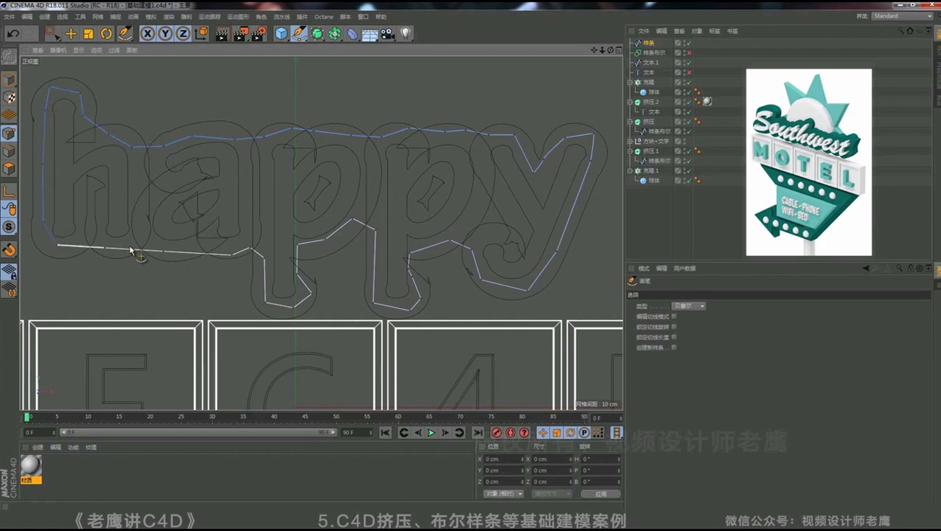
- Add a Spline Mask in union mode and place the traced spline and the outlined happy text inside it
click(72, 33)
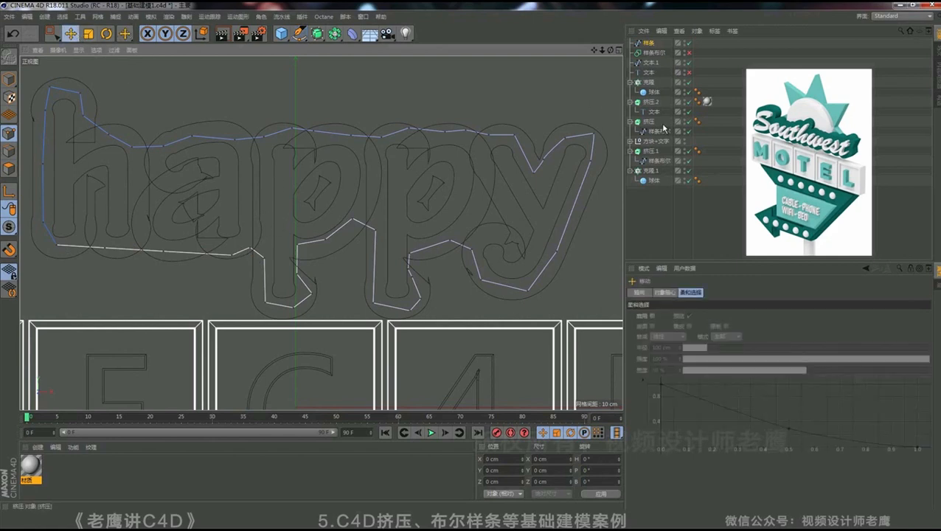
drag(334, 33, 362, 65)
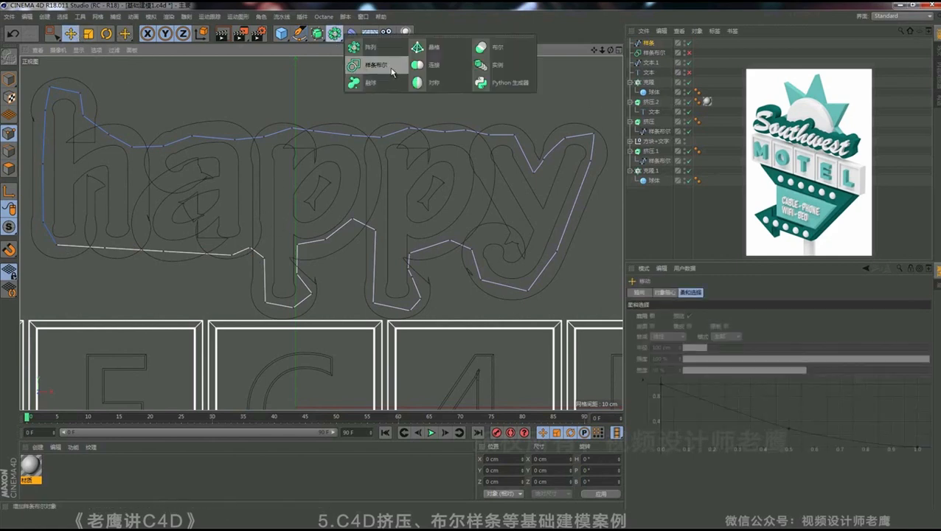
click(392, 72)
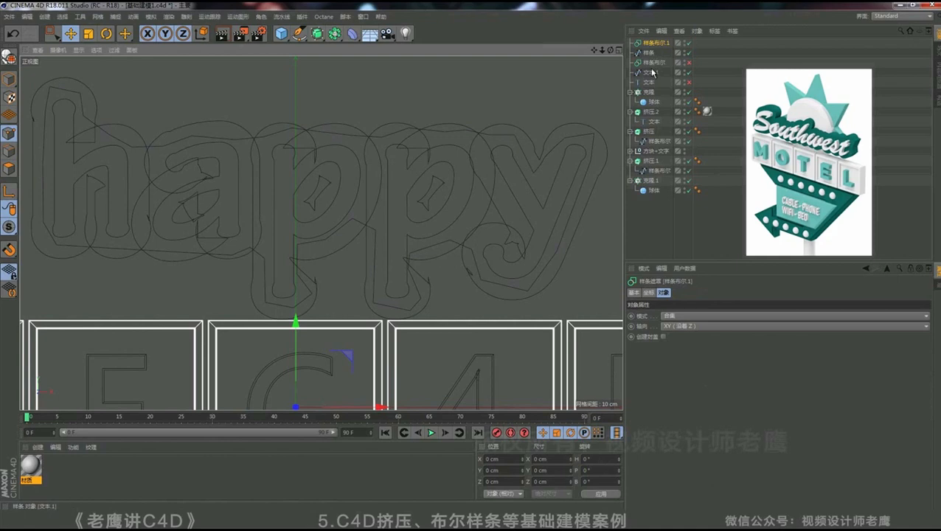
drag(650, 72, 660, 46)
ctrl+click(649, 54)
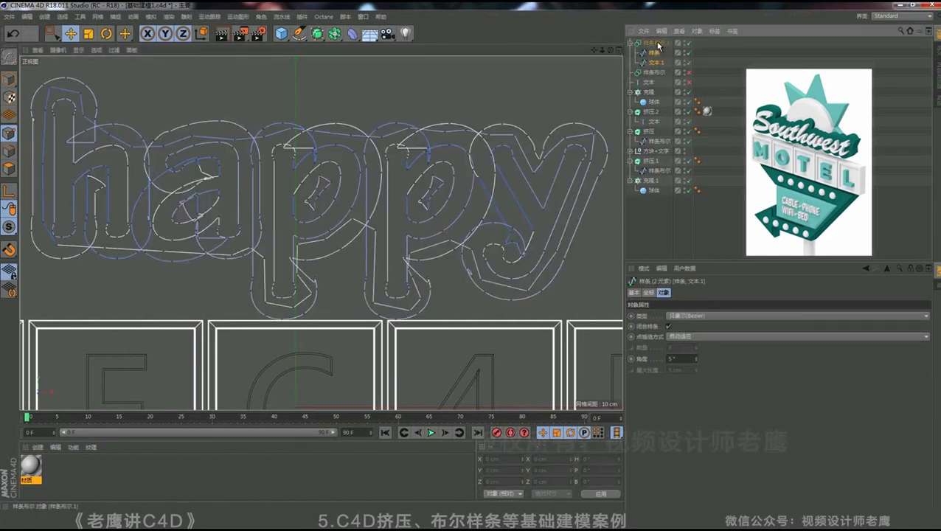
click(712, 44)
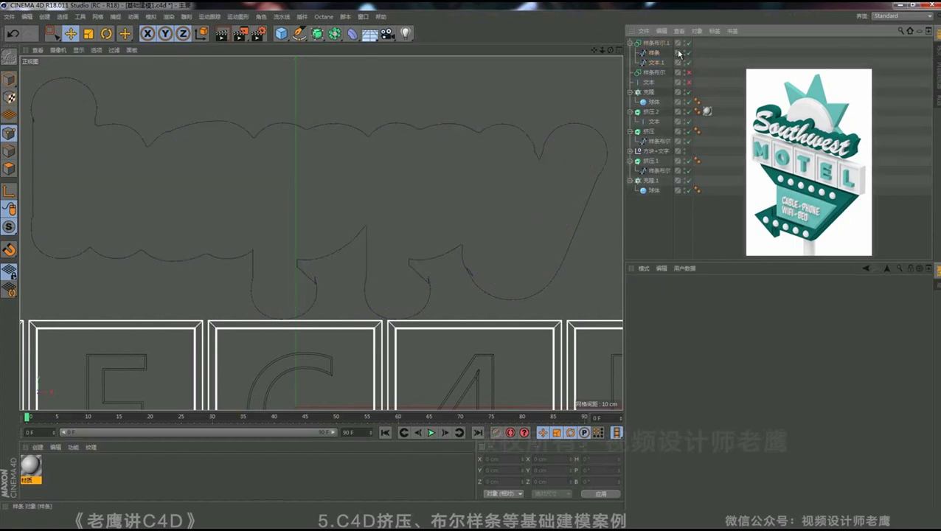
click(656, 44)
scroll(420, 186, down, 4)
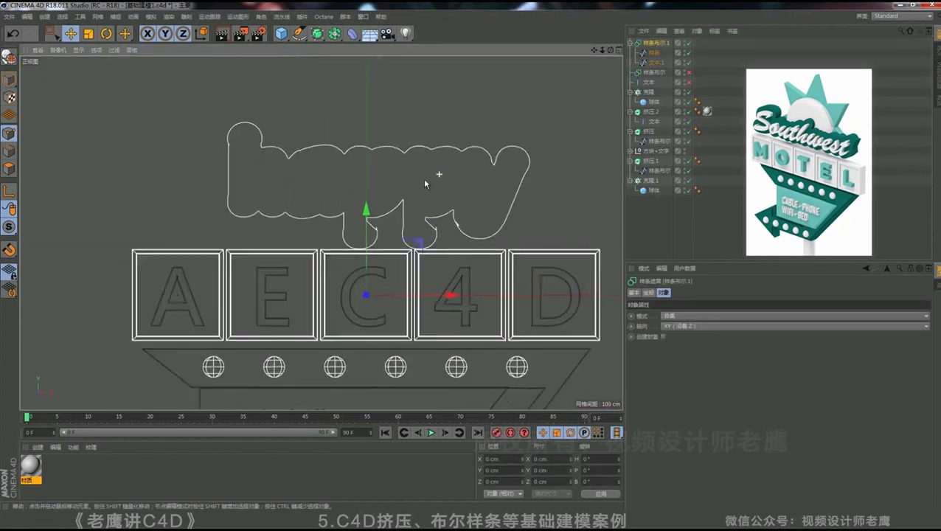
scroll(422, 177, up, 5)
scroll(385, 193, down, 3)
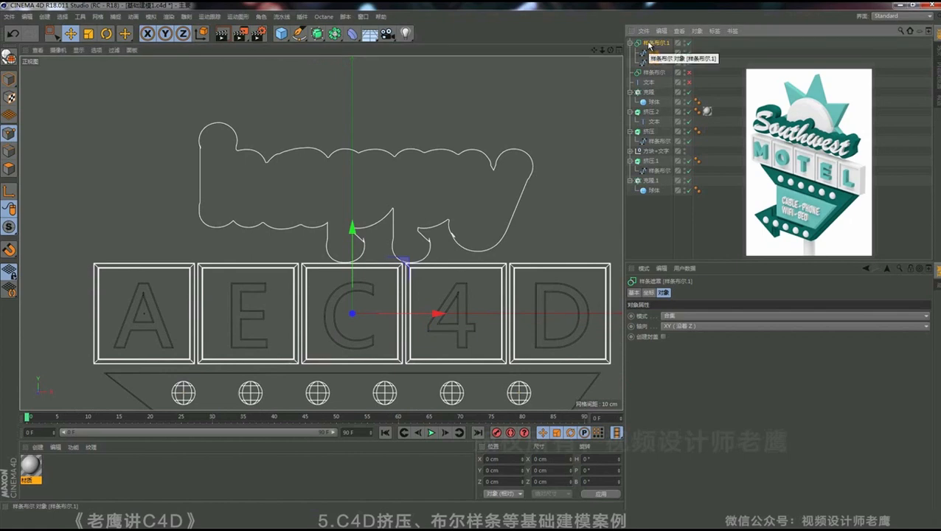
- Convert the union of the traced spline and text outline into an editable spline and return to the perspective view
key(c)
click(592, 78)
middle_click(592, 77)
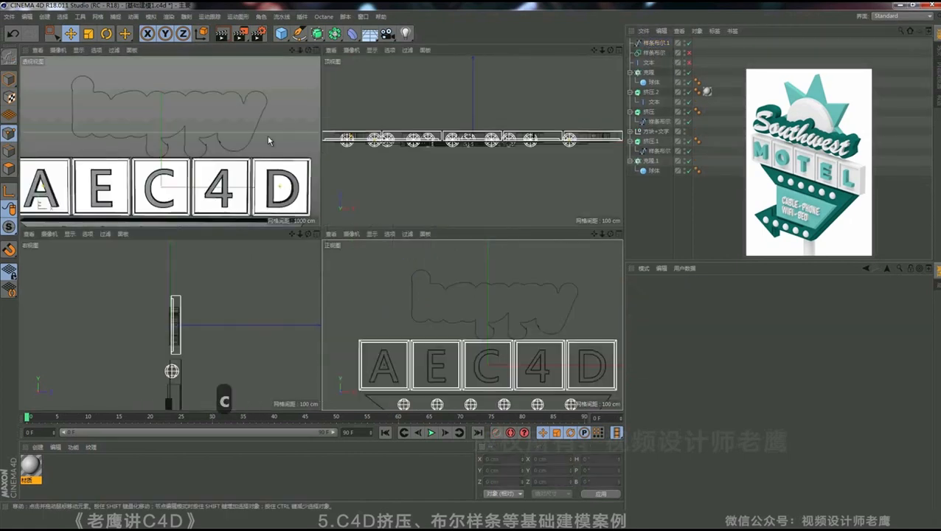
middle_click(267, 134)
alt+drag(250, 150, 324, 193)
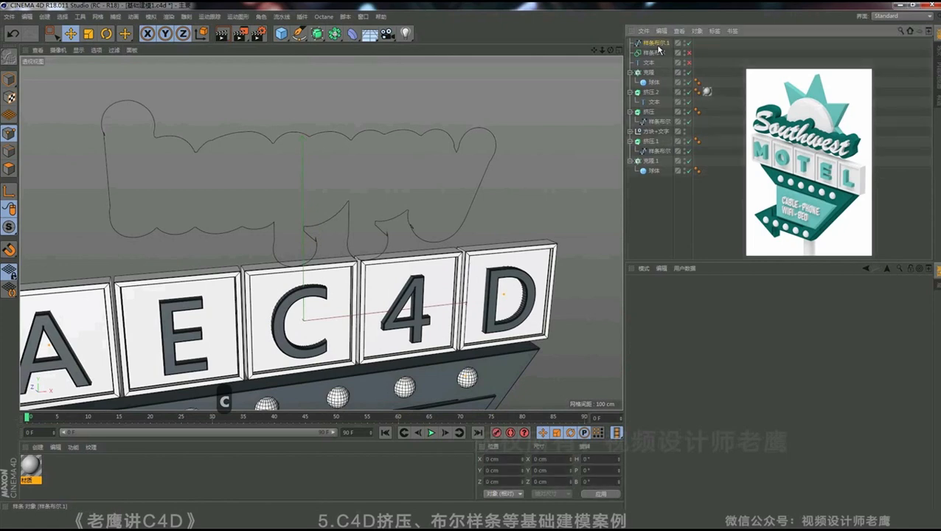
- Extrude the merged happy outline into a backing plate and push it slightly backward in depth
click(655, 43)
click(325, 33)
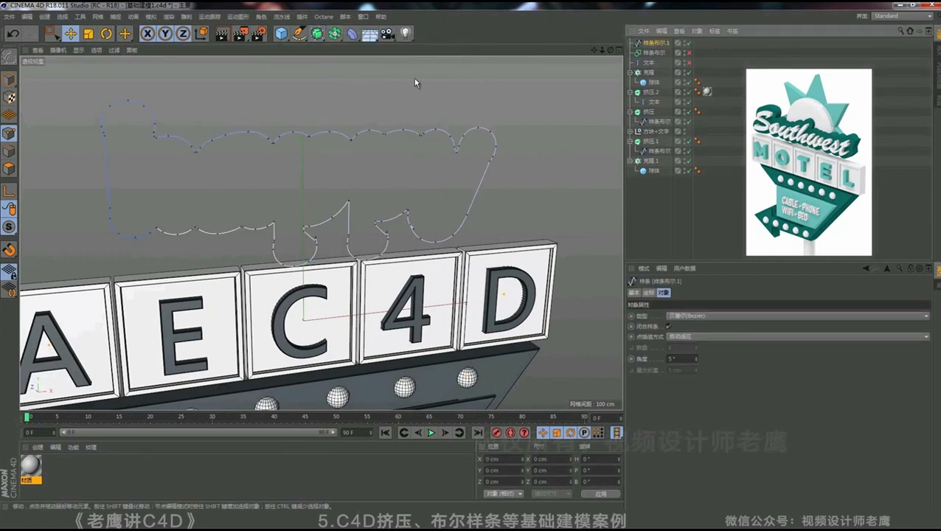
click(317, 33)
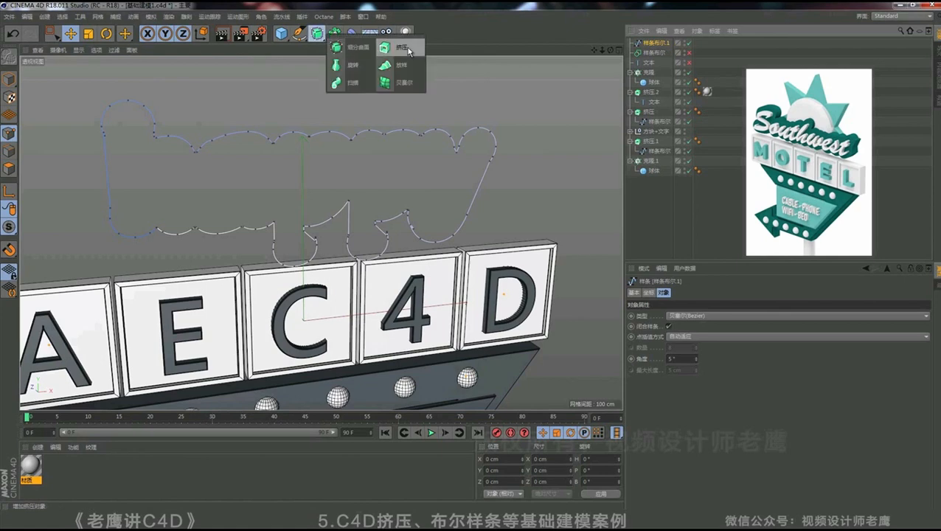
alt+click(404, 47)
alt+drag(408, 154, 441, 161)
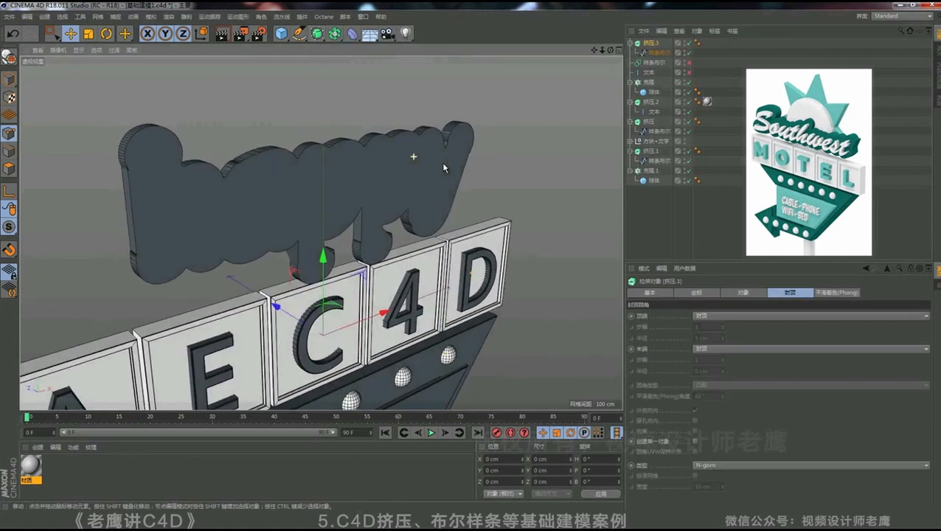
click(648, 44)
drag(283, 307, 277, 306)
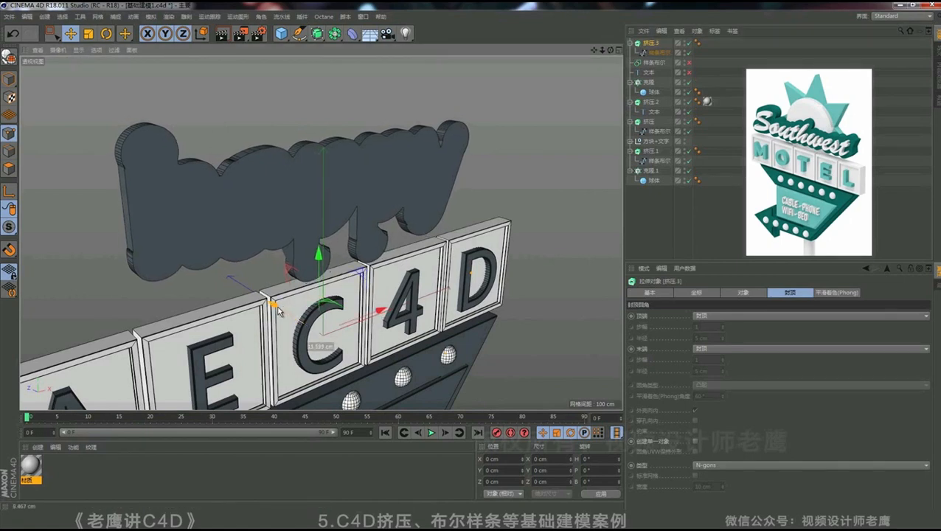
- Re-enable the happy text spline and extrude it into raised letters in front of the backing plate
click(689, 72)
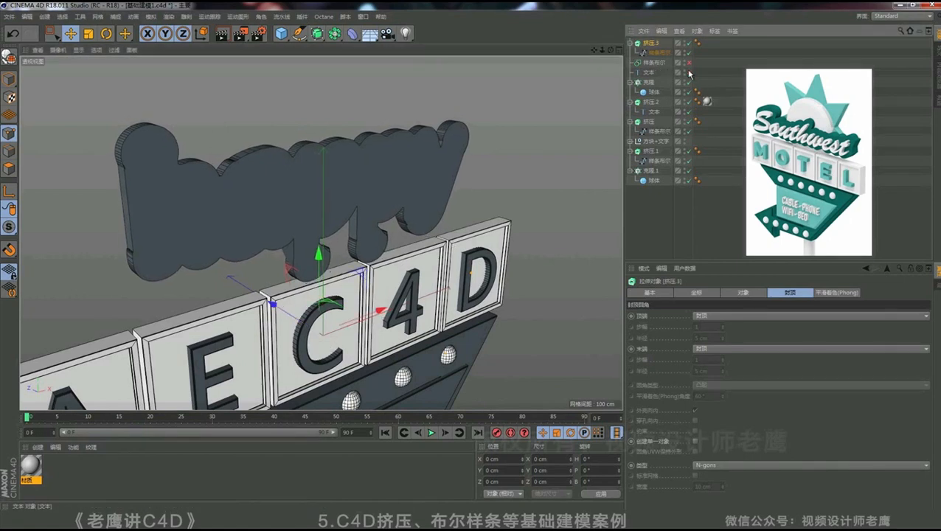
click(651, 73)
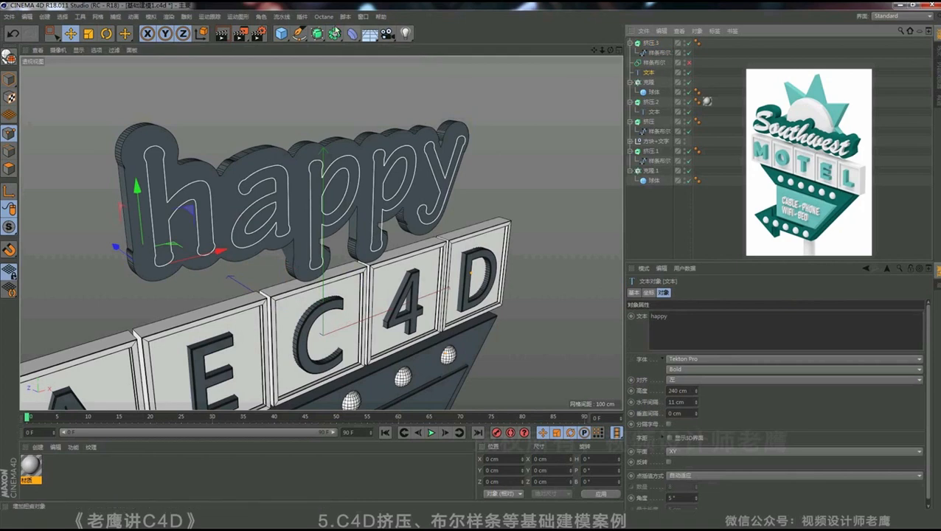
drag(299, 33, 401, 50)
alt+click(406, 50)
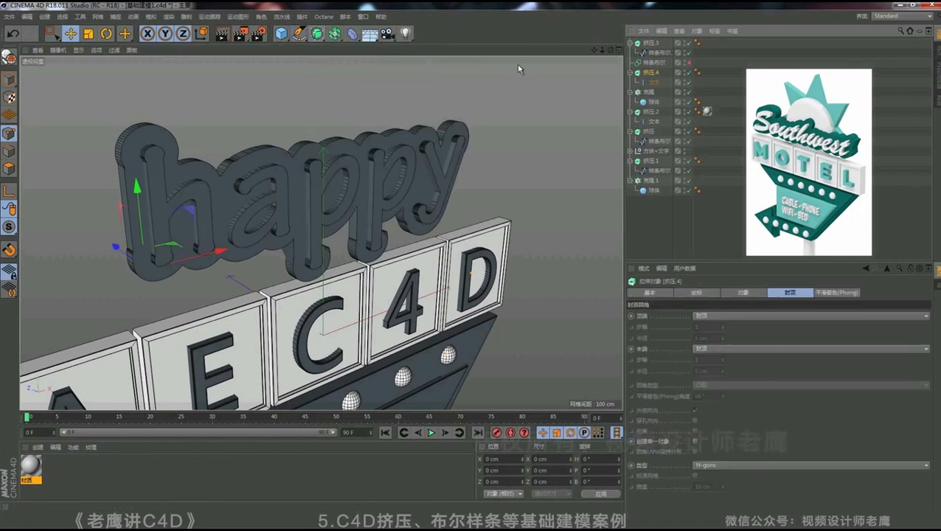
alt+drag(519, 67, 330, 134)
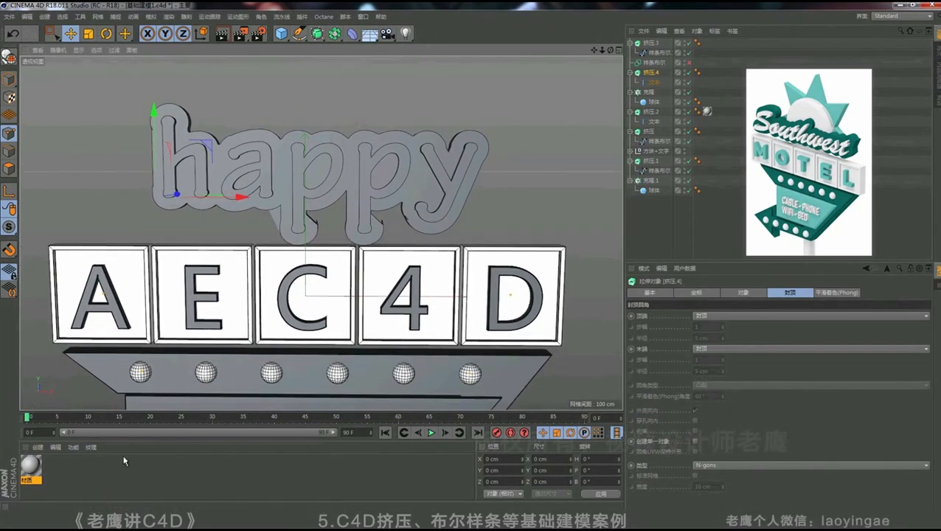
- Apply a new material to the headline's backing plate and delete the leftover disabled Spline Mask
double_click(93, 465)
drag(104, 401, 650, 44)
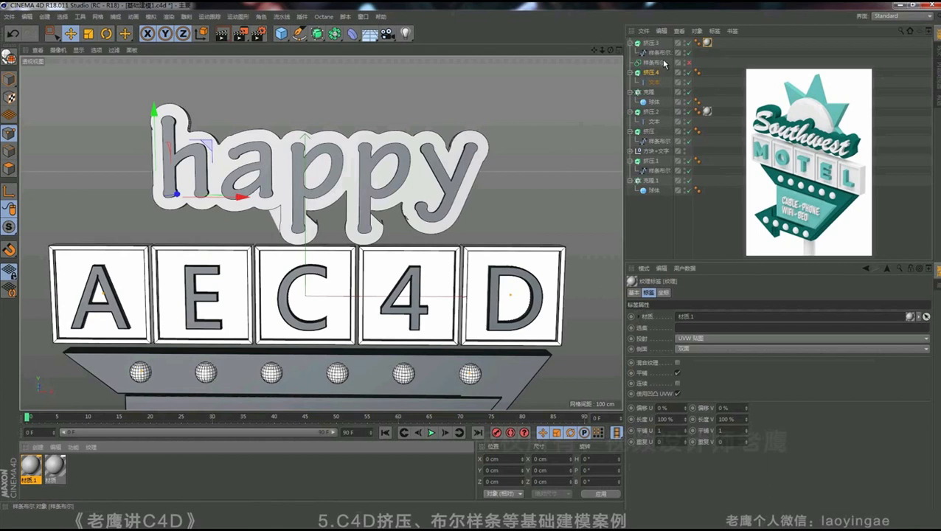
click(659, 61)
key(Delete)
click(631, 44)
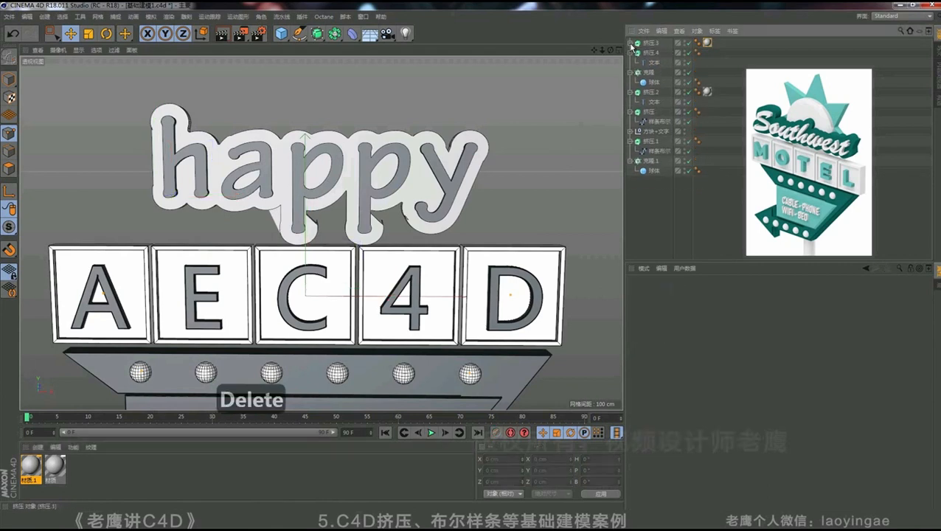
click(631, 53)
- Add a circle spline with a 124 cm radius and raise it to the middle of the happy headline
click(298, 34)
click(392, 66)
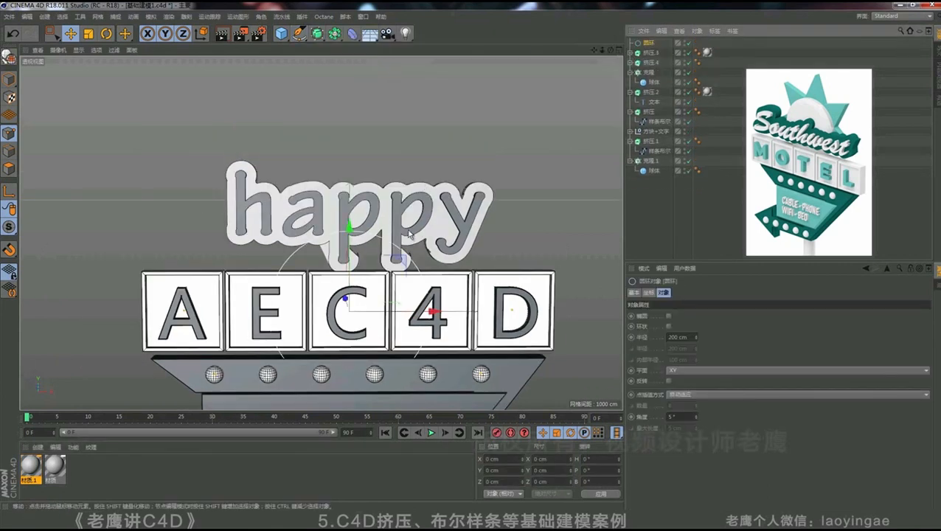
drag(356, 233, 371, 109)
drag(696, 339, 578, 290)
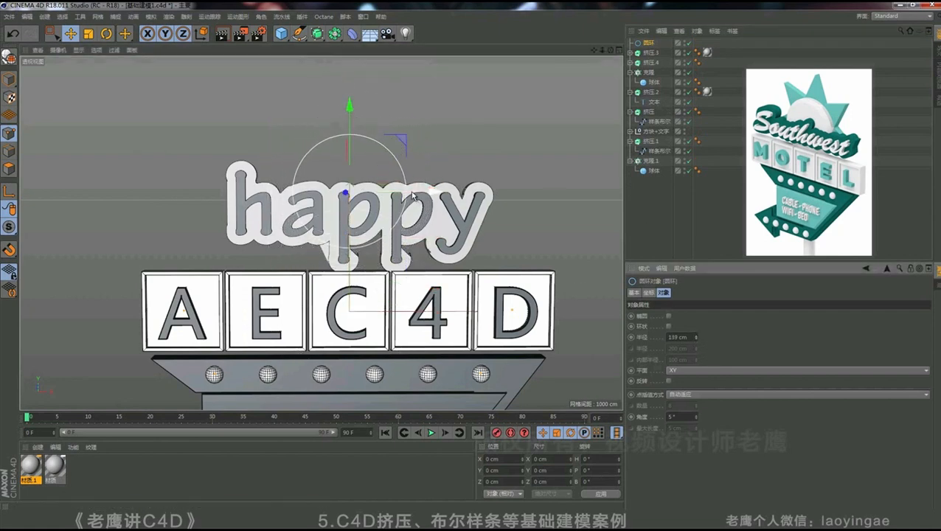
drag(697, 340, 696, 343)
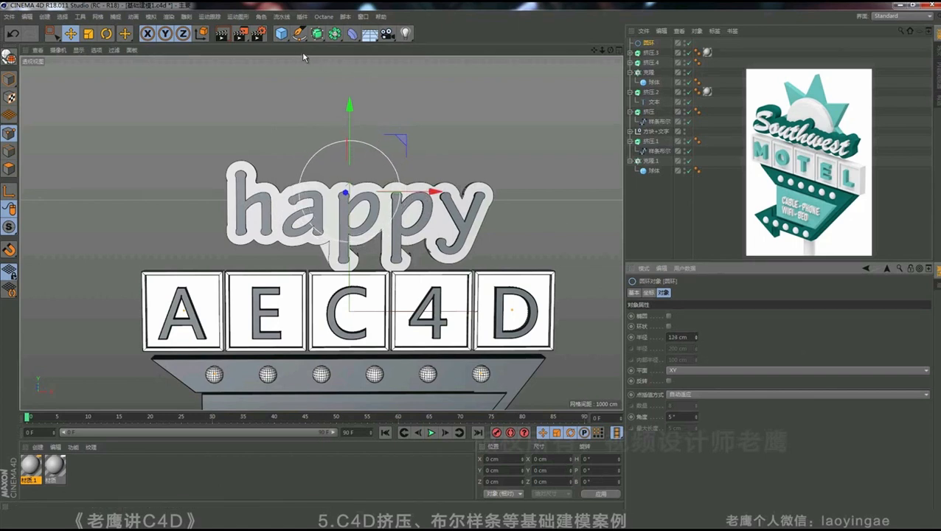
- Extrude the circle into a solid disc and place it behind the happy headline
drag(318, 34, 397, 47)
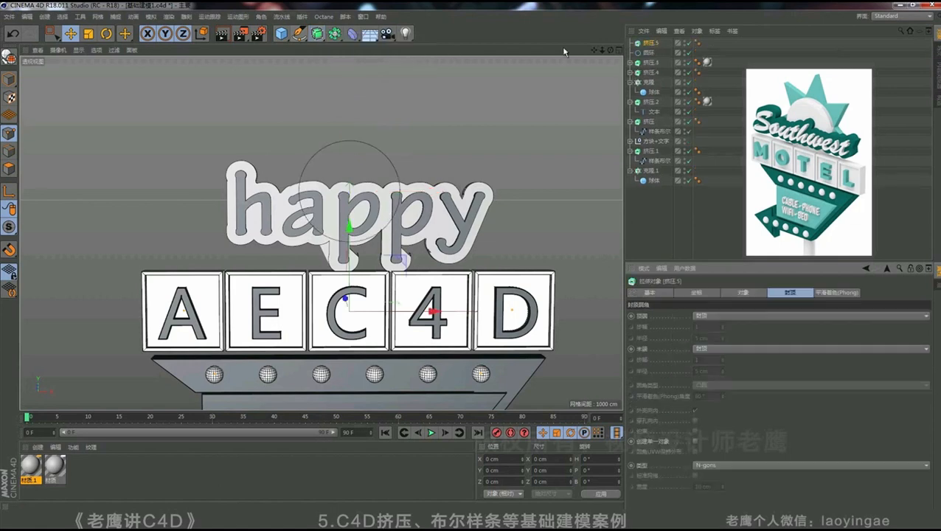
drag(649, 53, 650, 44)
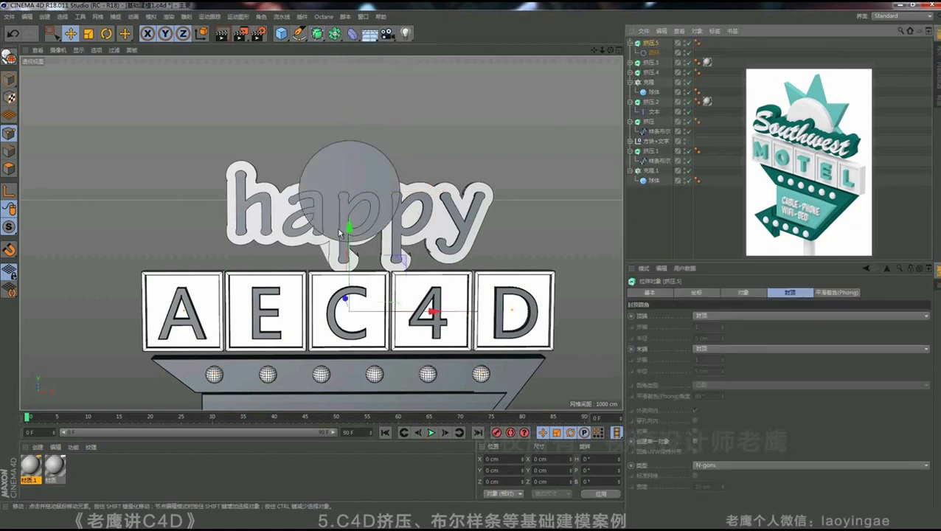
alt+drag(341, 233, 315, 290)
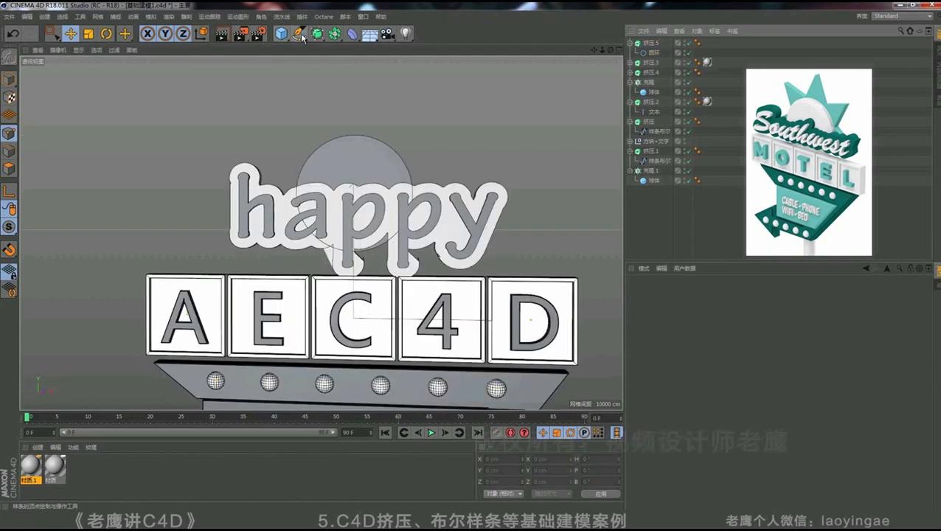
- Add an eight-point star with 100 cm inner and 200 cm outer radius, raise it to the disc's centre, and extrude it
drag(299, 33, 463, 54)
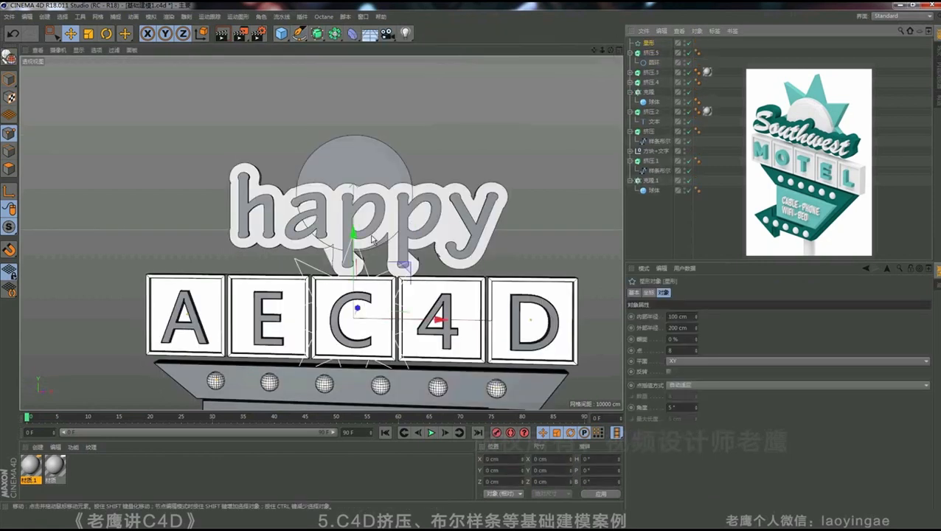
drag(355, 125, 356, 109)
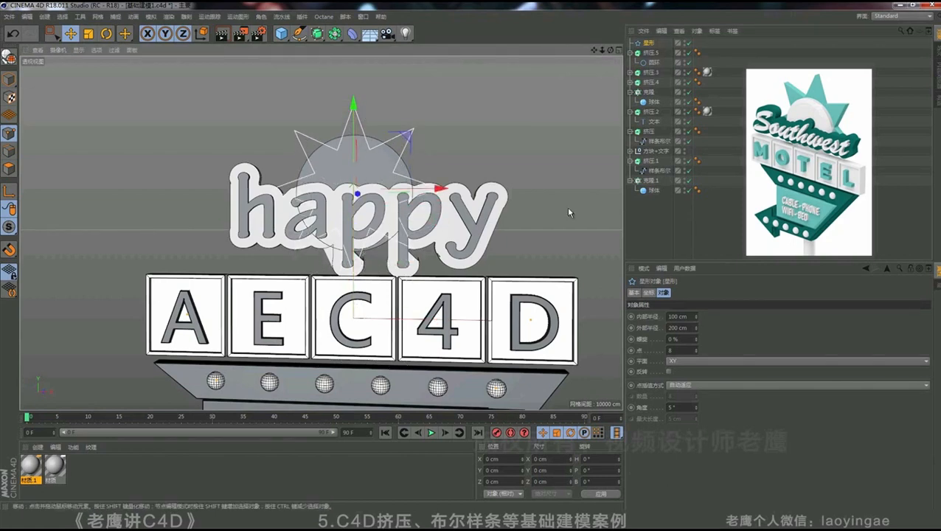
drag(316, 34, 326, 51)
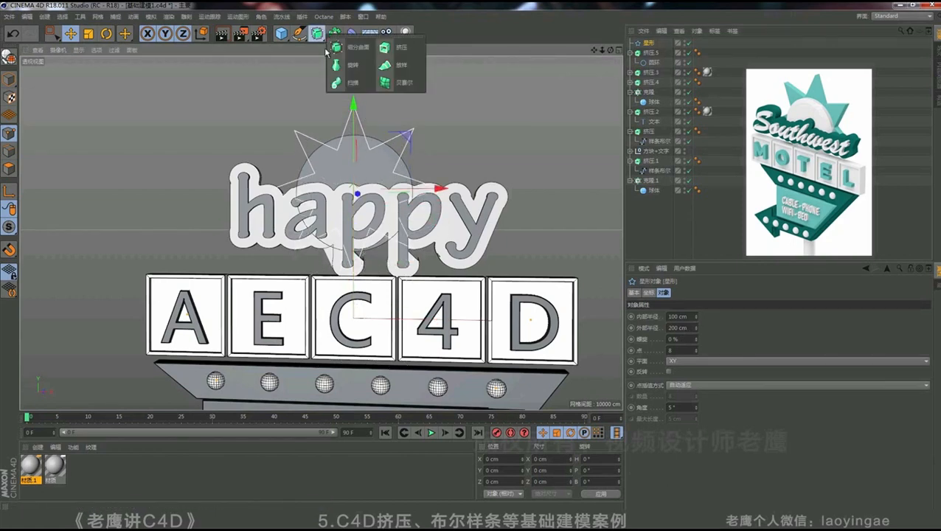
alt+click(402, 50)
- Push the extruded star back behind the disc and adjust the star's inner radius
alt+drag(399, 185, 458, 177)
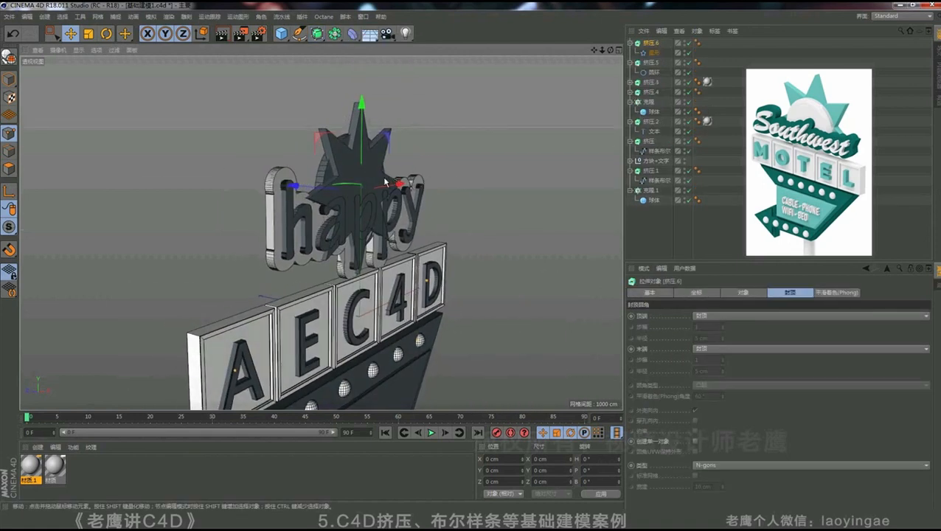
alt+drag(294, 187, 286, 166)
click(652, 53)
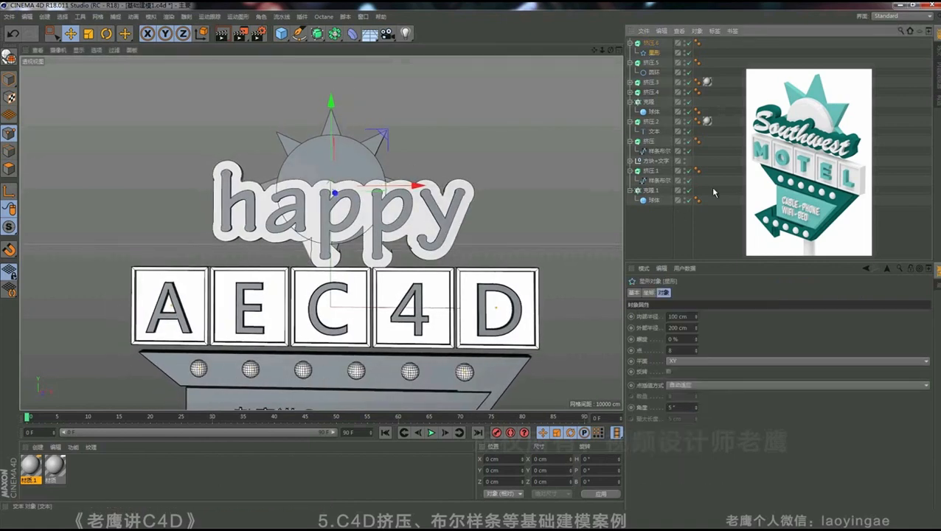
drag(693, 314, 697, 332)
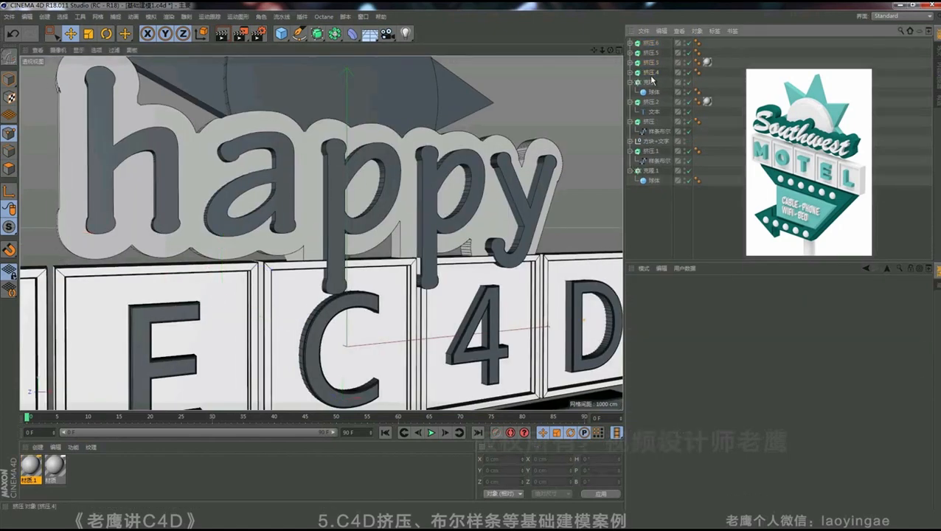
click(550, 129)
alt+drag(550, 129, 352, 262)
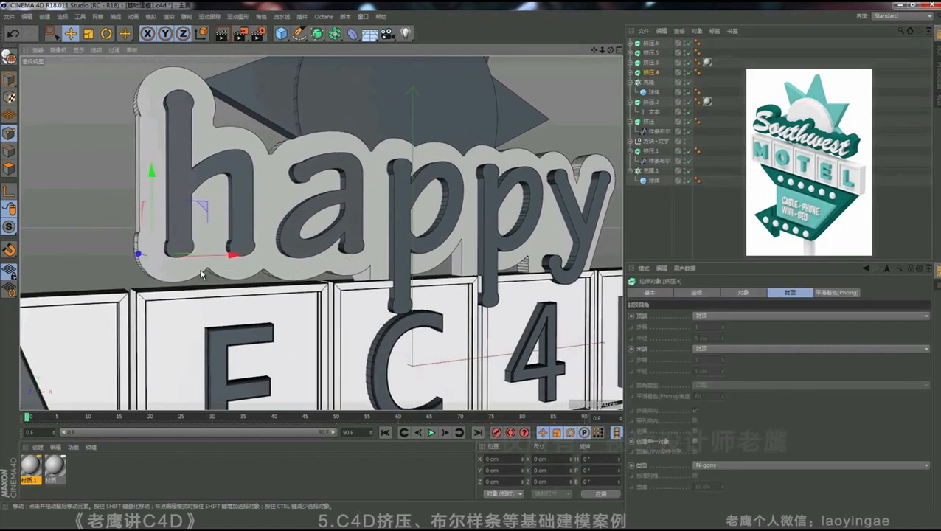
key(ctrl+z)
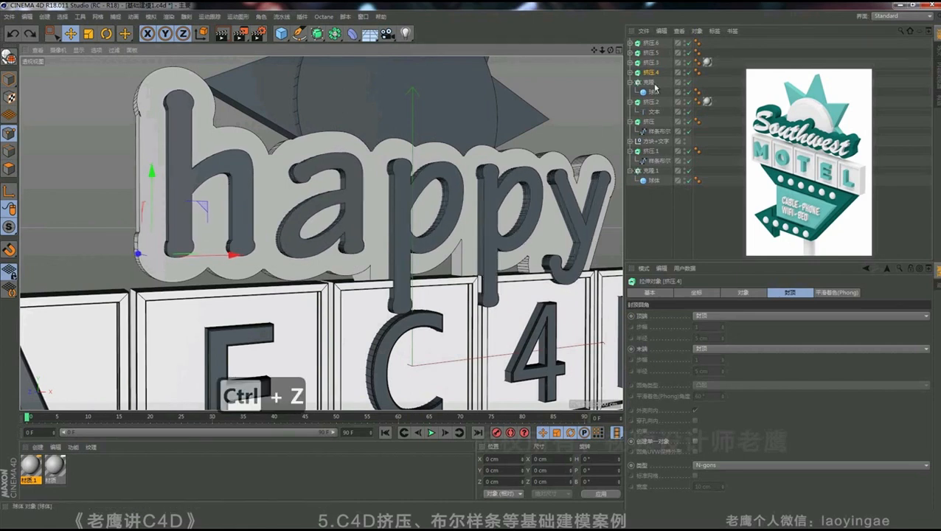
click(652, 63)
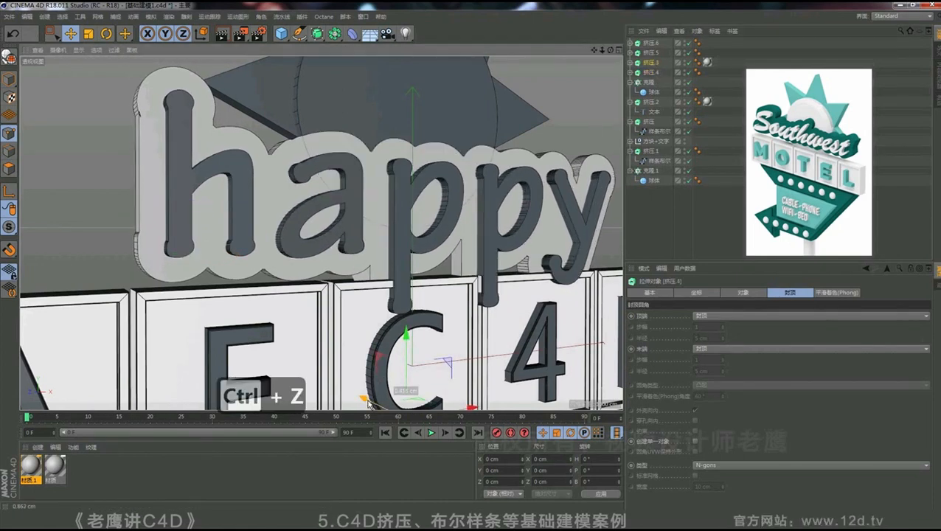
key(ctrl+z)
key(ctrl+z)
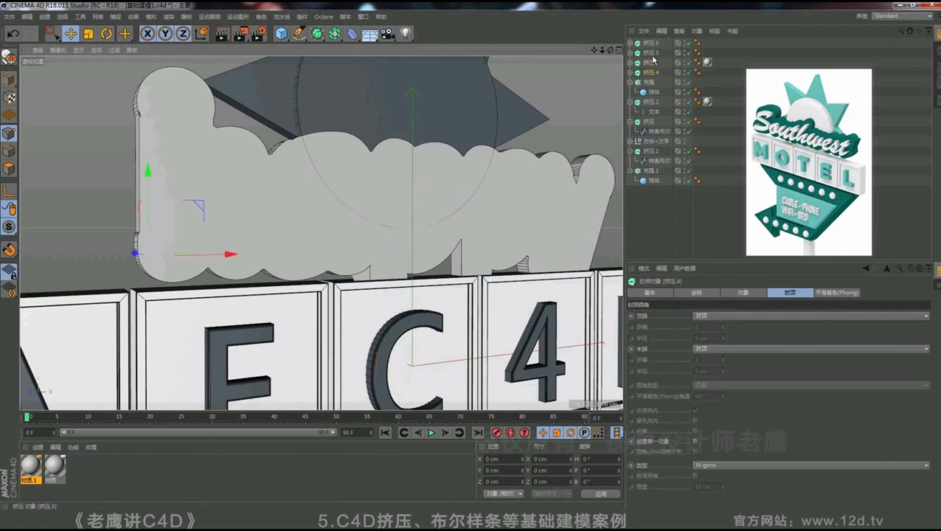
- Push the happy backing plate back so the letters stand out, and move the disc and star together back behind the headline
click(653, 62)
drag(366, 400, 359, 403)
click(653, 43)
shift+click(652, 54)
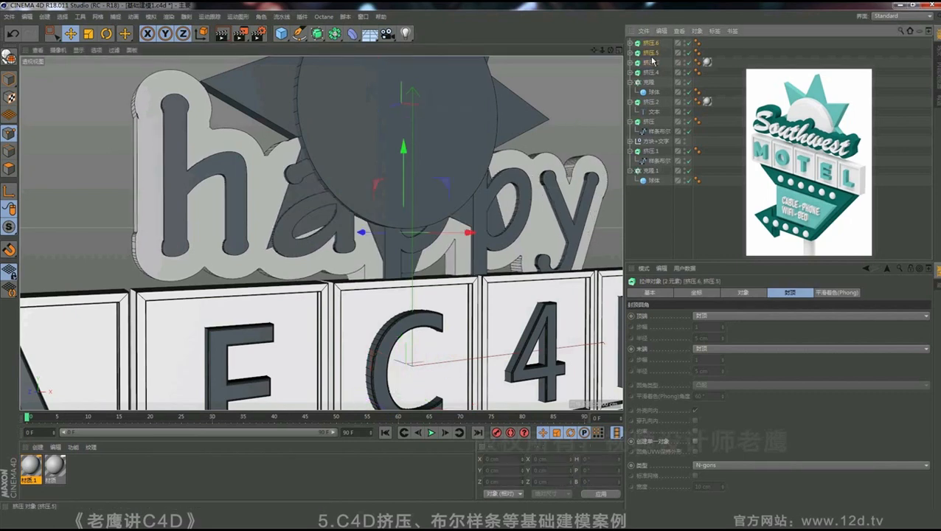
drag(366, 232, 357, 238)
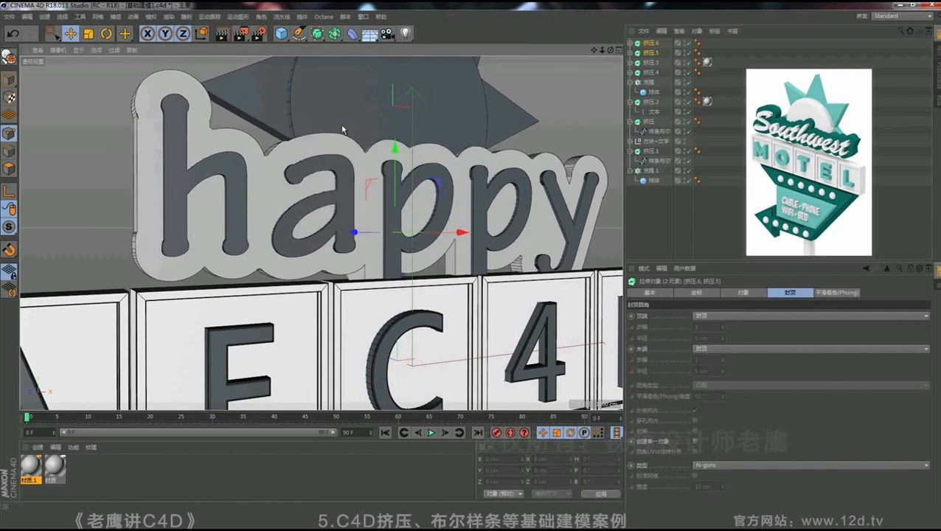
alt+drag(342, 130, 332, 197)
click(651, 209)
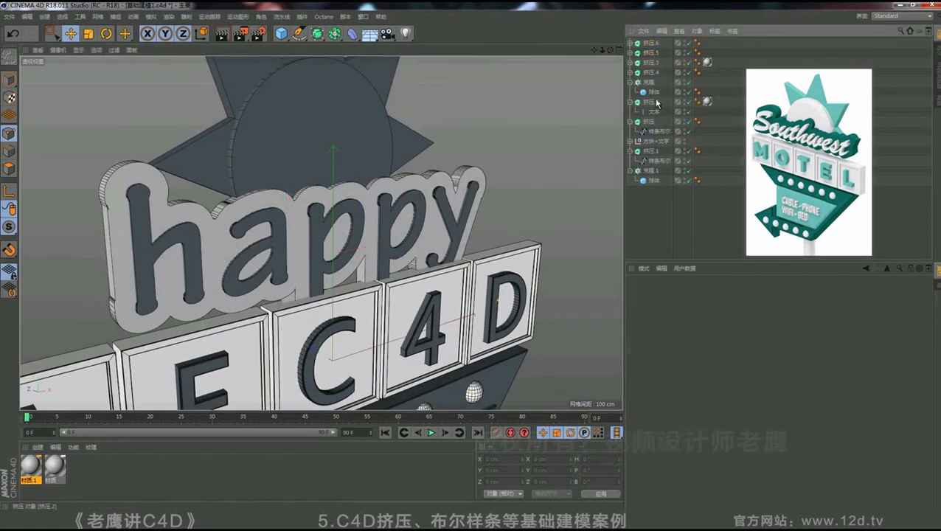
- Give the disc and star extrusions fillet caps at both the start and the end
click(651, 53)
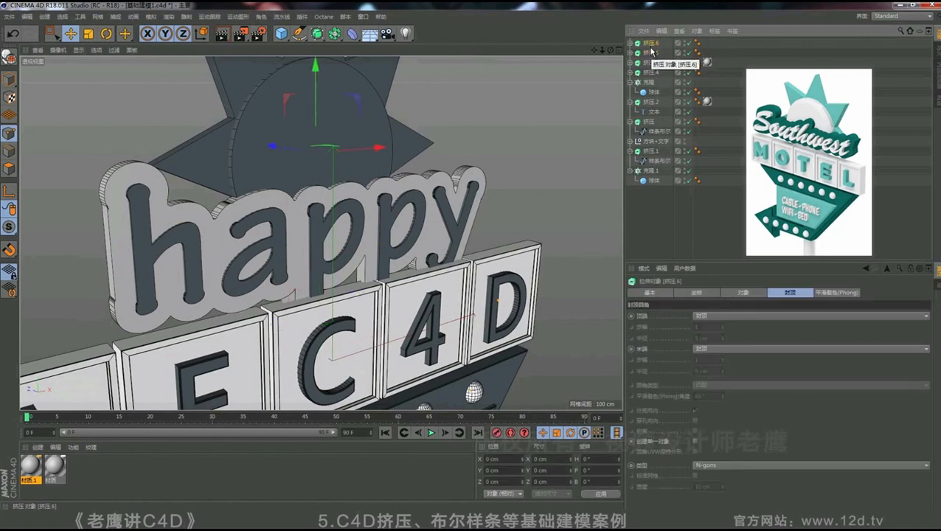
ctrl+click(651, 42)
click(709, 317)
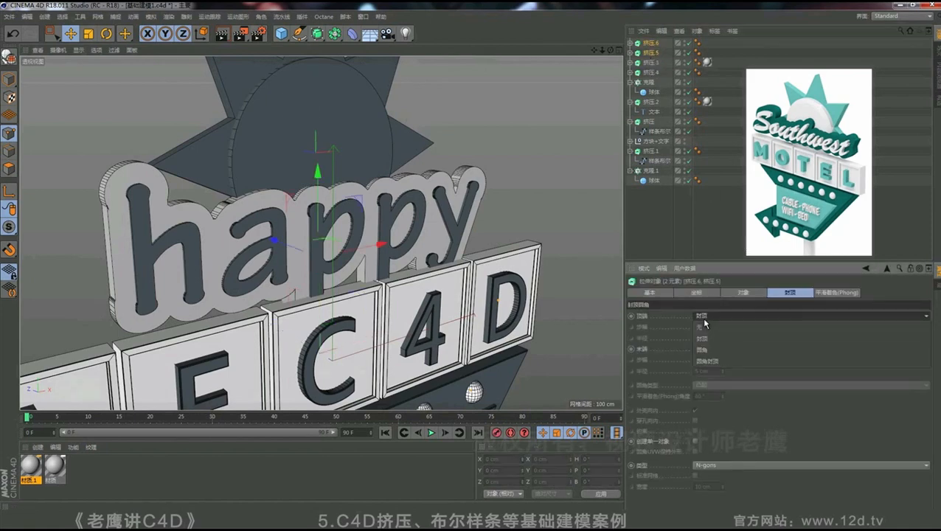
click(718, 353)
click(718, 353)
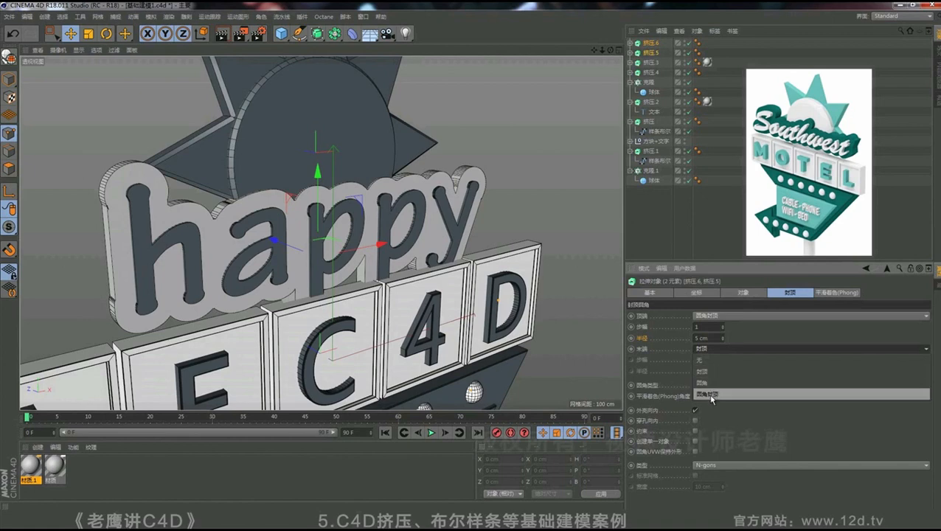
click(712, 397)
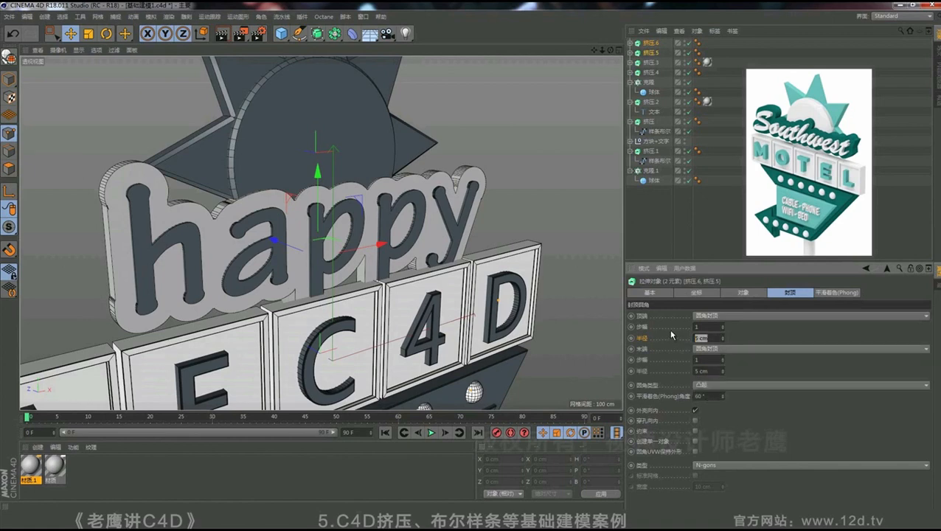
- Set the disc and star fillets to 2 steps and a 2 cm radius at both ends
text(3)
drag(704, 338, 683, 338)
text(2)
drag(713, 370, 736, 371)
text(22)
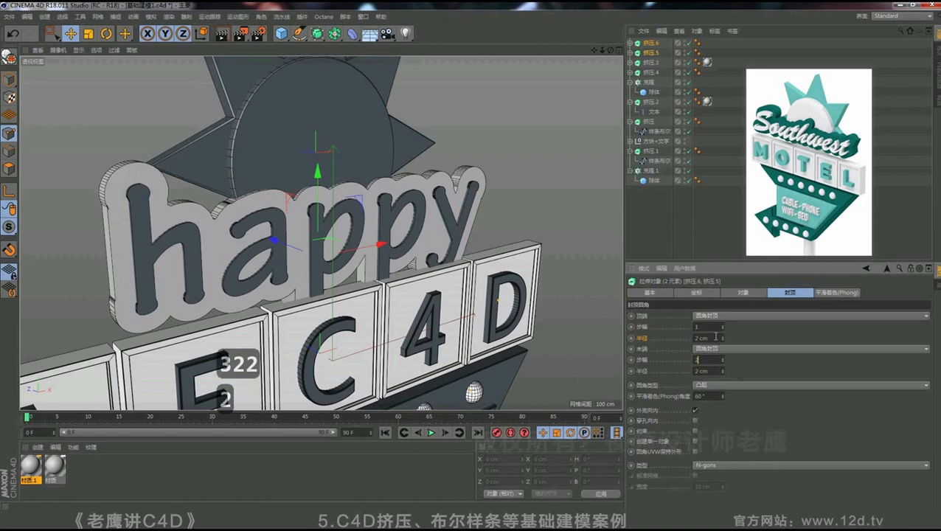
drag(696, 326, 748, 343)
text(2)
click(748, 343)
click(678, 226)
- Give the happy letters and their backing plate a start fillet cap with 2 steps and a 2 cm radius
alt+drag(472, 181, 404, 176)
scroll(404, 173, down, 1)
click(481, 185)
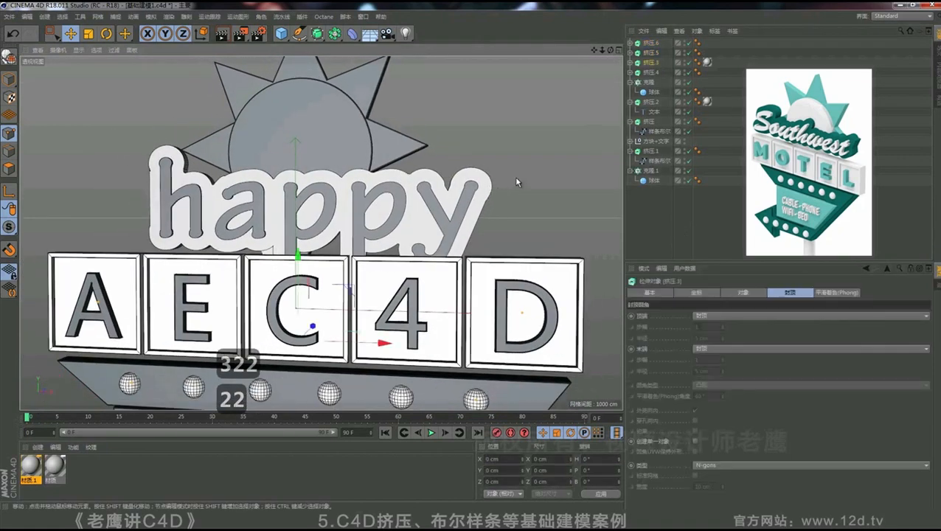
shift+click(649, 73)
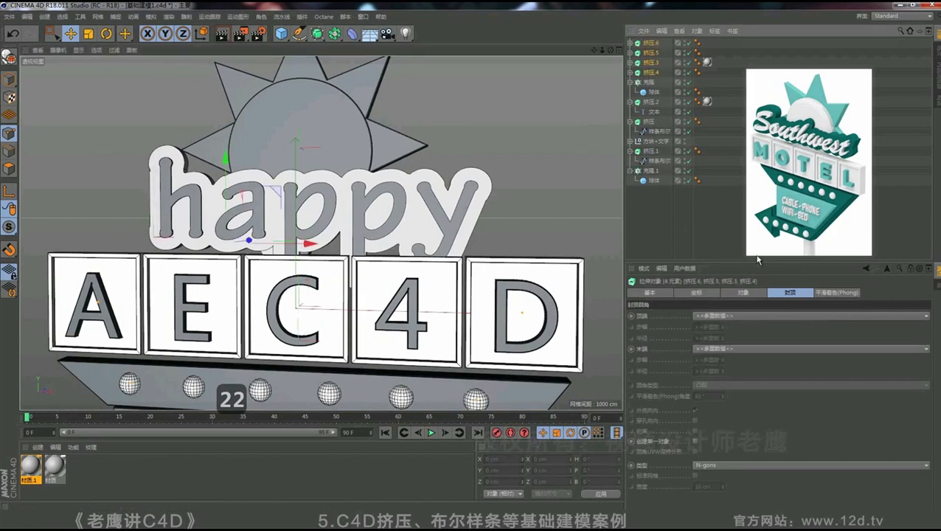
click(711, 134)
click(649, 64)
shift+click(651, 73)
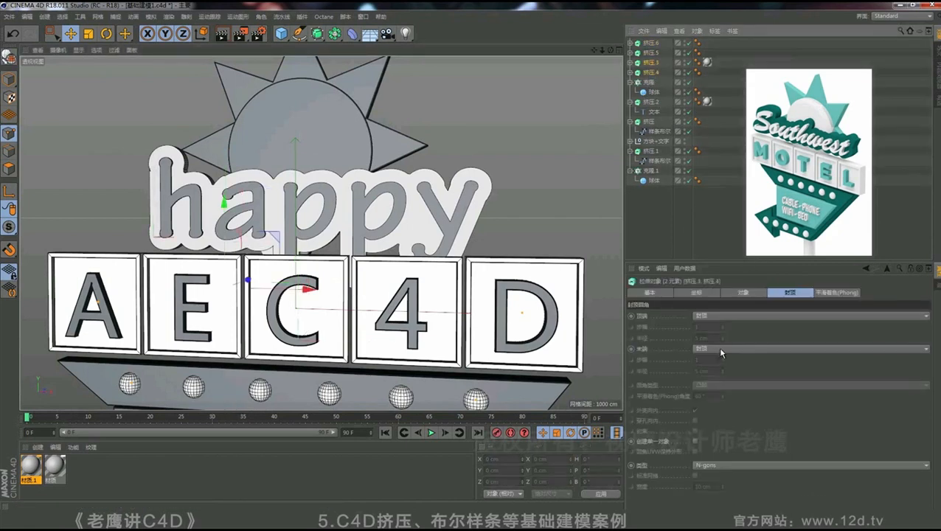
click(720, 317)
click(714, 359)
click(701, 327)
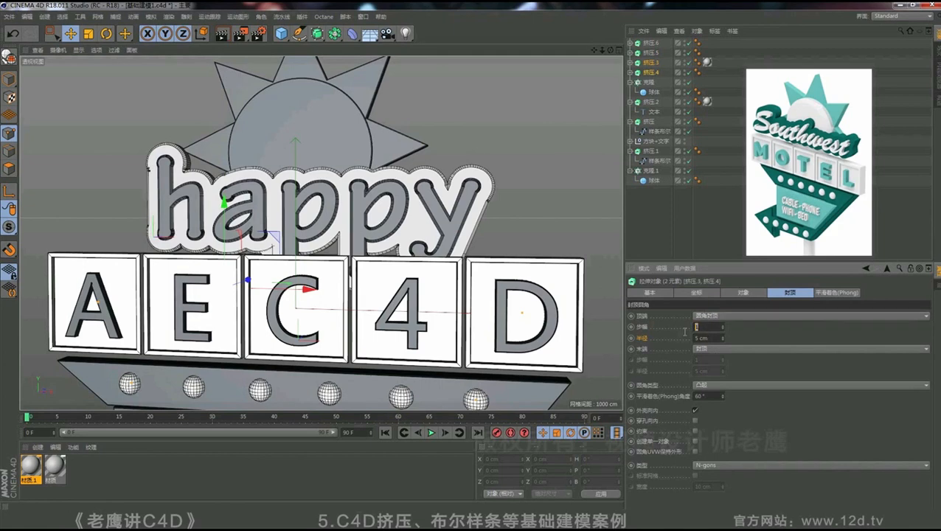
text(2)
double_click(701, 338)
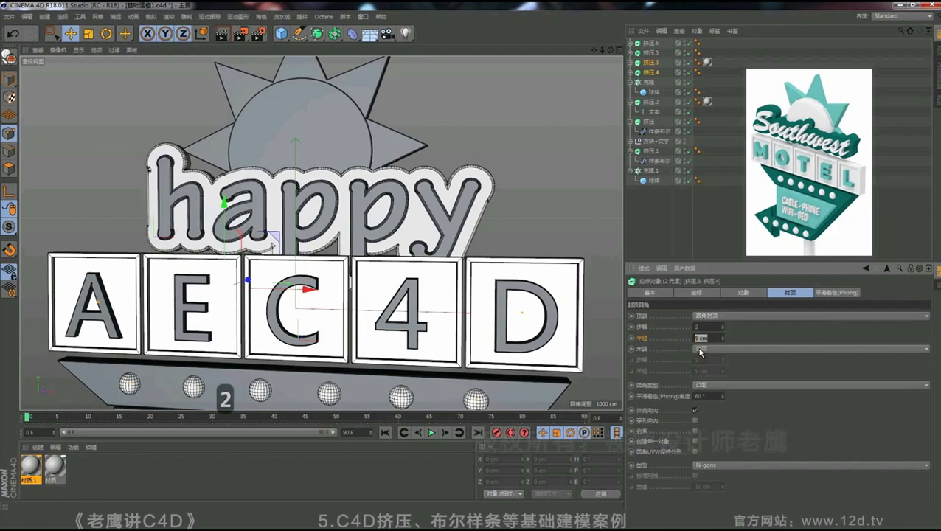
text(2)
- Give the happy letters and backing plate an end fillet cap with 2 steps and a 2 cm radius
click(716, 349)
click(716, 392)
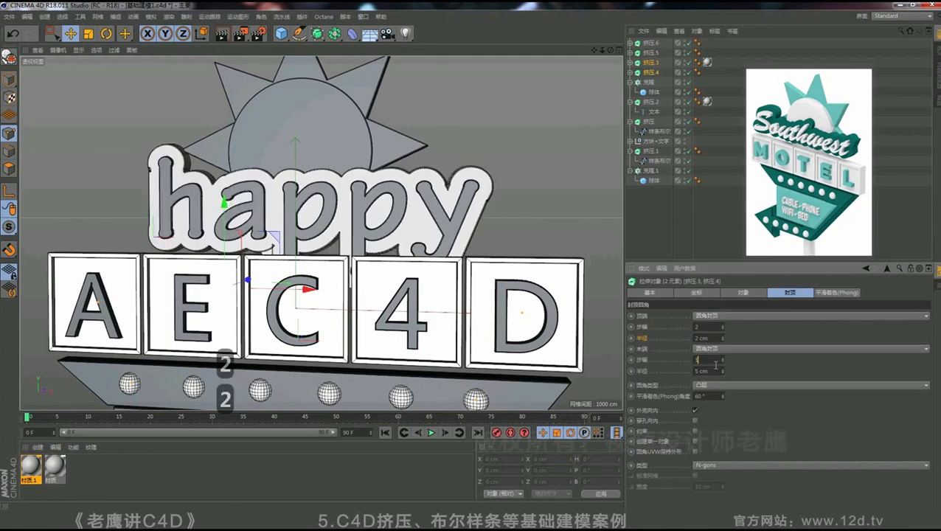
drag(712, 360, 692, 363)
text(2)
text(2)
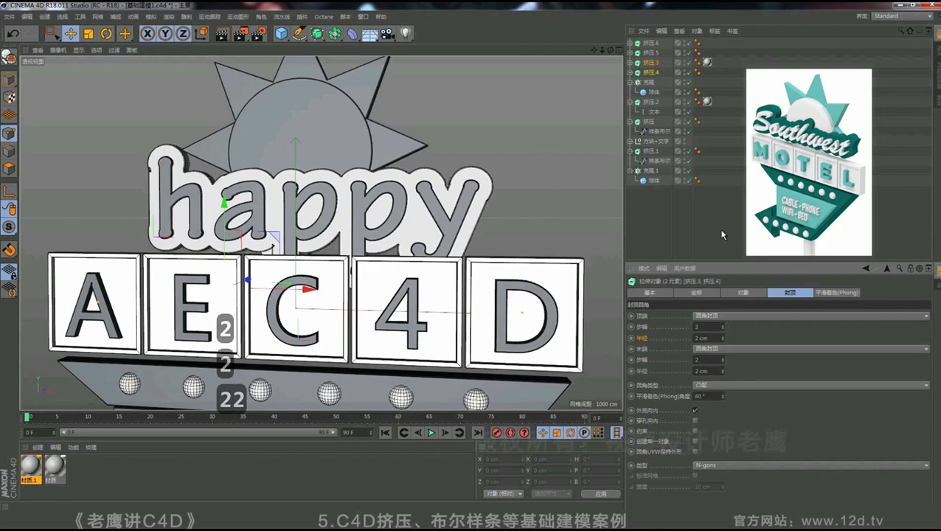
click(517, 236)
- Add a cylinder as the sign's pole and lower it until its upper end meets the arrow board's lower edge
scroll(516, 235, down, 5)
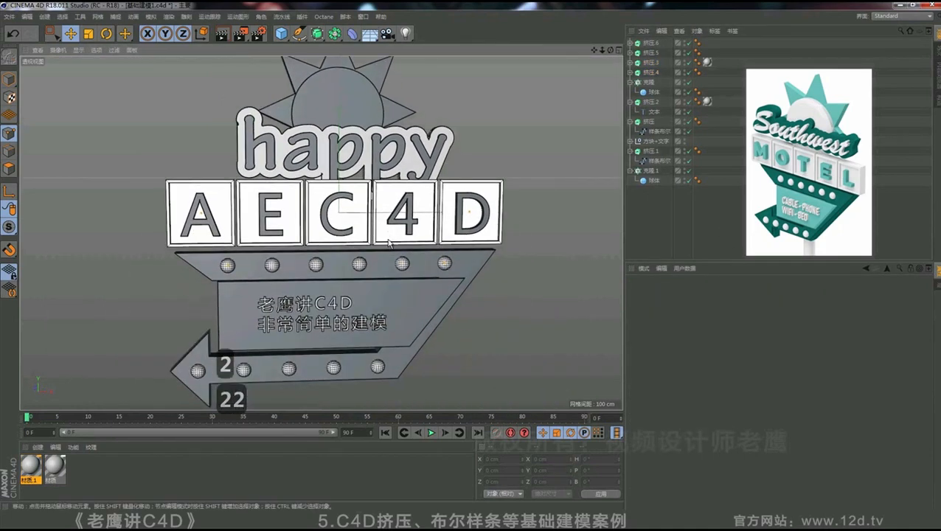
alt+drag(361, 254, 378, 270)
alt+middle_drag(380, 271, 360, 222)
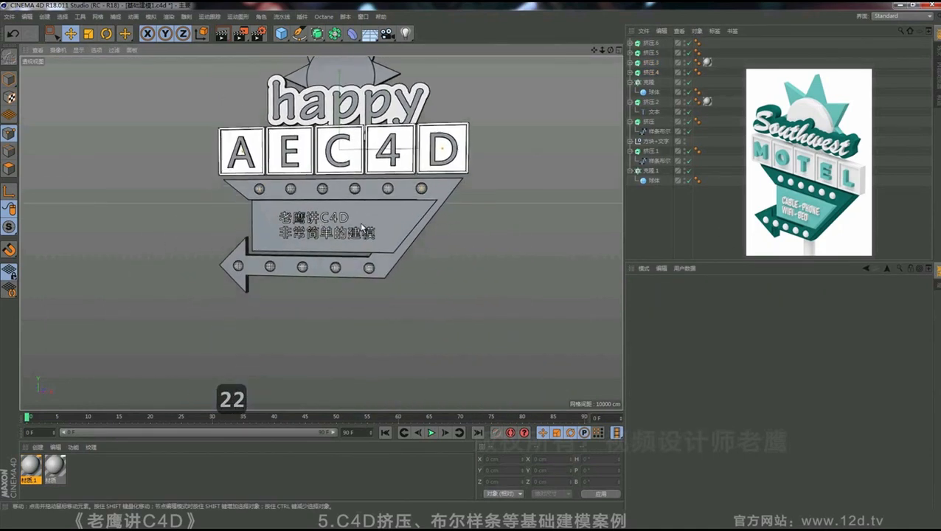
click(281, 33)
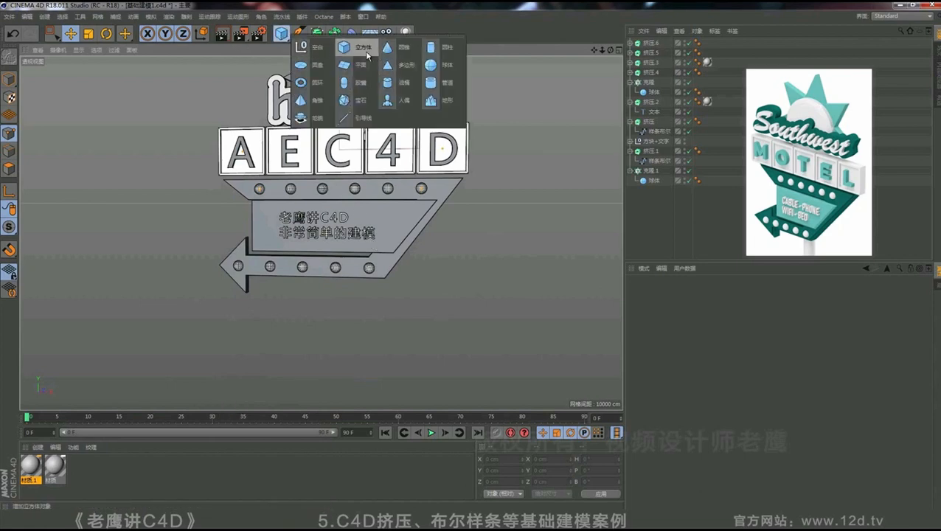
click(437, 50)
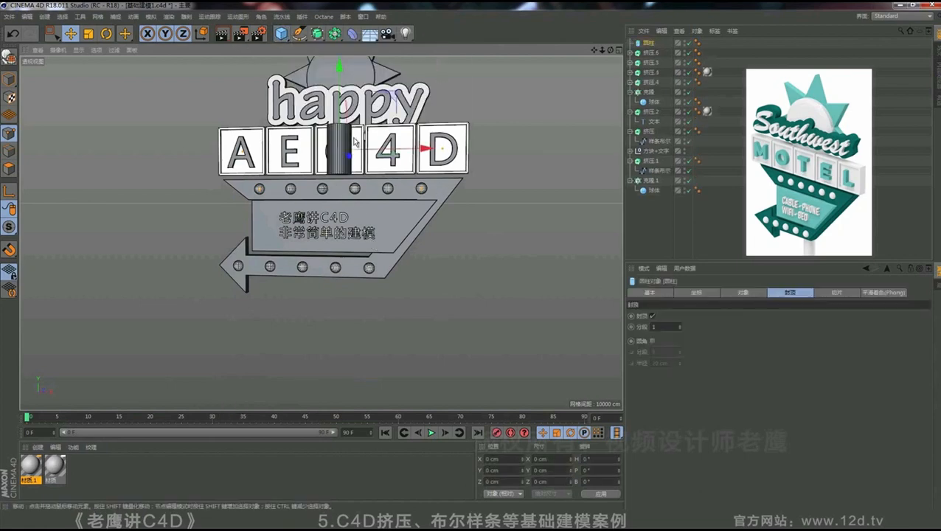
drag(355, 141, 374, 285)
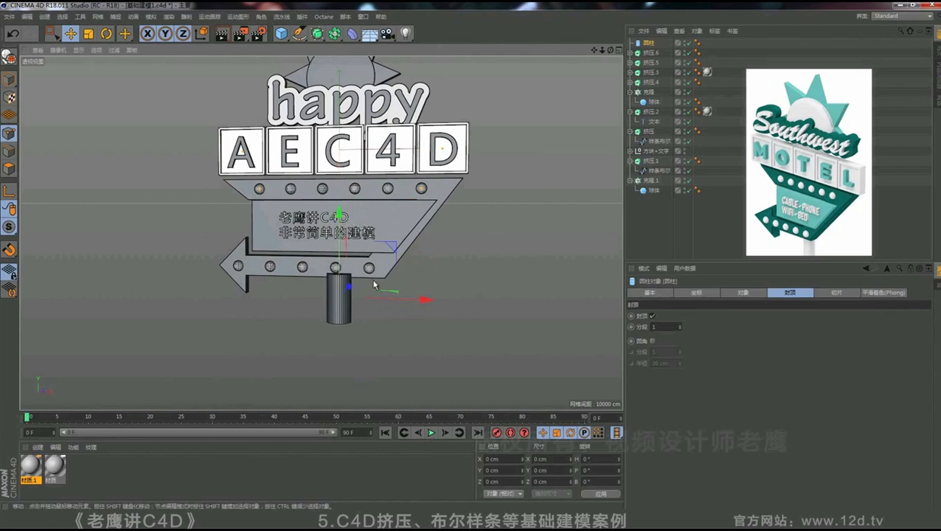
- Thin the pole cylinder to an 18 cm radius and switch the viewport to Gouraud shading without lines
click(743, 293)
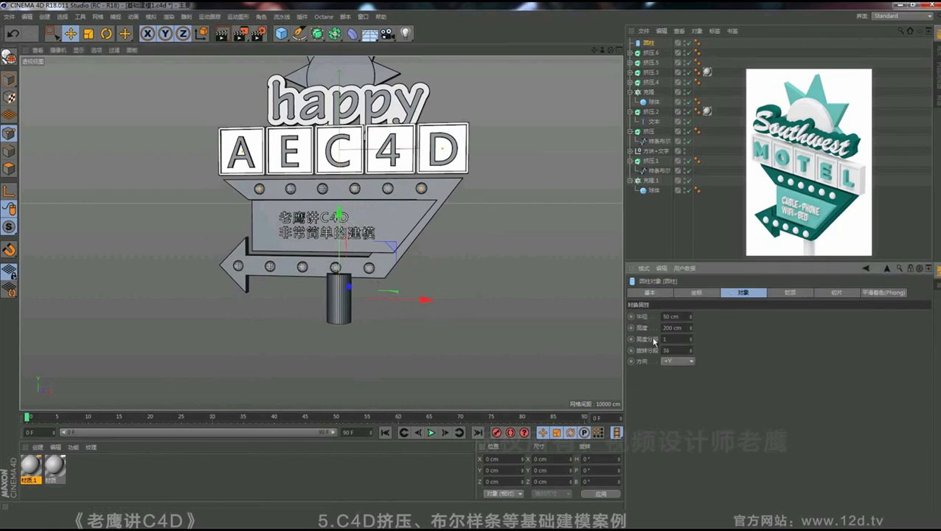
drag(691, 322, 692, 330)
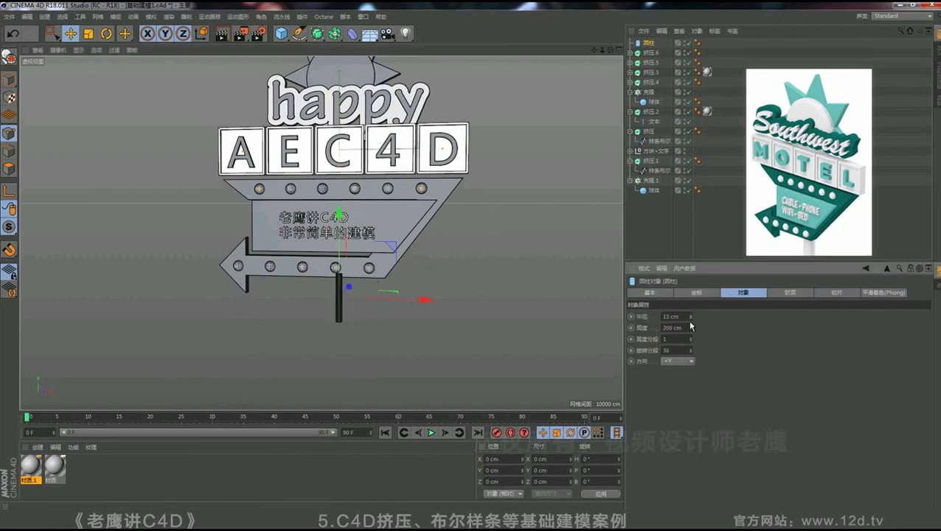
click(78, 50)
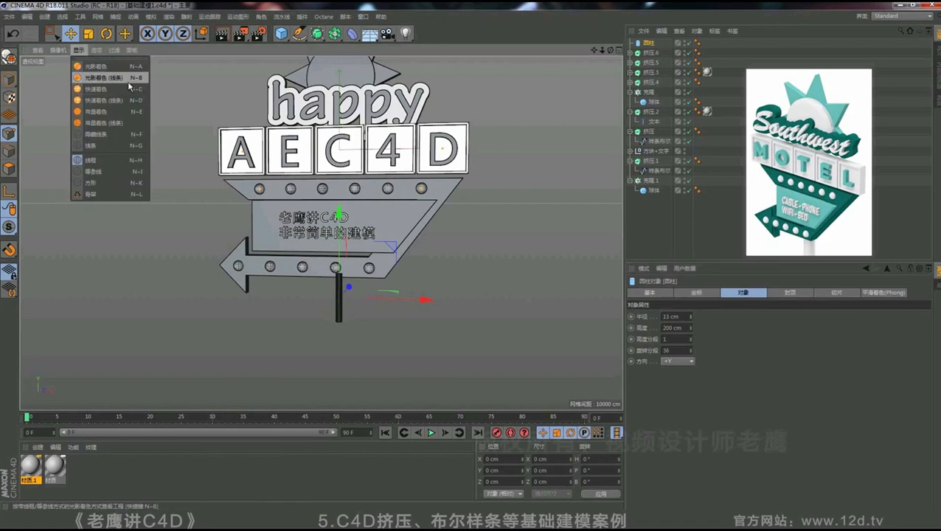
click(105, 67)
mouse_move(319, 275)
alt+mouse_down()
mouse_move(356, 283)
mouse_move(324, 269)
alt+mouse_up()
scroll(345, 274, up, 3)
drag(391, 295, 410, 288)
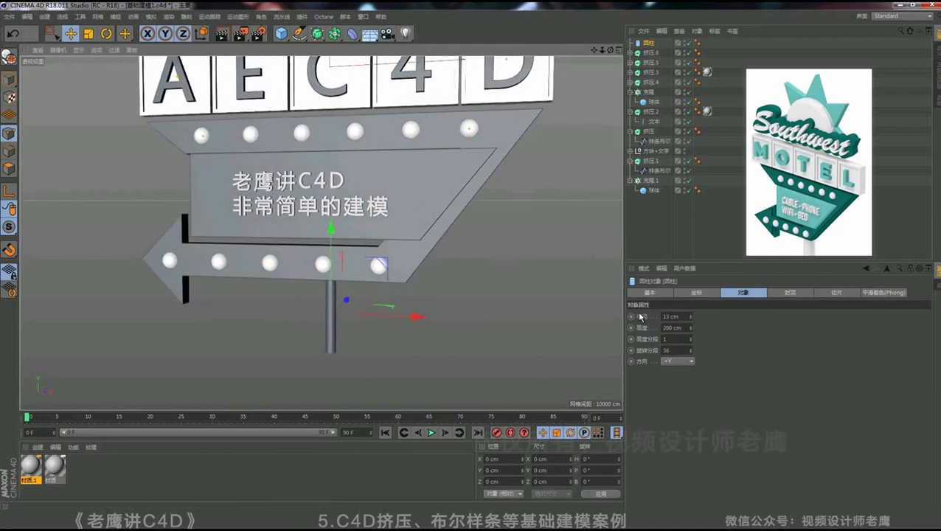
drag(689, 317, 691, 319)
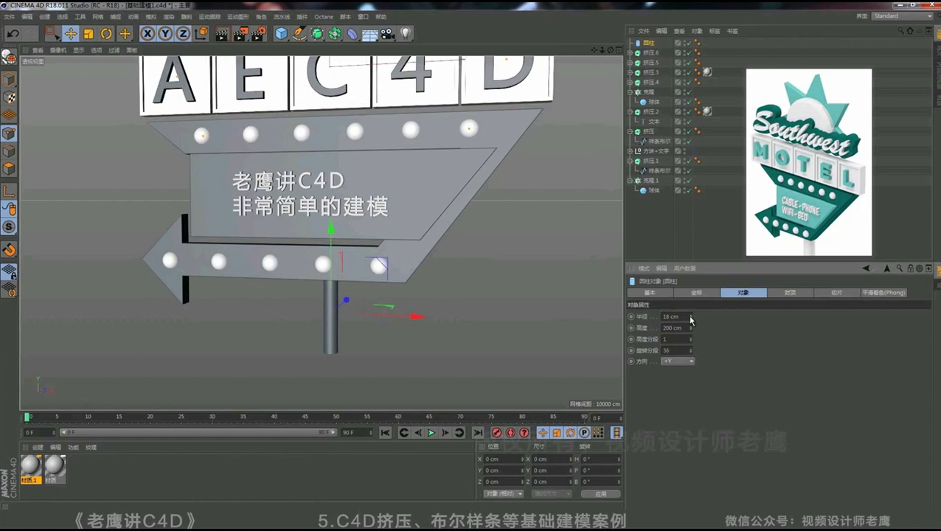
- Check the pole's alignment from the side and lengthen the cylinder to about 959 cm in height
alt+drag(310, 273, 218, 257)
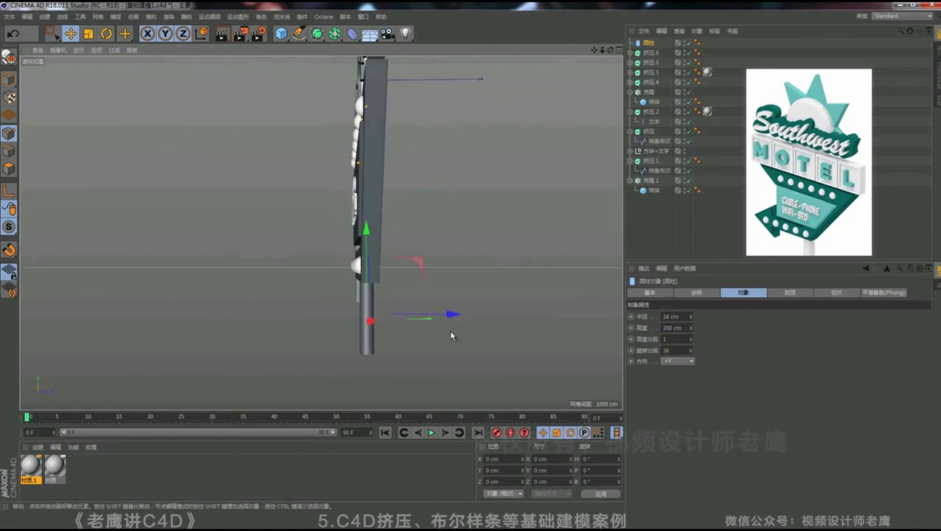
alt+drag(450, 315, 472, 280)
alt+right_drag(466, 284, 420, 295)
alt+middle_drag(420, 295, 348, 273)
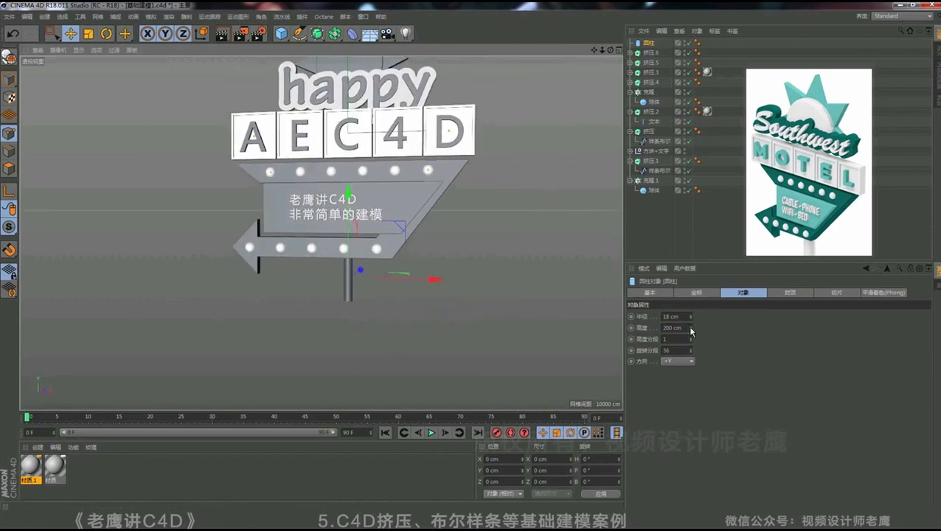
mouse_move(691, 332)
mouse_down()
mouse_move(692, 312)
mouse_move(691, 331)
mouse_up()
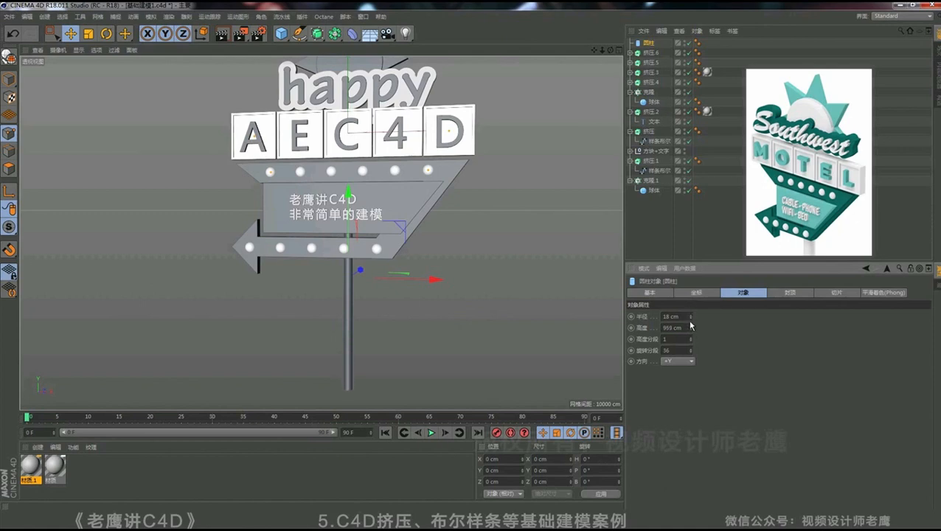
- Apply the white material to the star extrusion and select the 挤压.1 extrusion built from a spline boolean
alt+drag(408, 270, 319, 265)
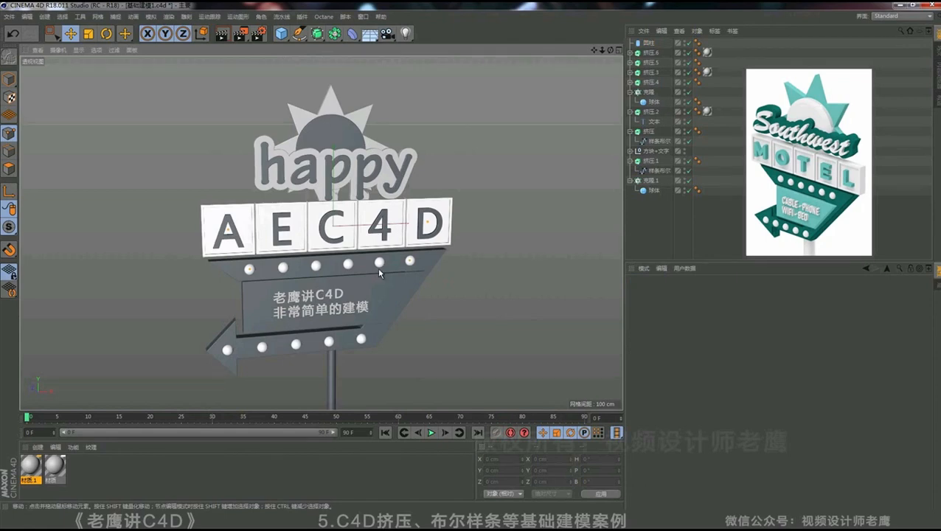
click(651, 160)
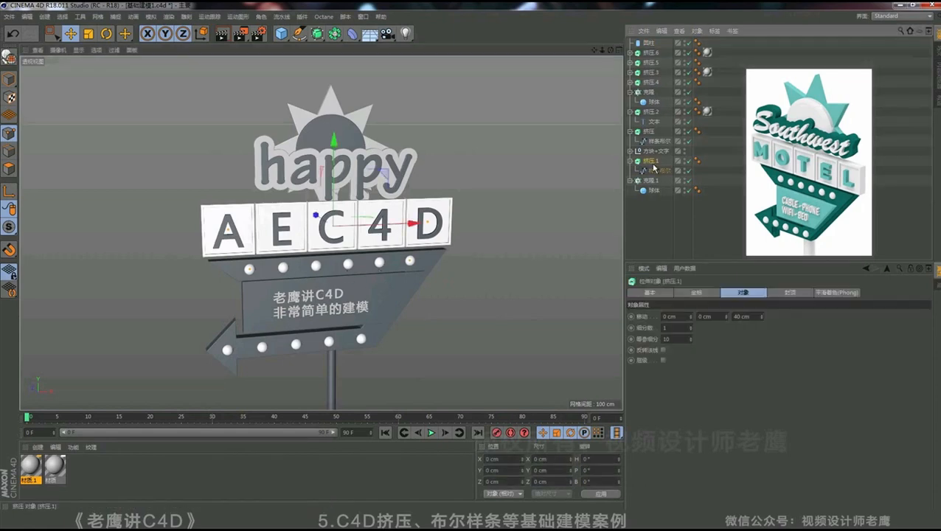